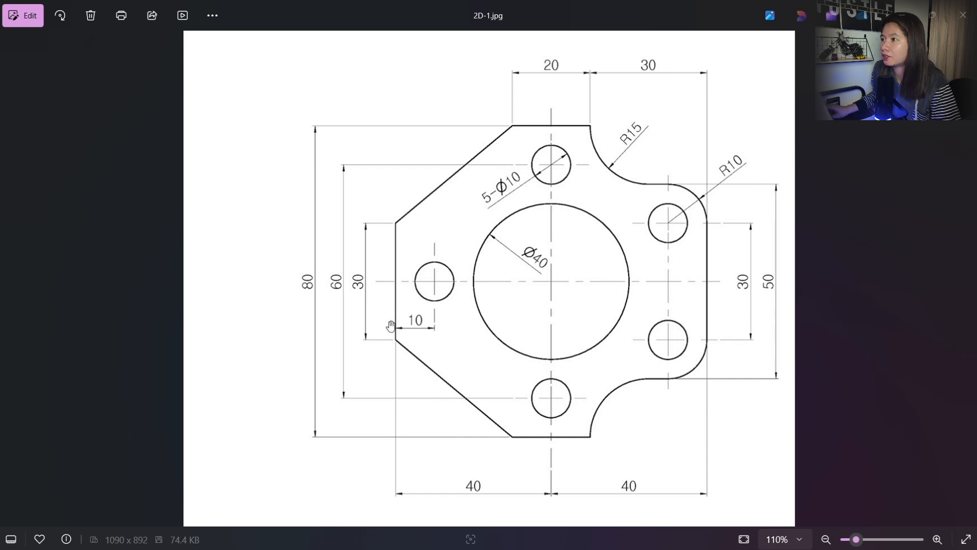
Step: Switch to AutoCAD Mechanical and set the drawing units' insertion scale to Millimeters
{"action": "key", "text": "alt+Tab"}
{"action": "key", "text": "alt+Tab"}
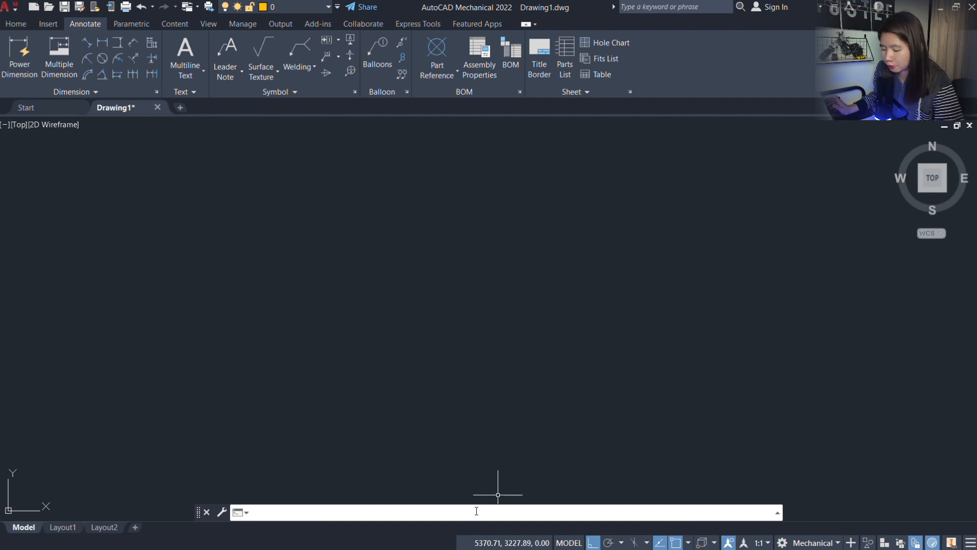
{"action": "type", "text": "UNITS"}
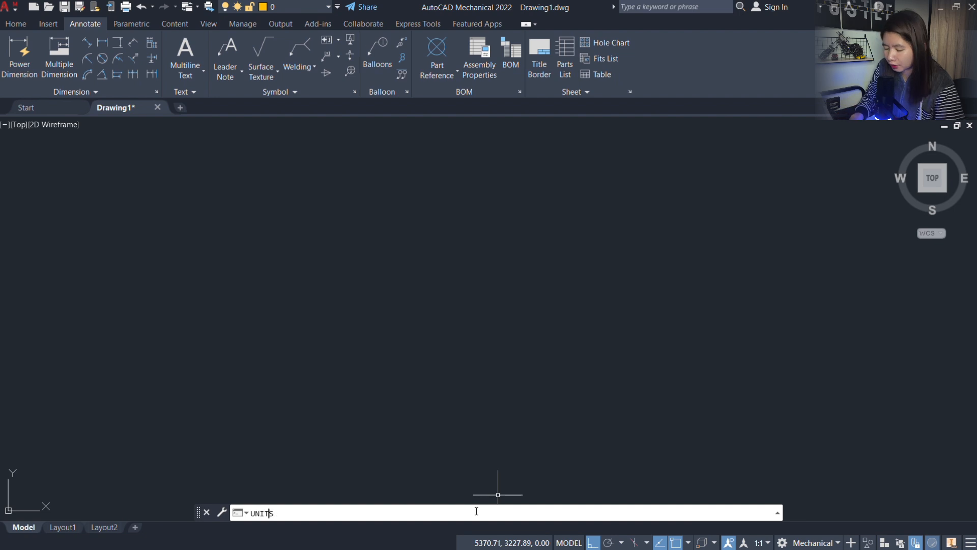
{"action": "key", "text": "Return"}
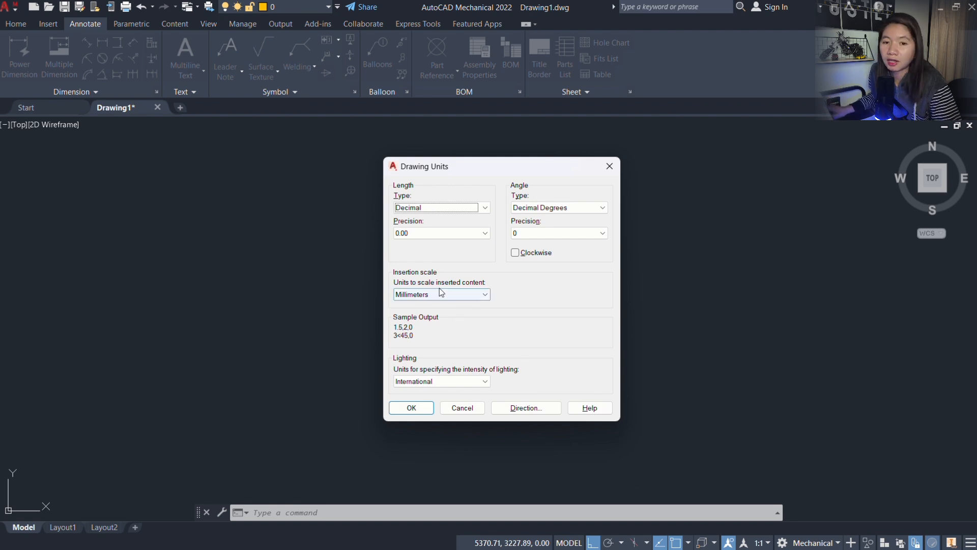
{"action": "left_click_drag", "start_coordinate": [438, 173], "coordinate": [419, 159]}
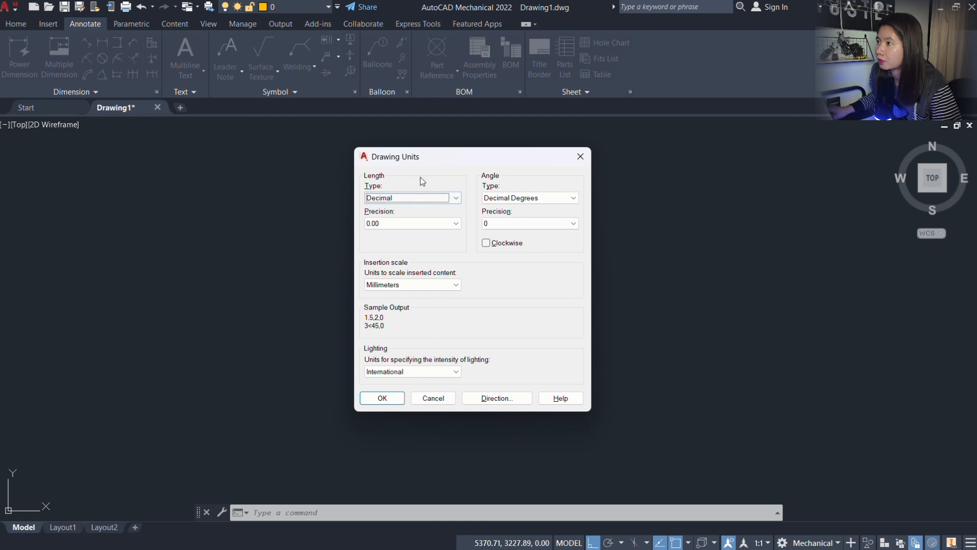
{"action": "left_click", "coordinate": [417, 285]}
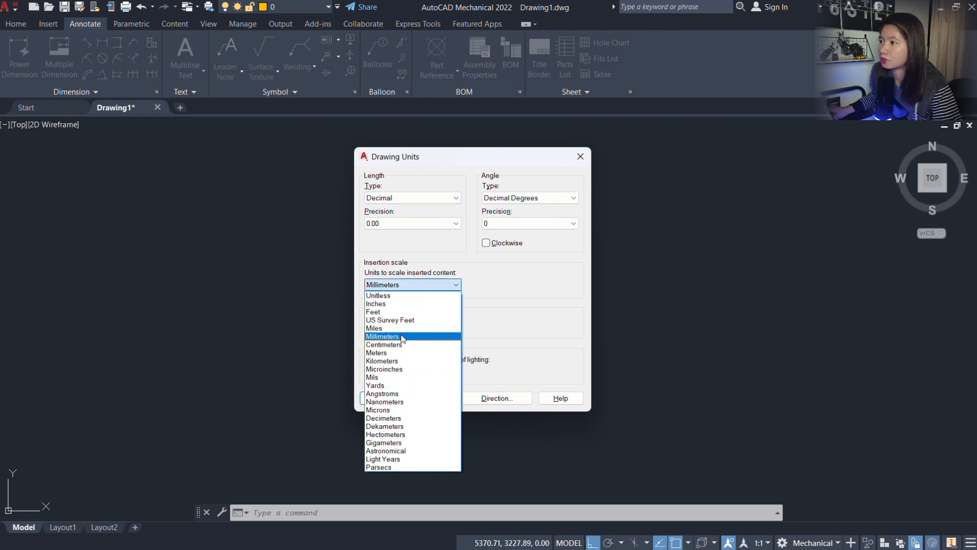
{"action": "left_click", "coordinate": [404, 337]}
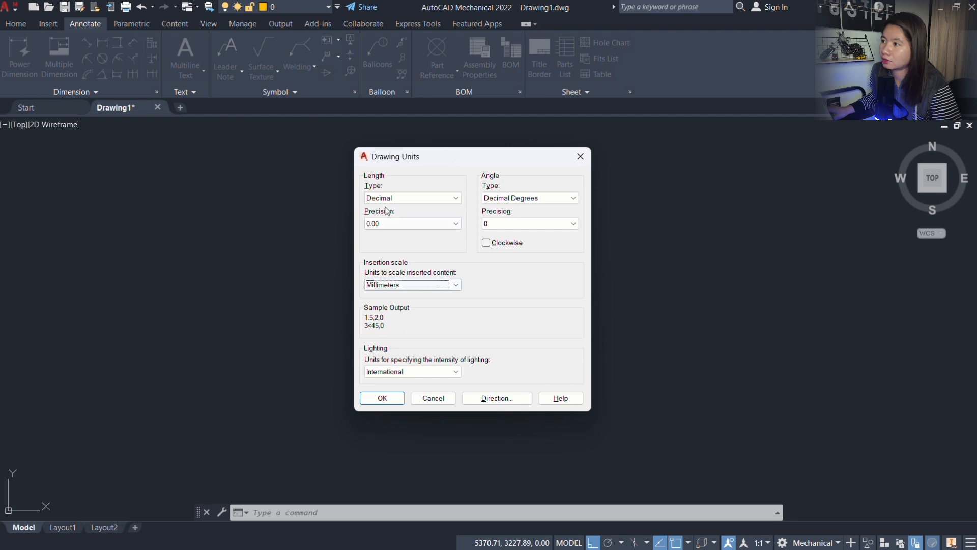
{"action": "left_click", "coordinate": [383, 399]}
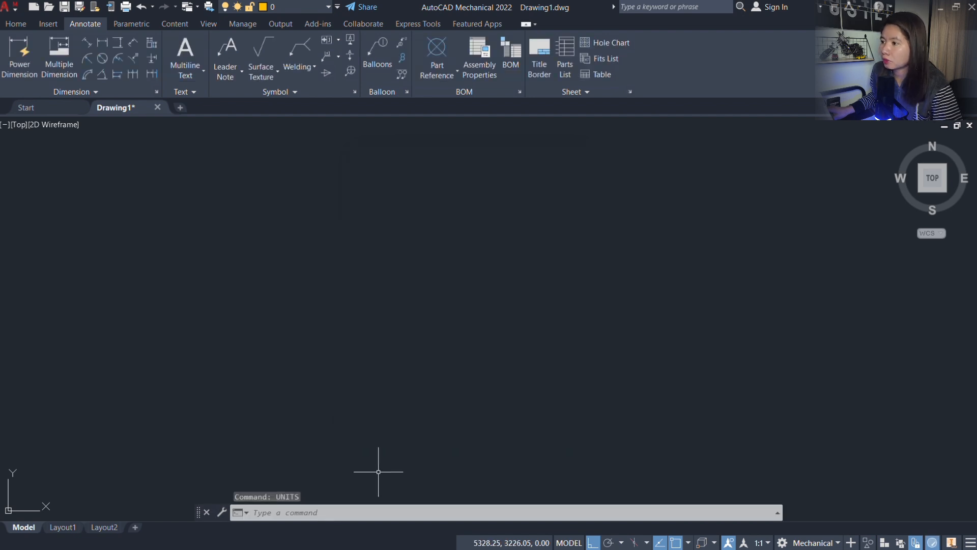
Step: Draw a closed 80 by 80 mm square from four connected lines, starting down from its upper-left corner
{"action": "left_click", "coordinate": [316, 514]}
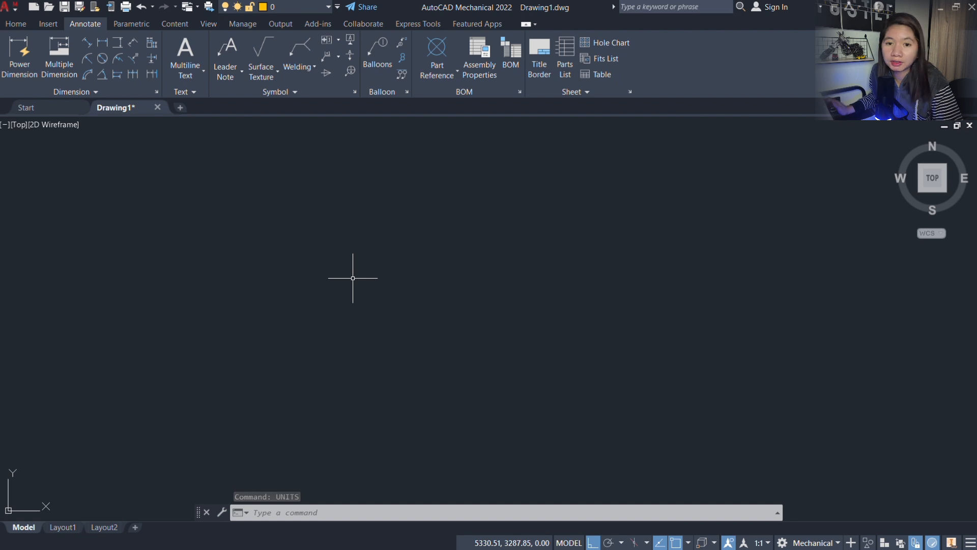
{"action": "type", "text": "L"}
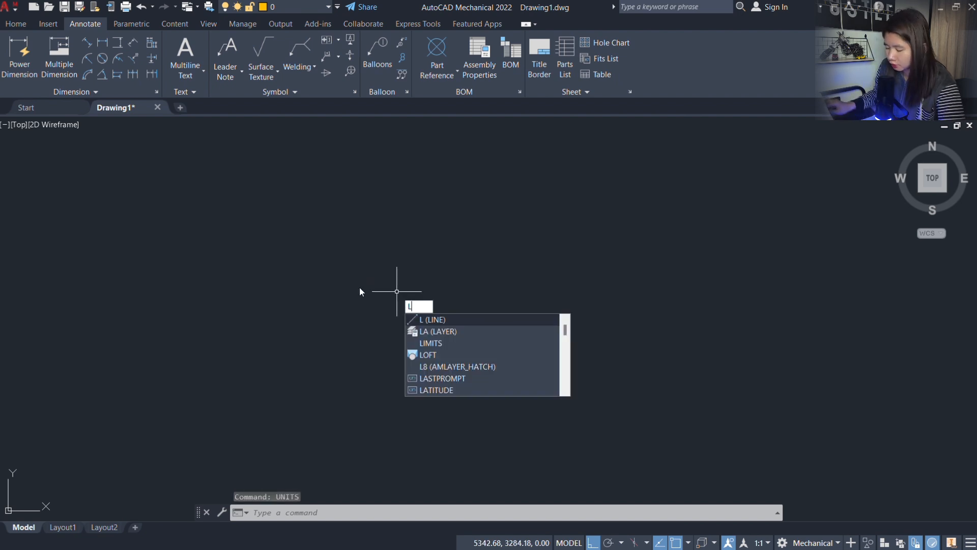
{"action": "key", "text": "Return"}
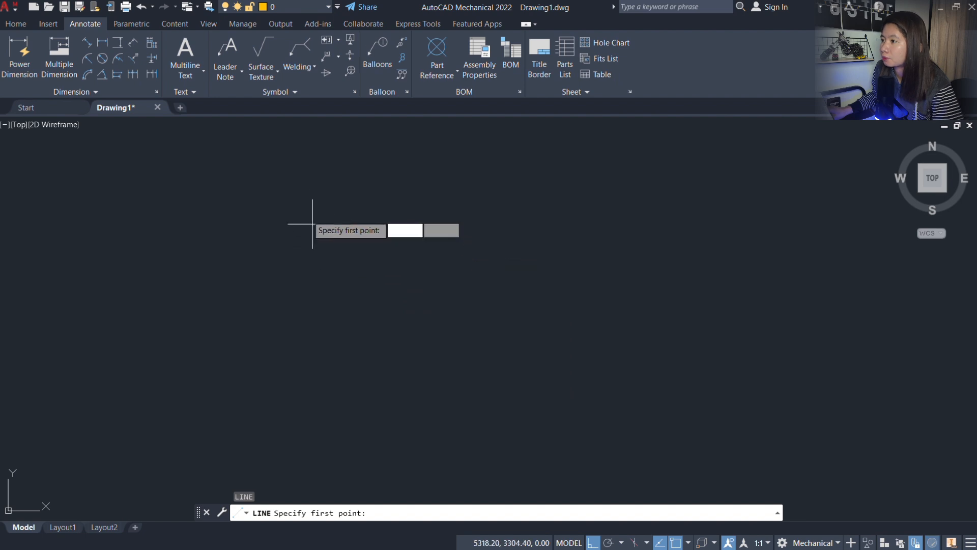
{"action": "left_click", "coordinate": [308, 190]}
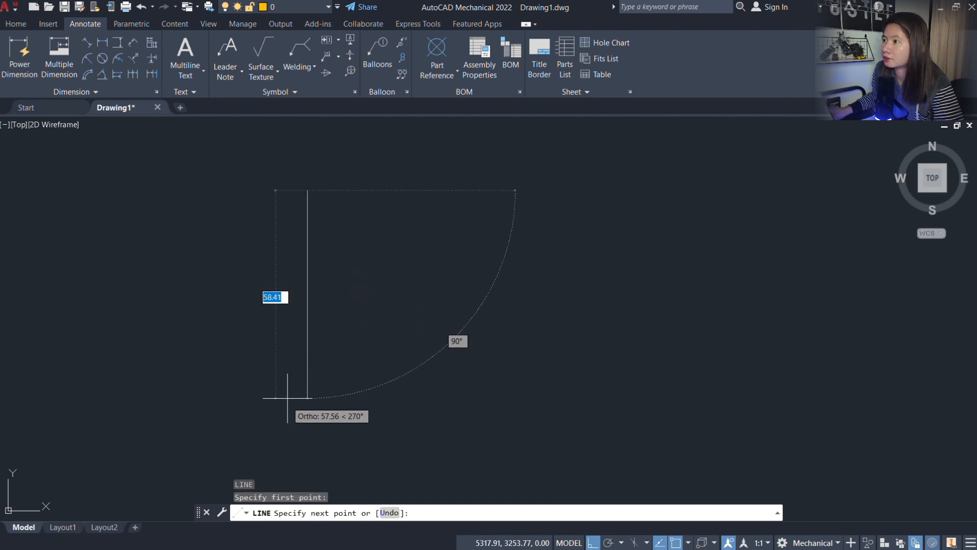
{"action": "type", "text": "80"}
{"action": "key", "text": "Return"}
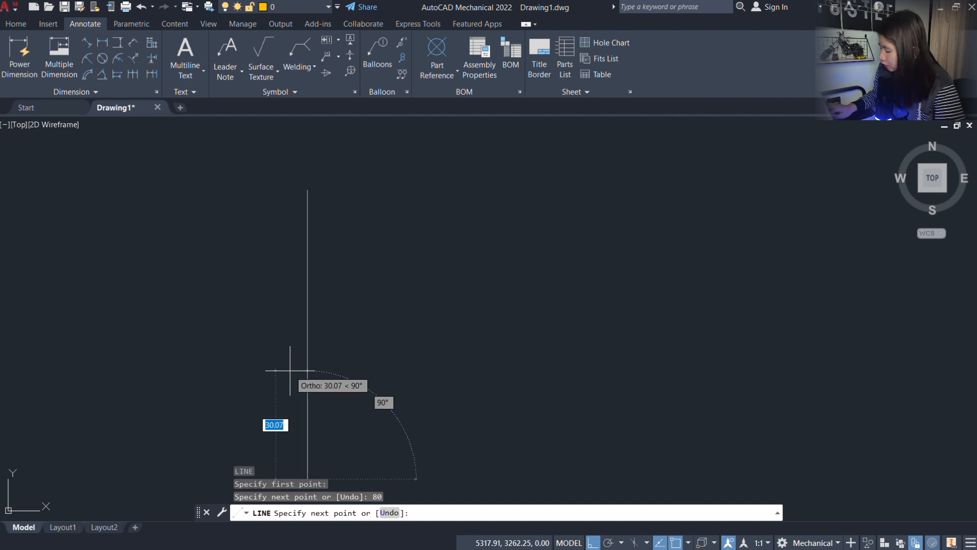
{"action": "scroll", "coordinate": [494, 387], "scroll_direction": "down", "scroll_amount": 4}
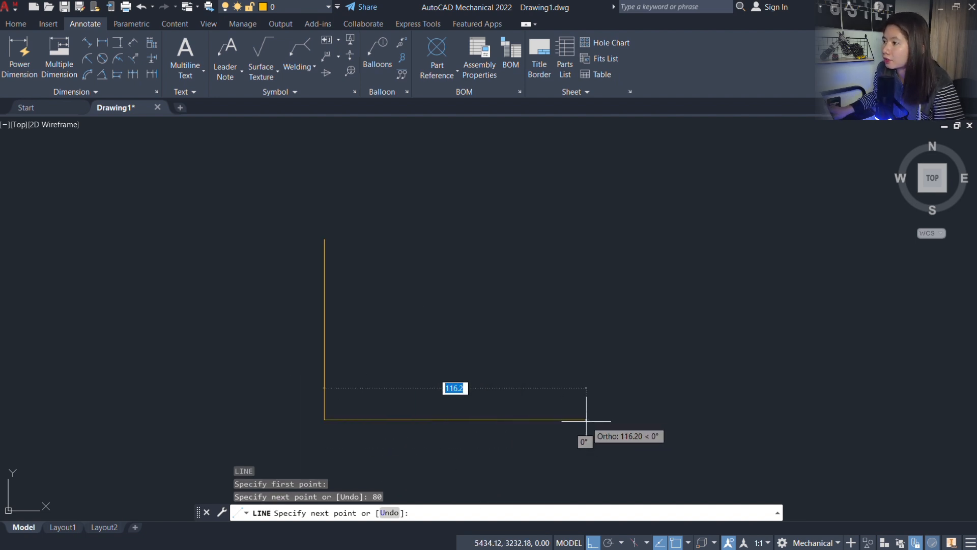
{"action": "scroll", "coordinate": [587, 416], "scroll_direction": "up", "scroll_amount": 2}
{"action": "type", "text": "80"}
{"action": "key", "text": "Return"}
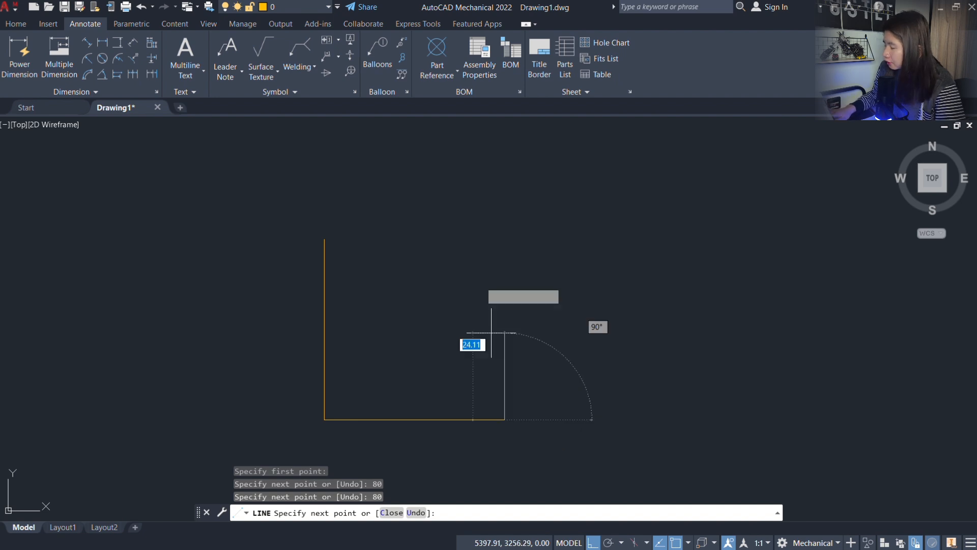
{"action": "type", "text": "80"}
{"action": "key", "text": "Return"}
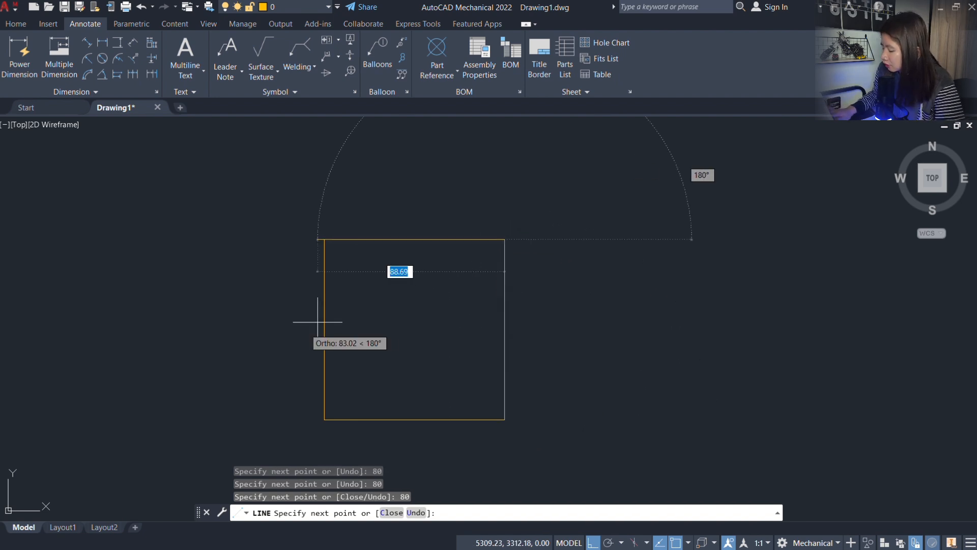
{"action": "left_click", "coordinate": [325, 239]}
{"action": "key", "text": "Escape"}
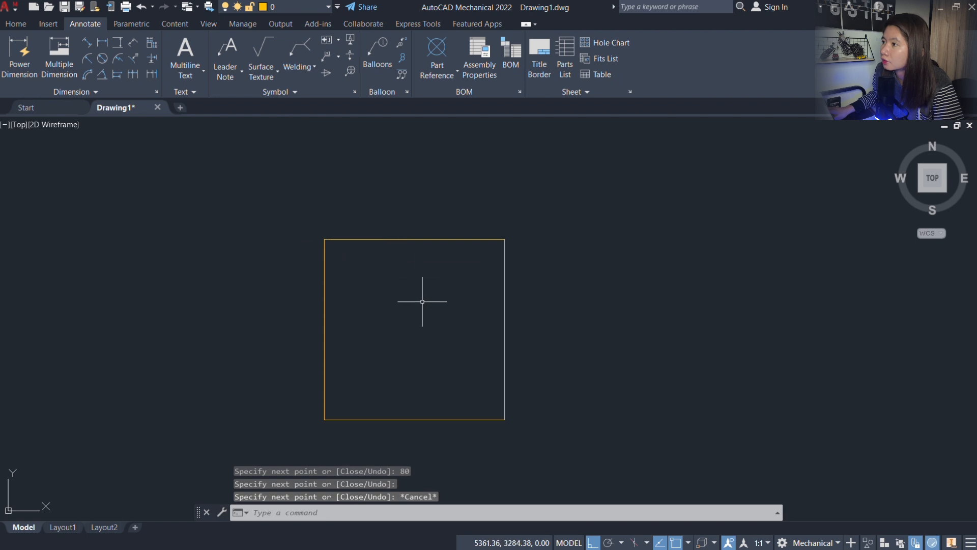
Step: Check the 2D-1.jpg reference image, return to the drawing and make the REFERENCE LINE layer current
{"action": "scroll", "coordinate": [418, 307], "scroll_direction": "up", "scroll_amount": 2}
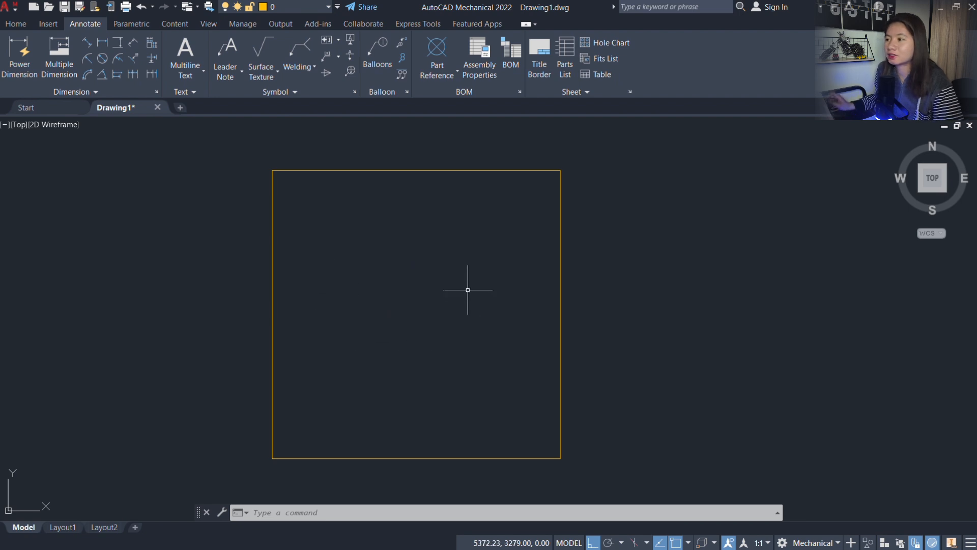
{"action": "middle_click_drag", "start_coordinate": [468, 289], "coordinate": [473, 290]}
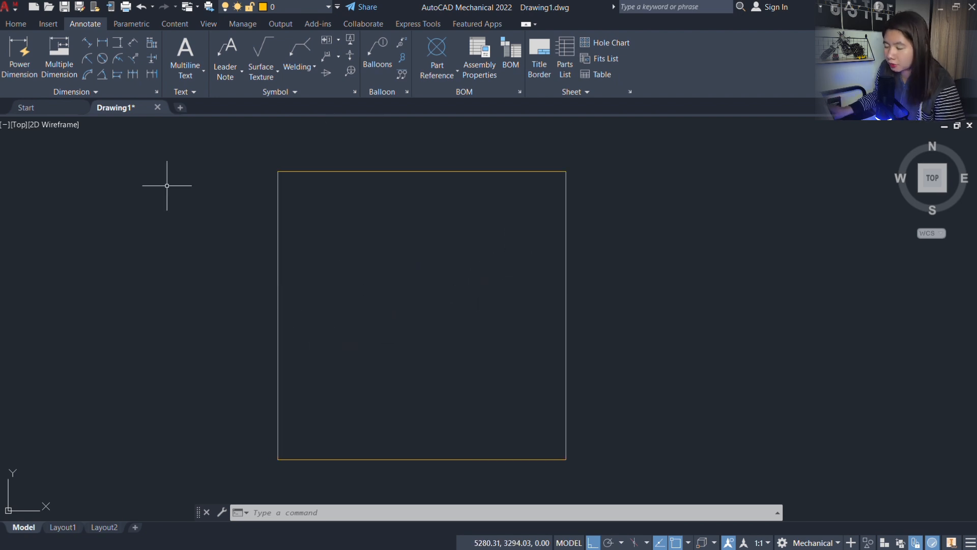
{"action": "key", "text": "alt+Tab"}
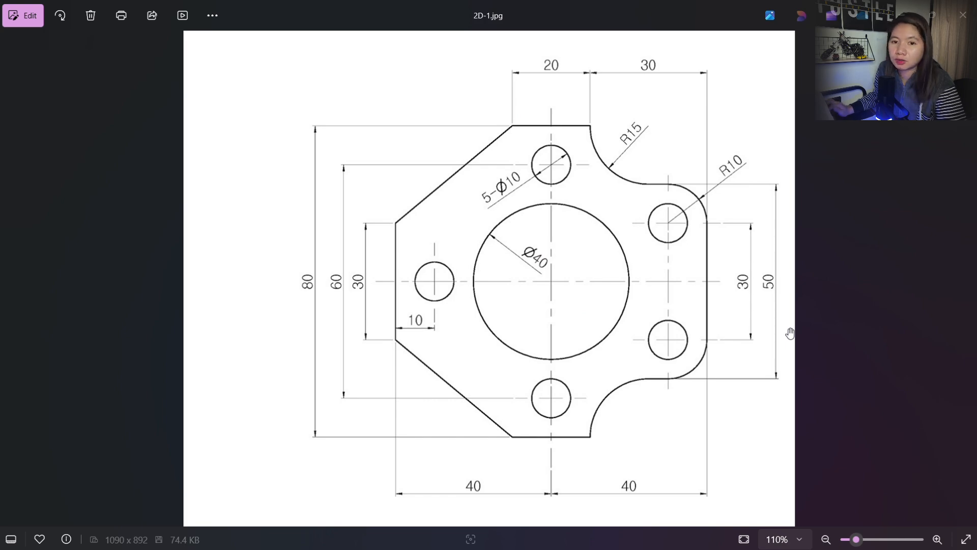
{"action": "key", "text": "alt+Tab"}
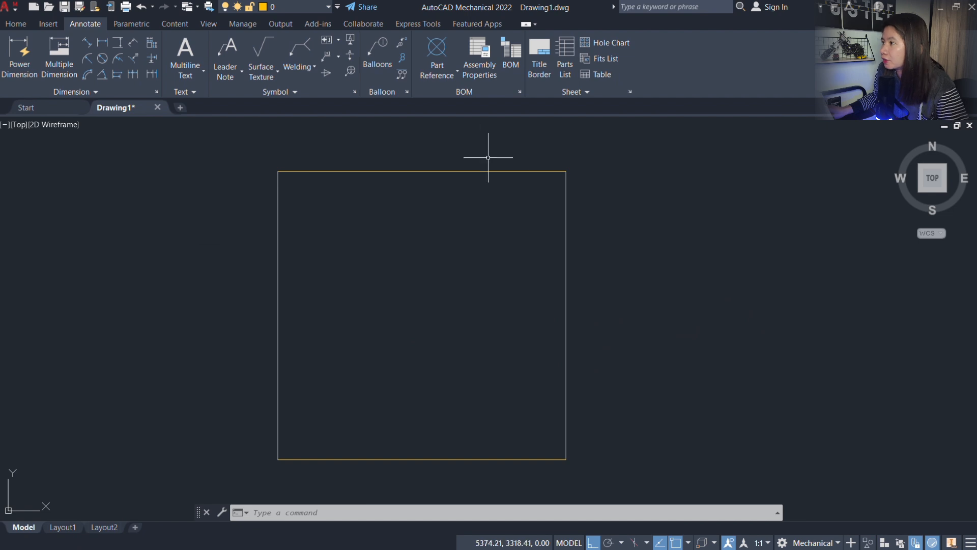
{"action": "type", "text": "la"}
{"action": "key", "text": "Return"}
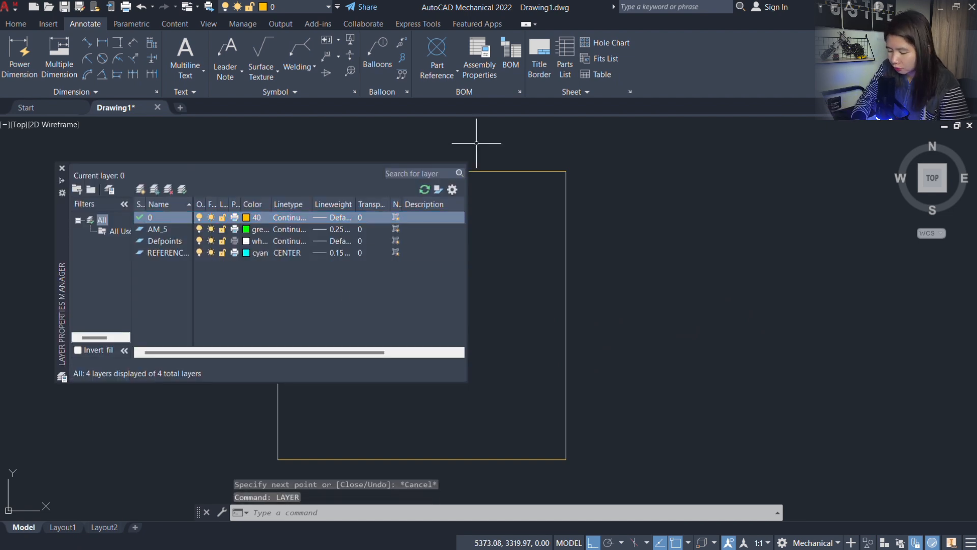
{"action": "left_click", "coordinate": [157, 252]}
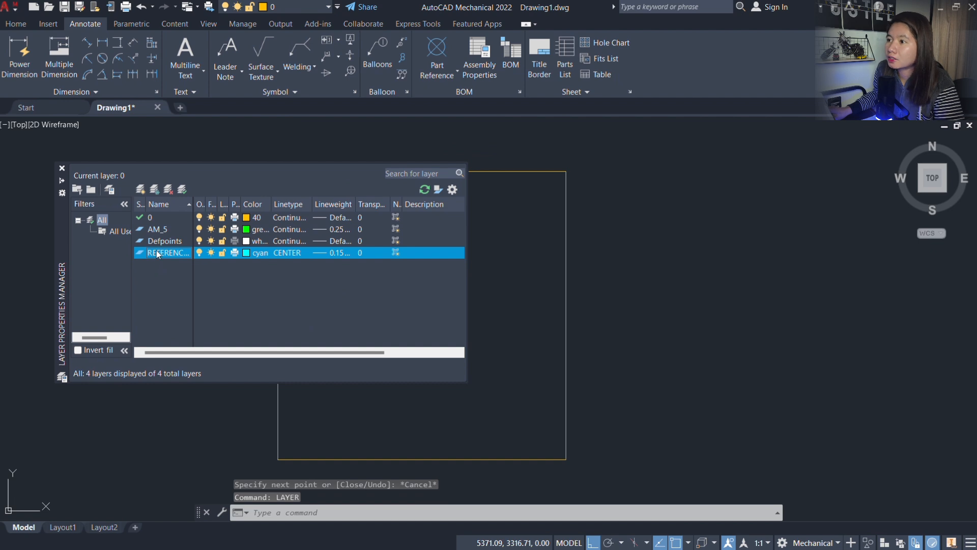
{"action": "double_click", "coordinate": [156, 252]}
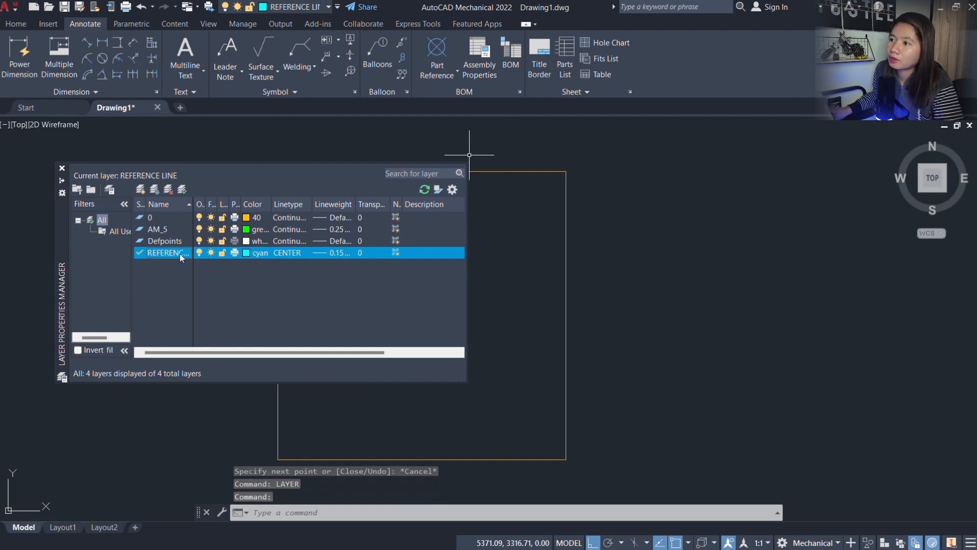
Step: Rename the REFERENCE LINE layer to REF LINE
{"action": "right_click", "coordinate": [179, 253]}
{"action": "left_click", "coordinate": [209, 303]}
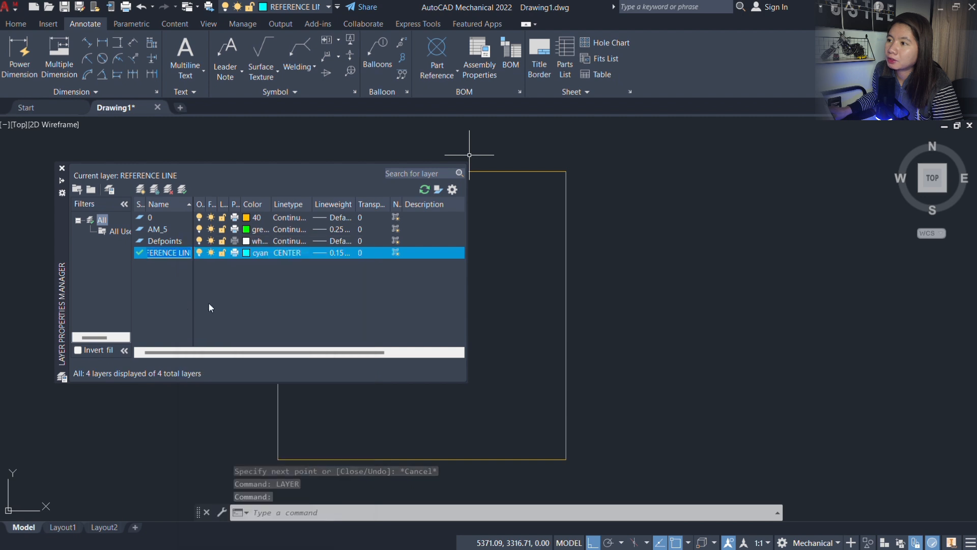
{"action": "key", "text": "BackSpace"}
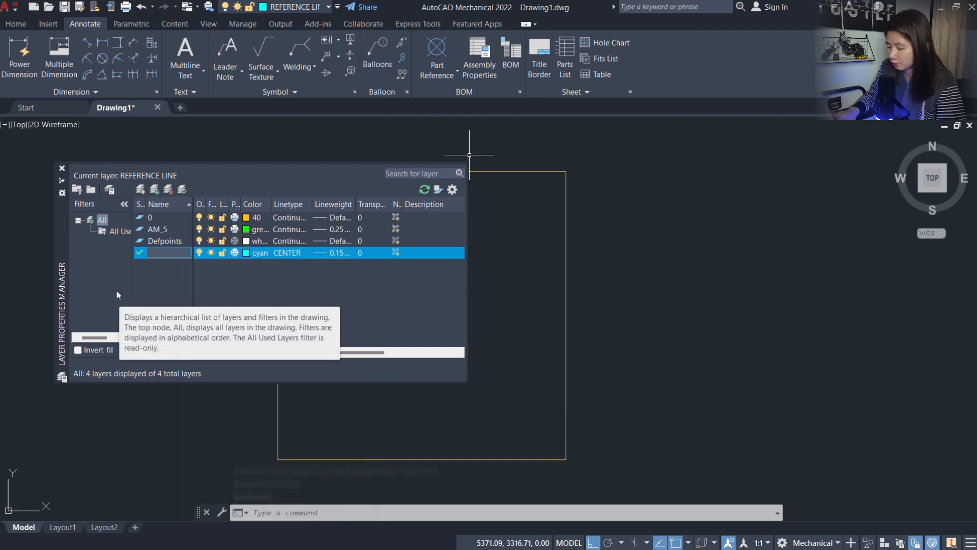
{"action": "type", "text": "REF LINE"}
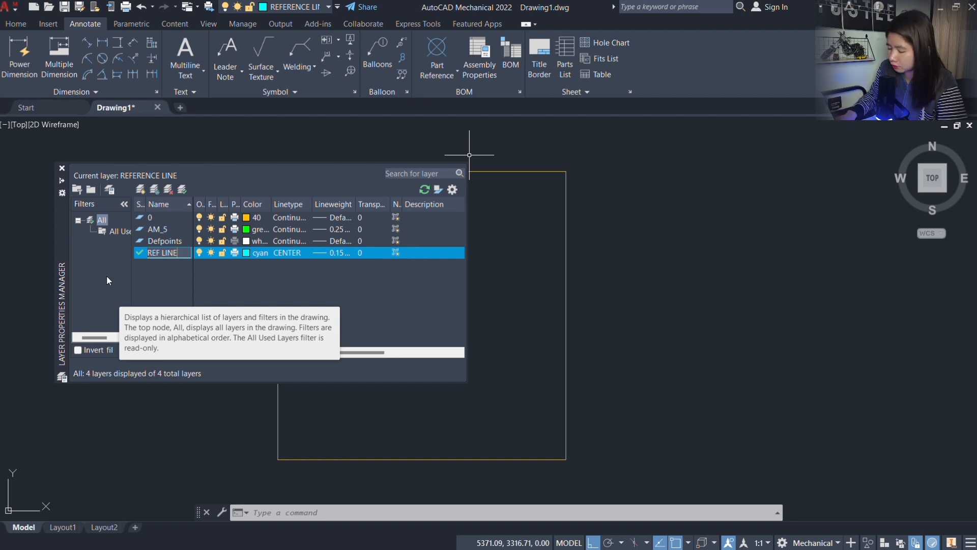
{"action": "key", "text": "Return"}
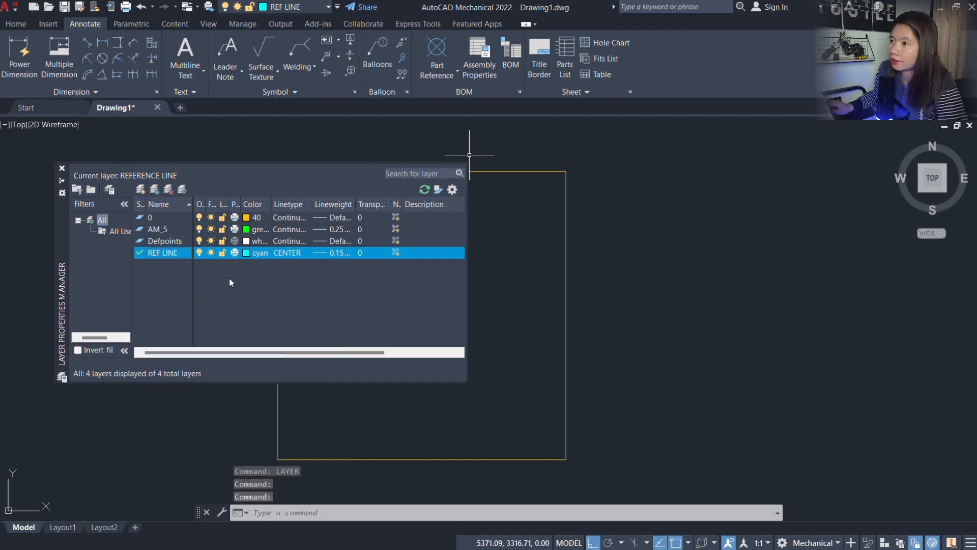
Step: Change the REF LINE layer's color to purple, index color 200
{"action": "left_click", "coordinate": [252, 254]}
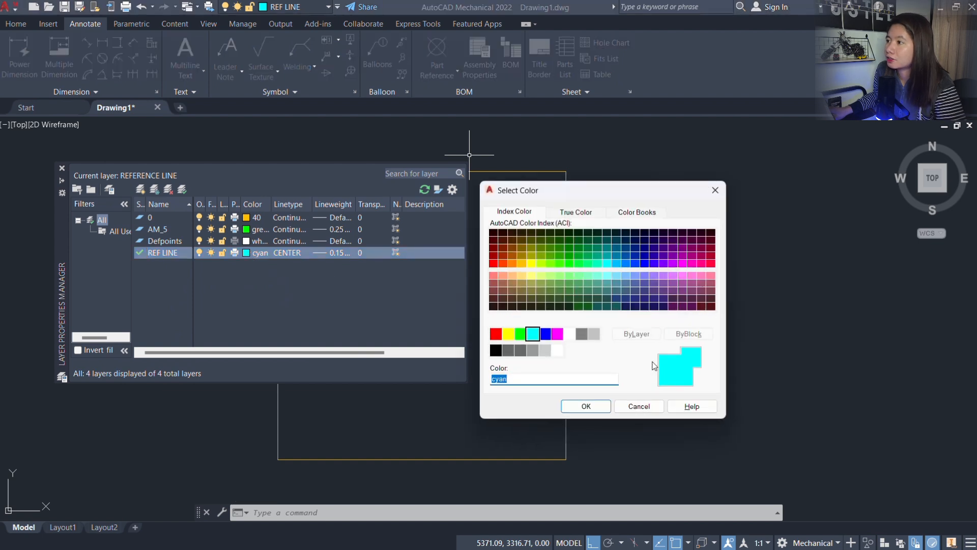
{"action": "left_click", "coordinate": [674, 262]}
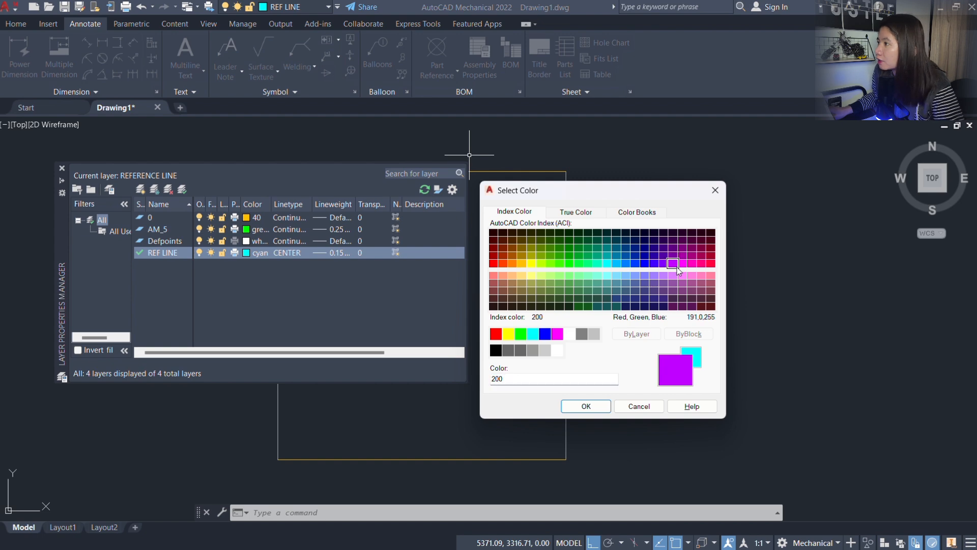
{"action": "left_click", "coordinate": [573, 406]}
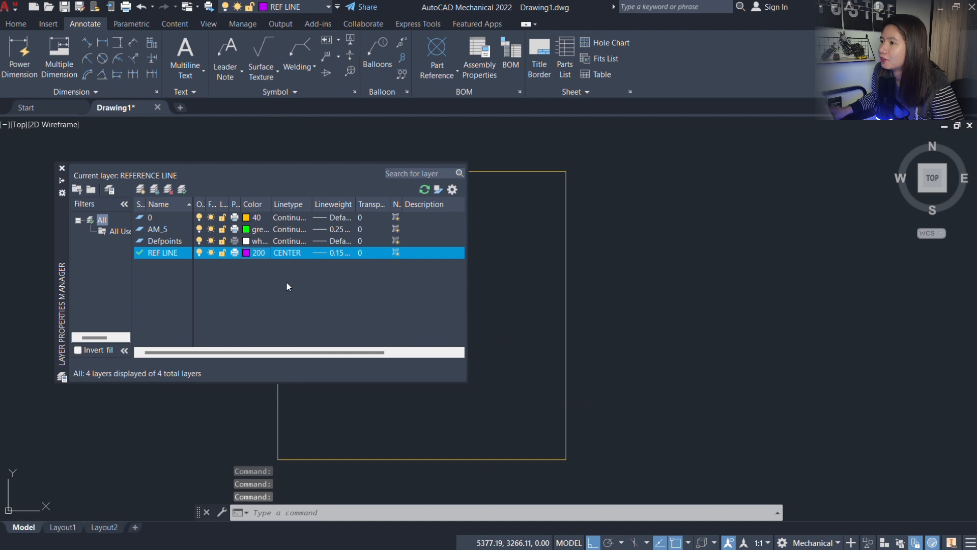
Step: Assign the CENTER linetype to the REF LINE layer and close the layer manager
{"action": "left_click", "coordinate": [289, 253]}
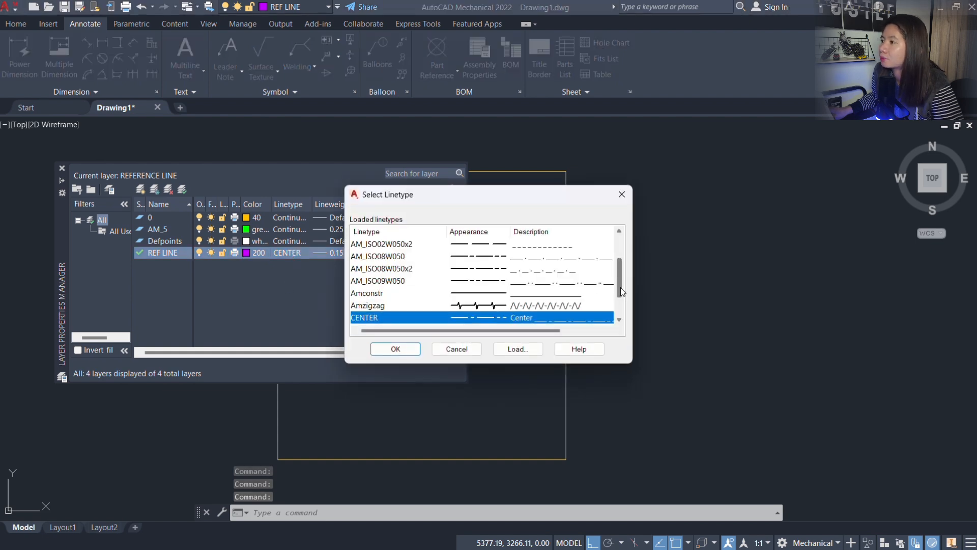
{"action": "scroll", "coordinate": [621, 286], "scroll_direction": "down", "scroll_amount": 1}
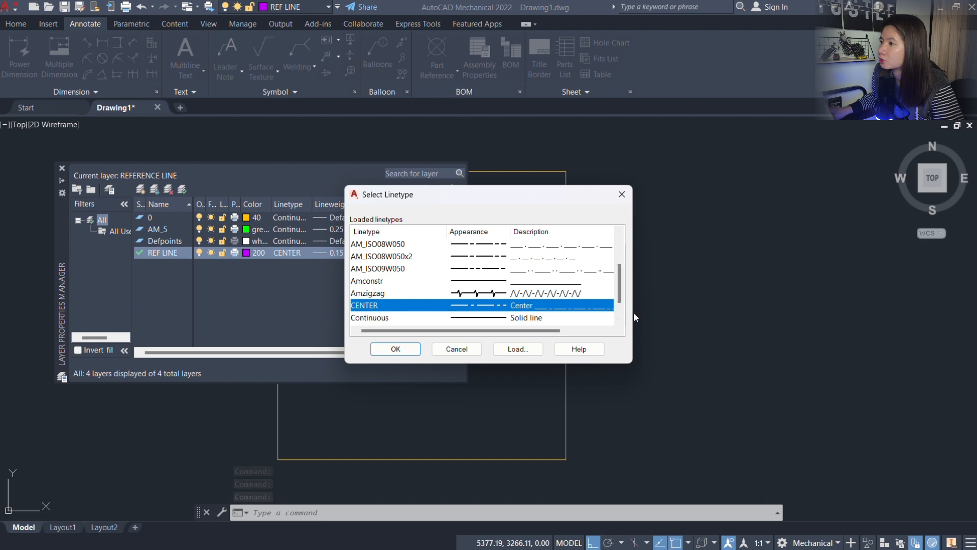
{"action": "left_click_drag", "start_coordinate": [619, 293], "coordinate": [649, 335]}
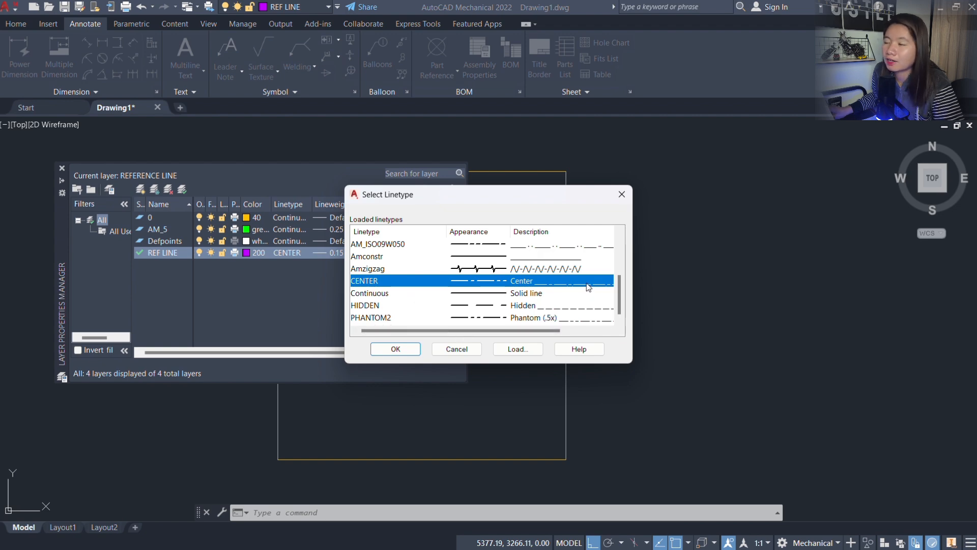
{"action": "left_click", "coordinate": [396, 349]}
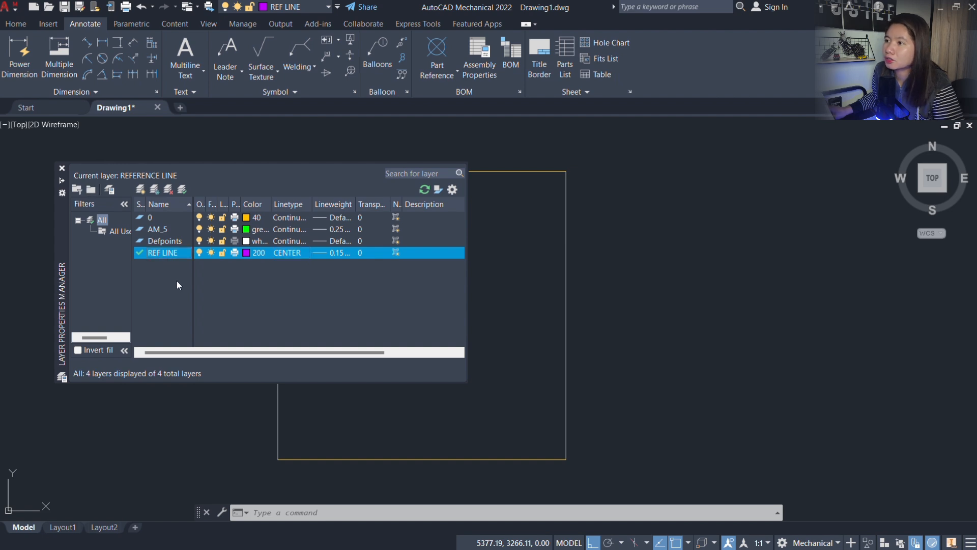
{"action": "left_click", "coordinate": [61, 168]}
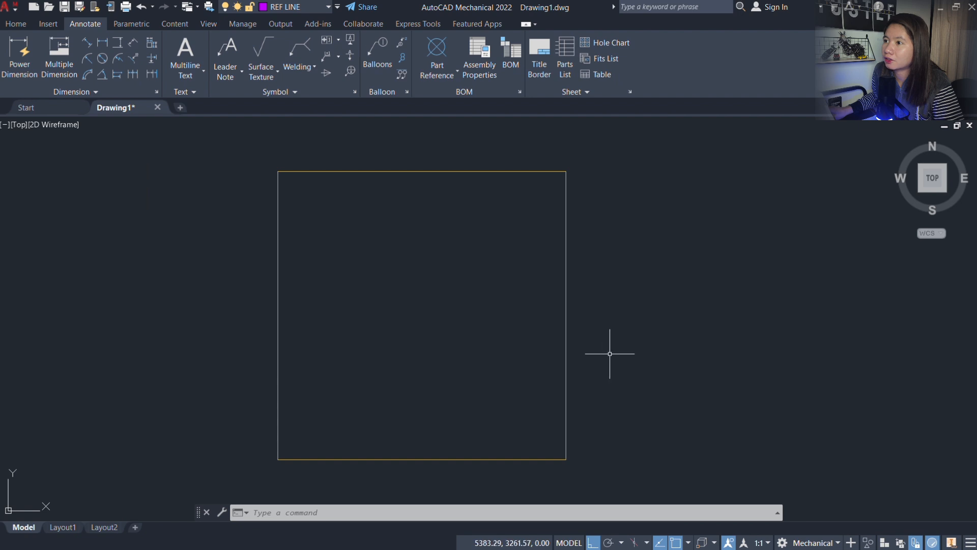
Step: Draw a vertical and a horizontal centerline connecting the midpoints of the square's opposite sides
{"action": "type", "text": "l"}
{"action": "key", "text": "Return"}
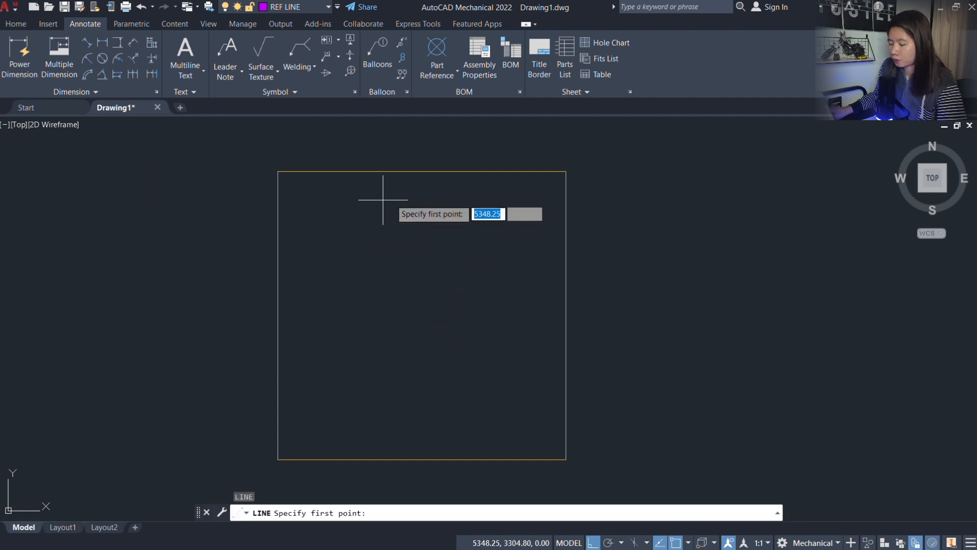
{"action": "left_click", "coordinate": [422, 171]}
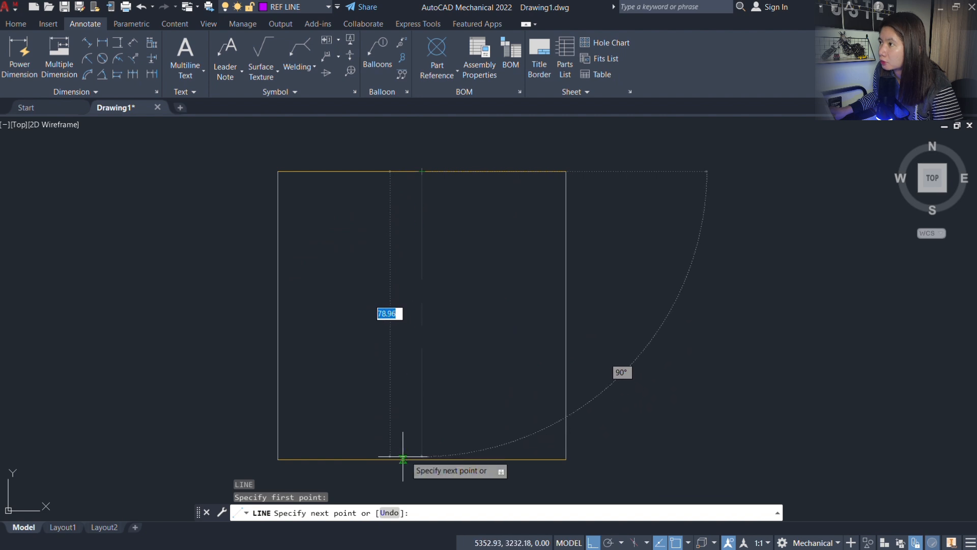
{"action": "left_click", "coordinate": [422, 458]}
{"action": "key", "text": "Return"}
{"action": "key", "text": "Return"}
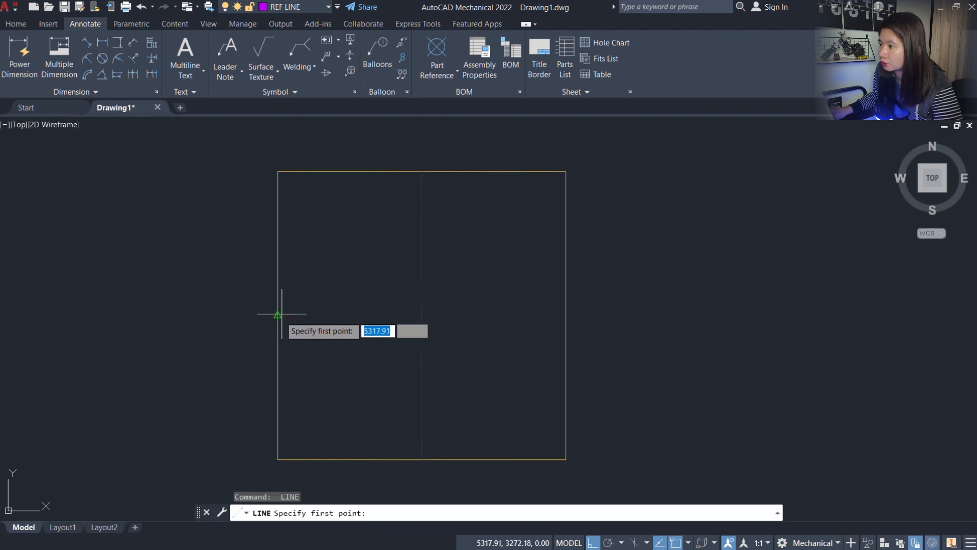
{"action": "left_click", "coordinate": [278, 314]}
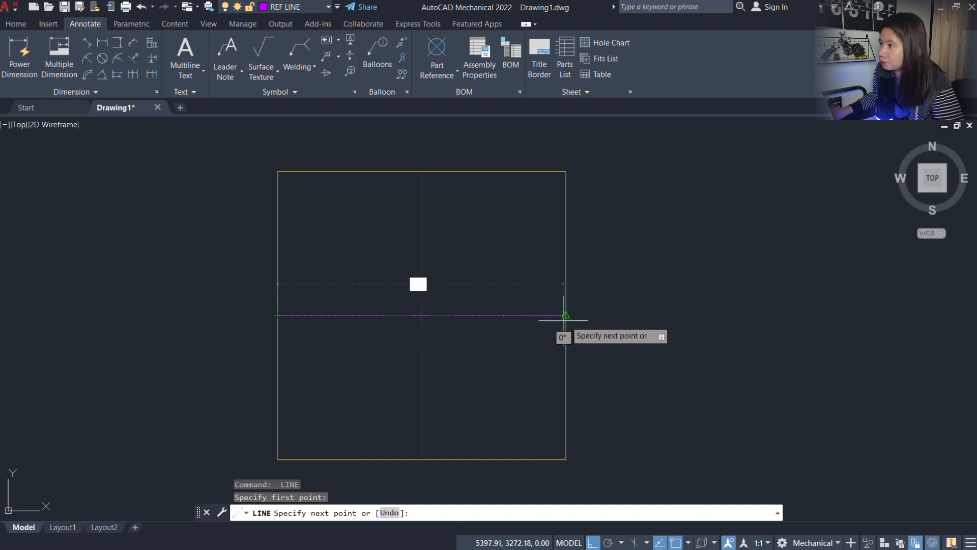
{"action": "left_click", "coordinate": [566, 315]}
{"action": "key", "text": "Escape"}
{"action": "scroll", "coordinate": [451, 283], "scroll_direction": "up", "scroll_amount": 2}
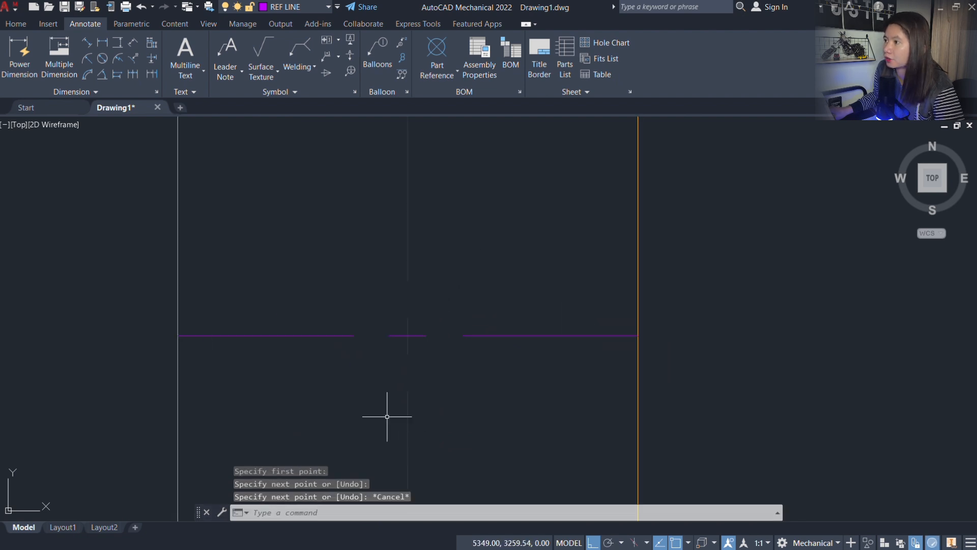
{"action": "scroll", "coordinate": [447, 290], "scroll_direction": "down", "scroll_amount": 3}
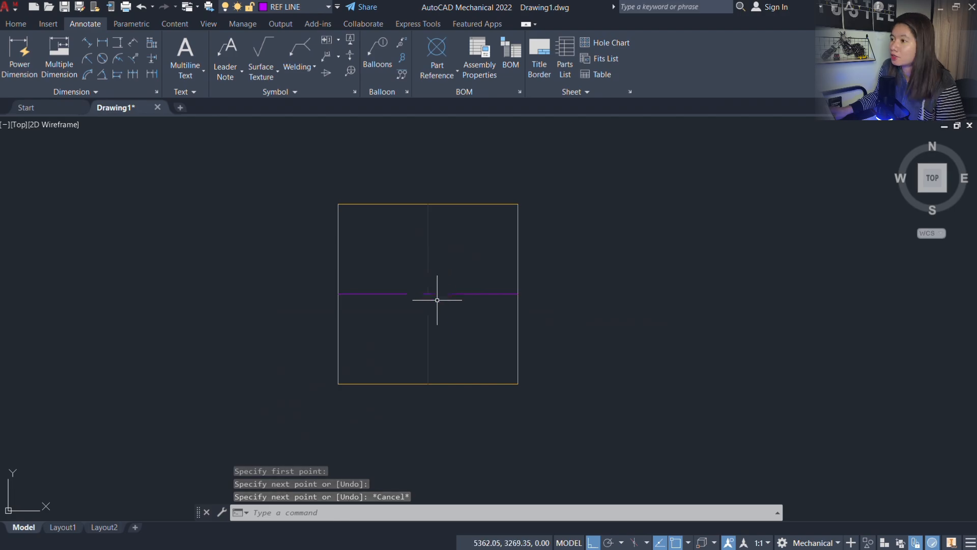
{"action": "key", "text": "alt+Tab"}
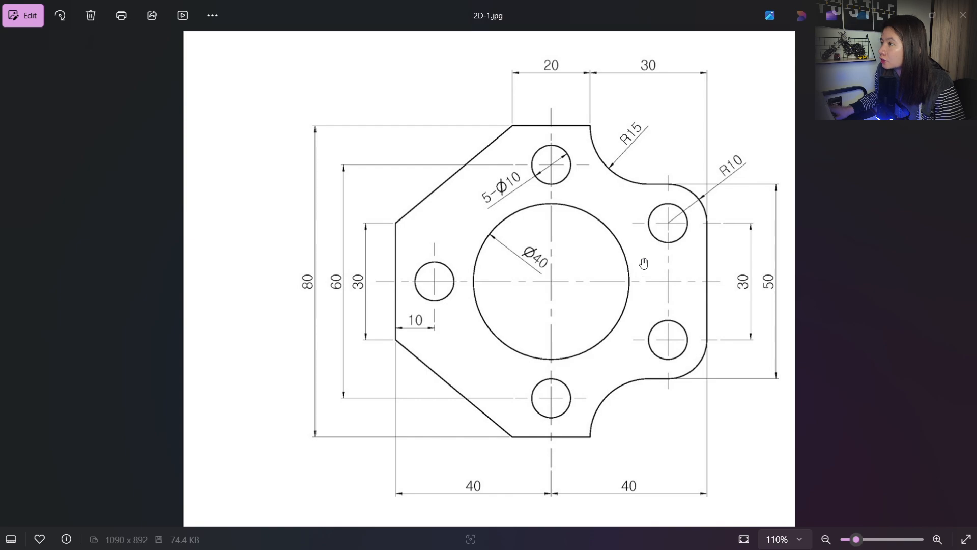
{"action": "key", "text": "alt+Tab"}
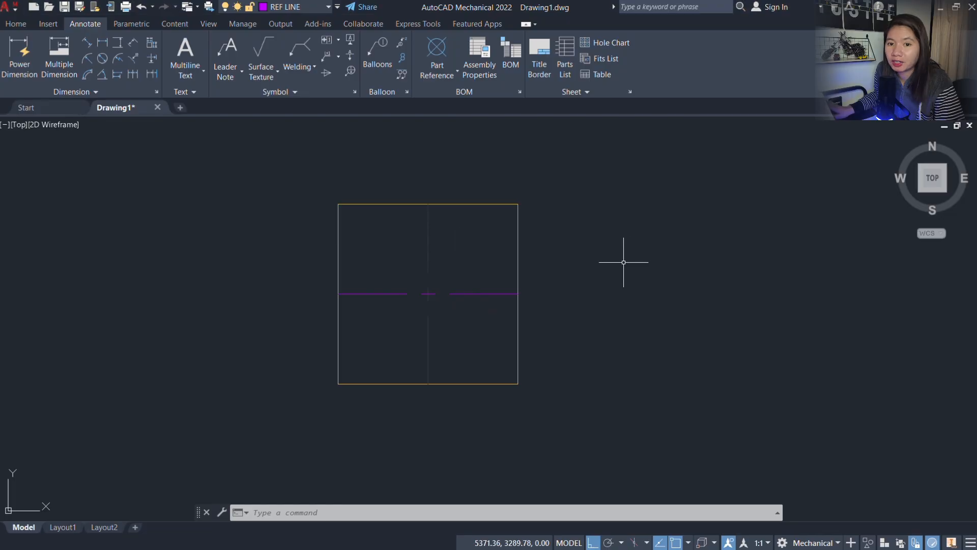
{"action": "scroll", "coordinate": [270, 270], "scroll_direction": "up", "scroll_amount": 4}
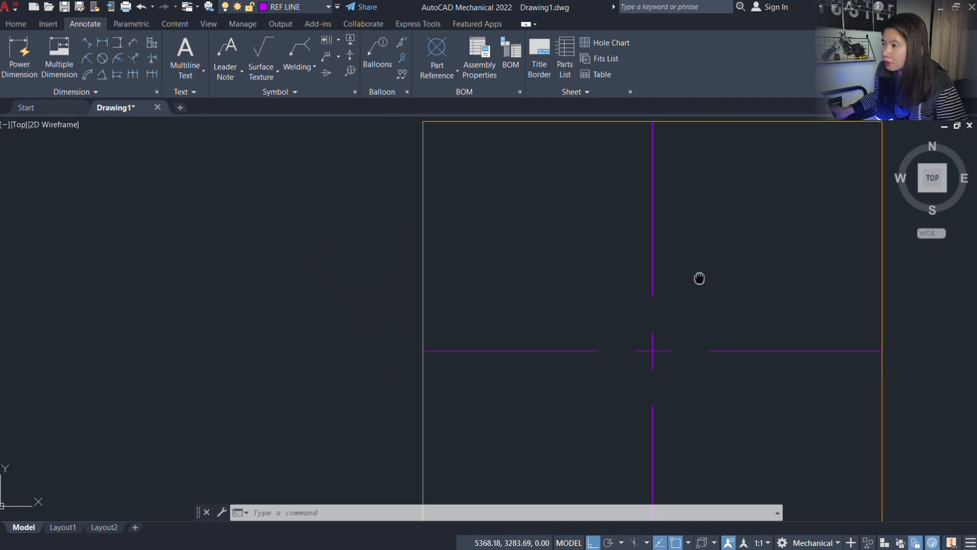
{"action": "middle_click_drag", "start_coordinate": [698, 276], "coordinate": [578, 239]}
{"action": "type", "text": "c"}
{"action": "key", "text": "Return"}
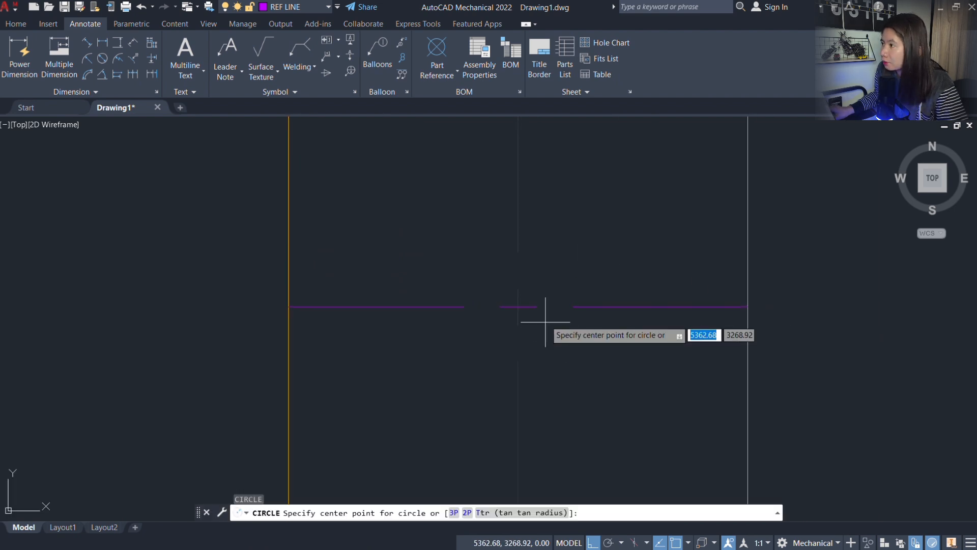
{"action": "left_click", "coordinate": [518, 306]}
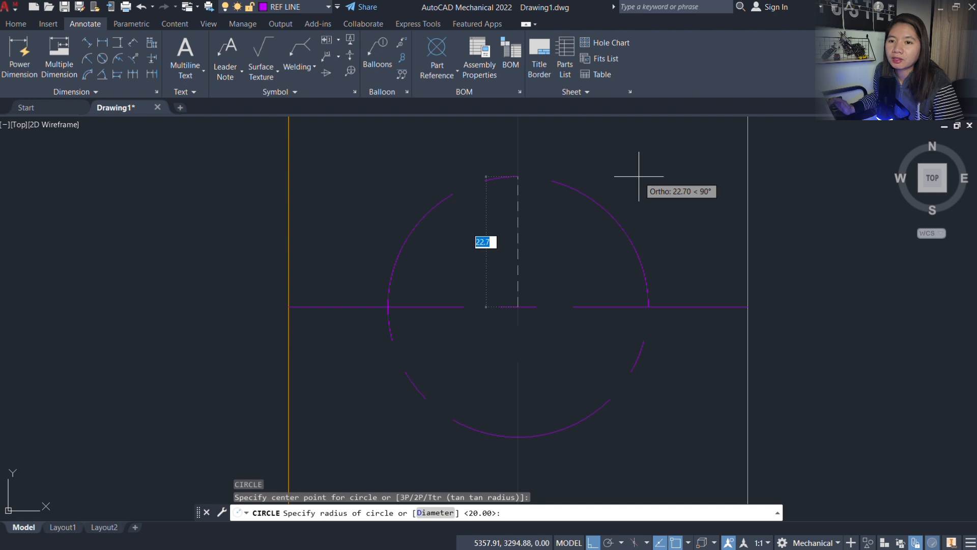
{"action": "key", "text": "Escape"}
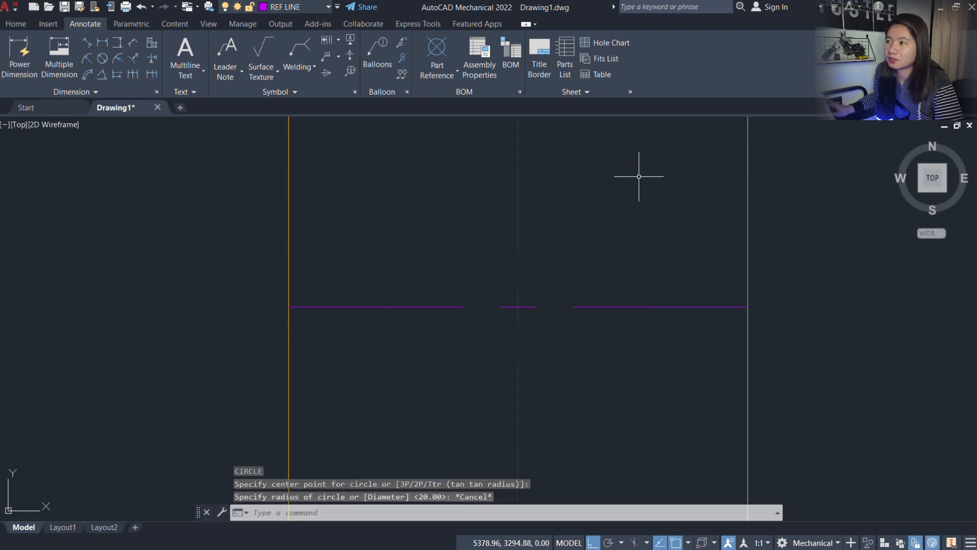
Step: Make layer 0 the current layer and close the layer manager
{"action": "type", "text": "LAYER"}
{"action": "key", "text": "Return"}
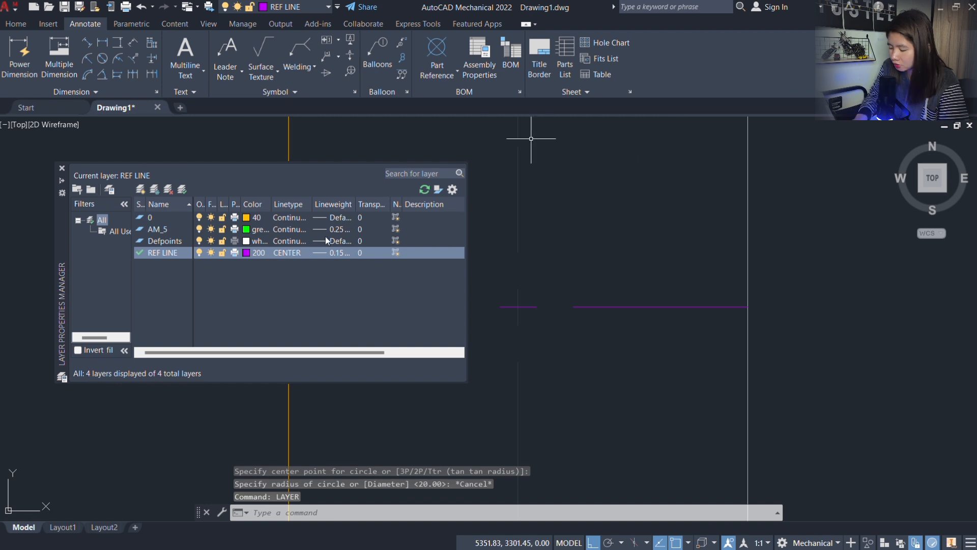
{"action": "double_click", "coordinate": [163, 217]}
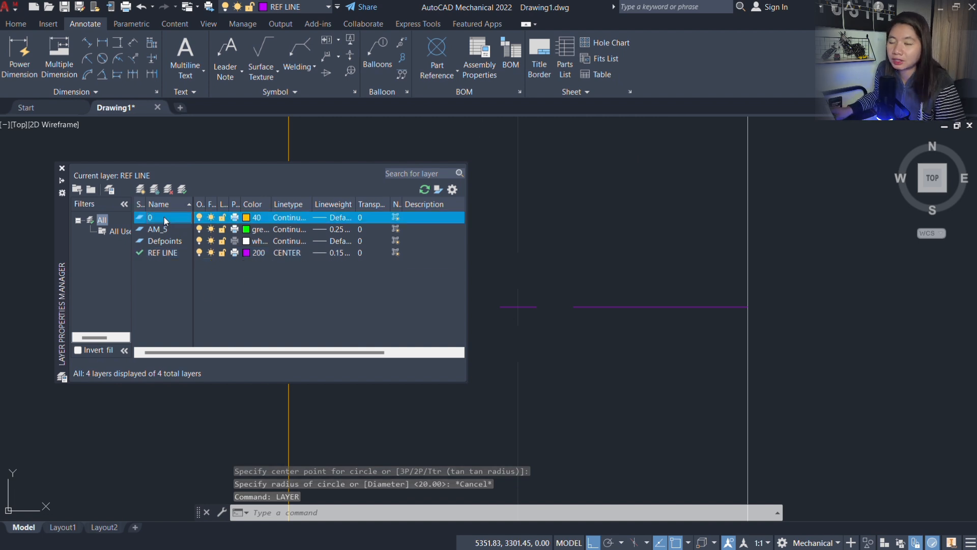
{"action": "left_click", "coordinate": [62, 167]}
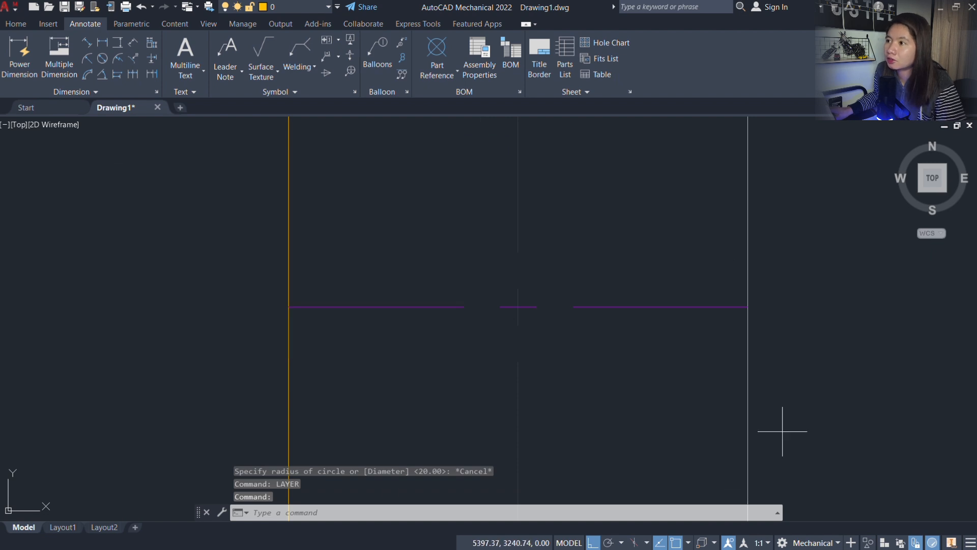
Step: Draw a 40 mm diameter circle centered on the intersection of the two centerlines
{"action": "type", "text": "c"}
{"action": "key", "text": "Return"}
{"action": "left_click", "coordinate": [517, 306]}
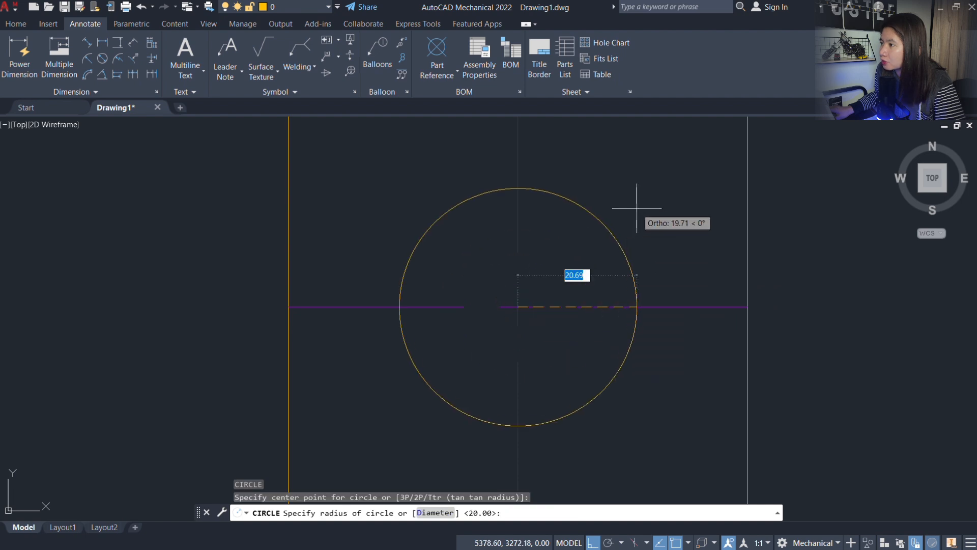
{"action": "type", "text": "D"}
{"action": "key", "text": "Return"}
{"action": "type", "text": "40"}
{"action": "key", "text": "Return"}
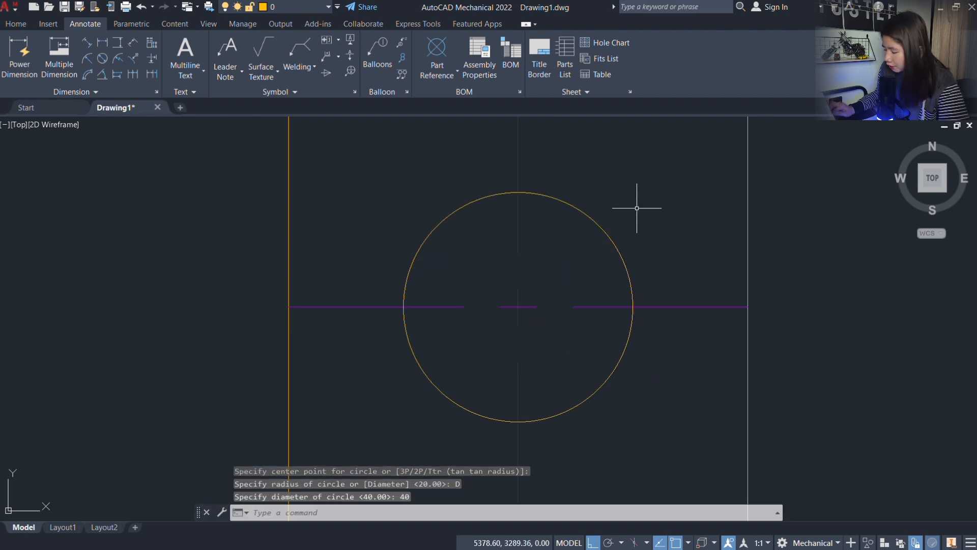
{"action": "scroll", "coordinate": [579, 236], "scroll_direction": "down", "scroll_amount": 2}
Step: Examine the dimensions around the plate's left edge in the 2D-1.jpg reference image and return to the drawing
{"action": "key", "text": "alt+Tab"}
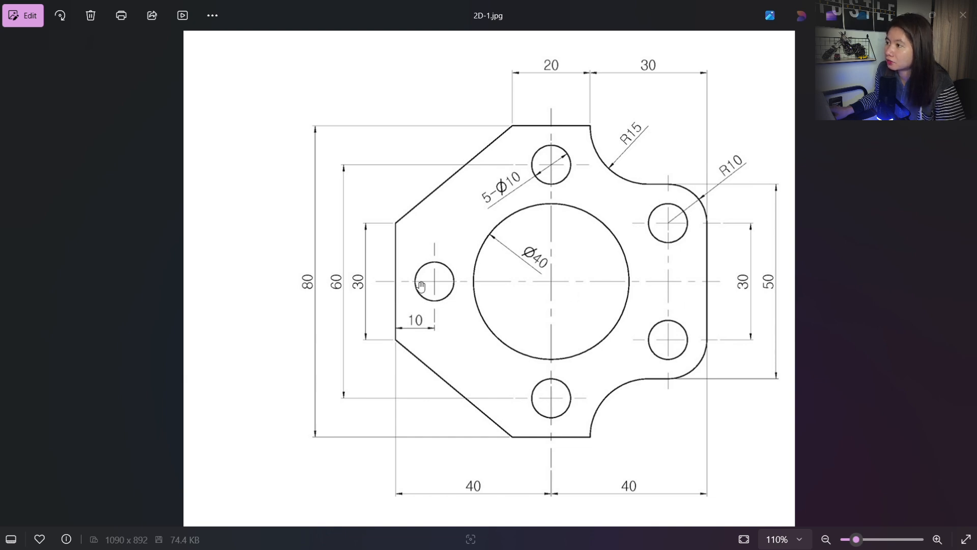
{"action": "scroll", "coordinate": [427, 313], "scroll_direction": "up", "scroll_amount": 1}
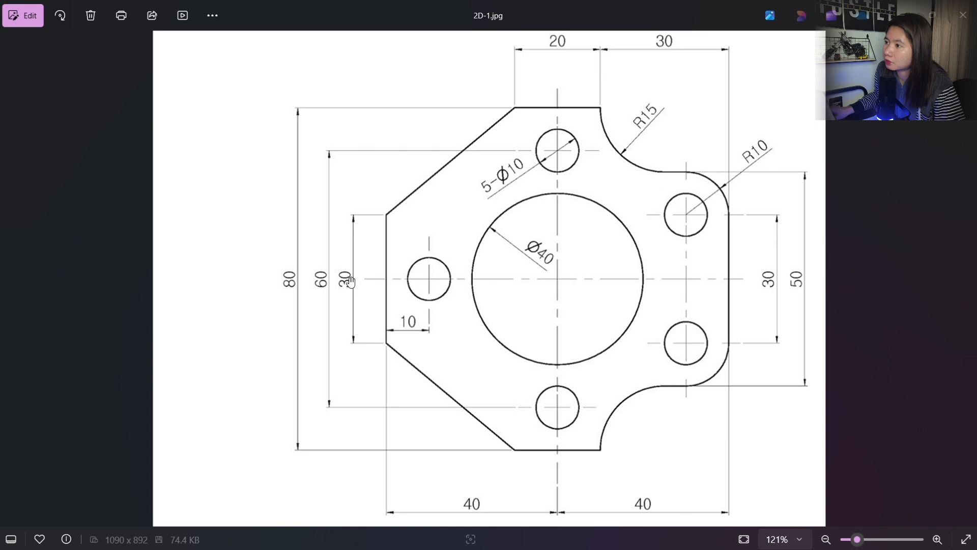
{"action": "key", "text": "alt+Tab"}
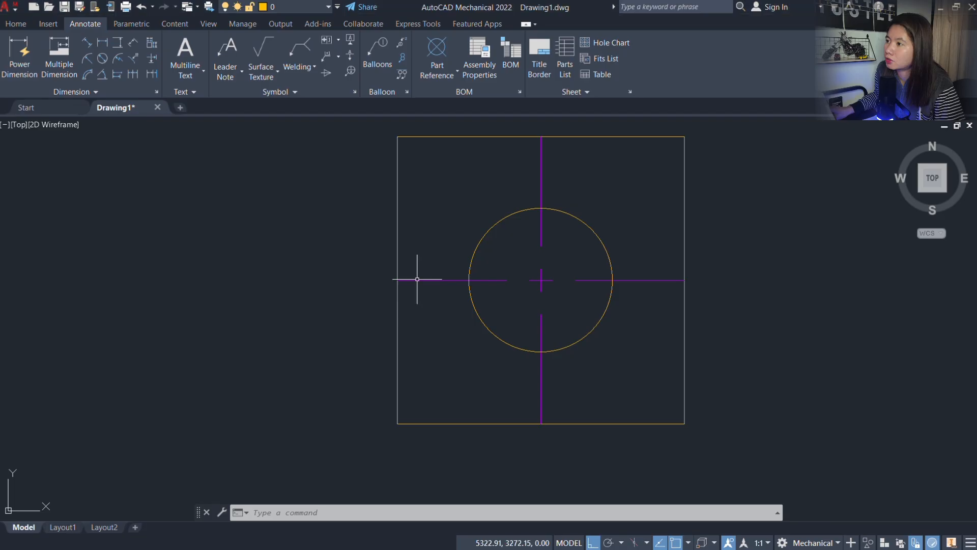
{"action": "key", "text": "Escape"}
{"action": "scroll", "coordinate": [430, 292], "scroll_direction": "up", "scroll_amount": 2}
{"action": "scroll", "coordinate": [425, 292], "scroll_direction": "down", "scroll_amount": 1}
{"action": "scroll", "coordinate": [433, 283], "scroll_direction": "down", "scroll_amount": 2}
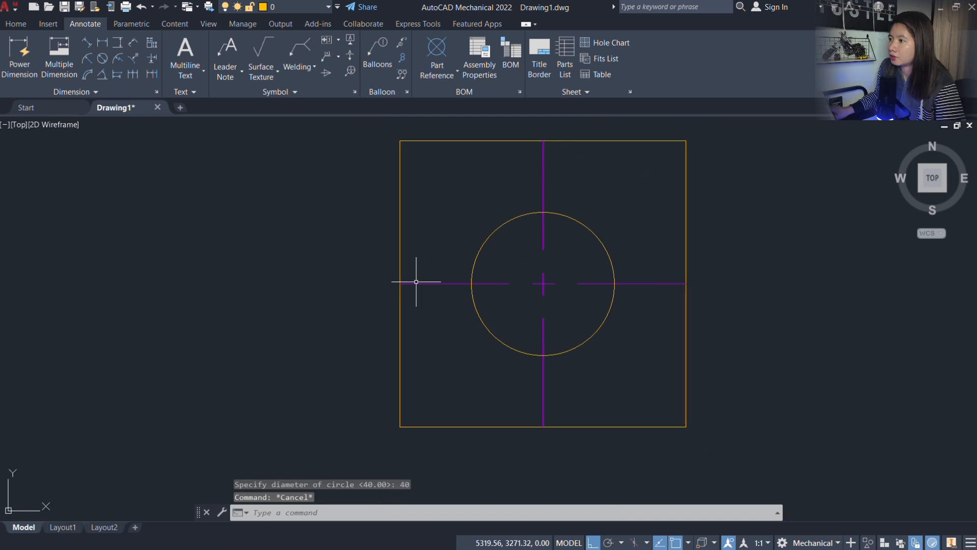
Step: Offset the horizontal centerline 15 mm upward and 15 mm downward
{"action": "type", "text": "o"}
{"action": "key", "text": "Return"}
{"action": "key", "text": "Return"}
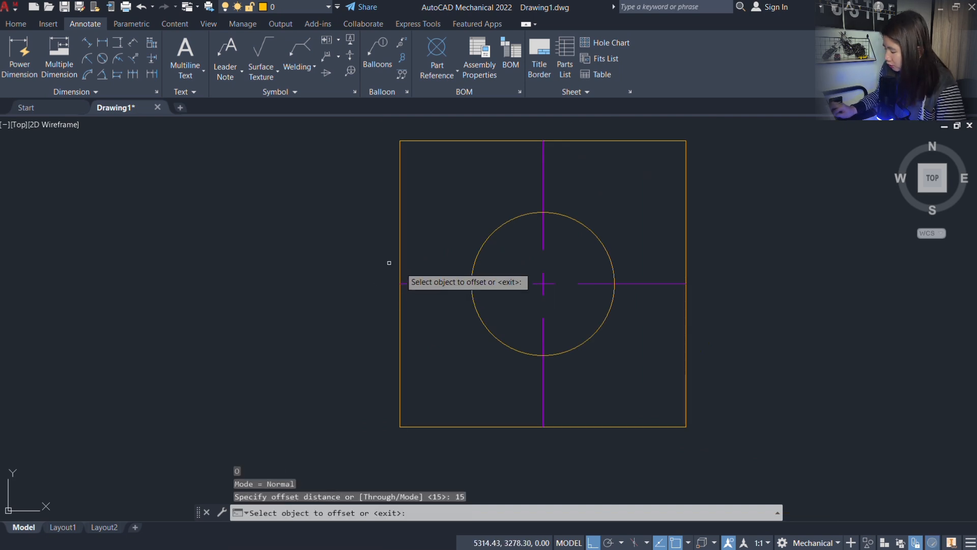
{"action": "left_click", "coordinate": [418, 284]}
{"action": "left_click", "coordinate": [421, 231]}
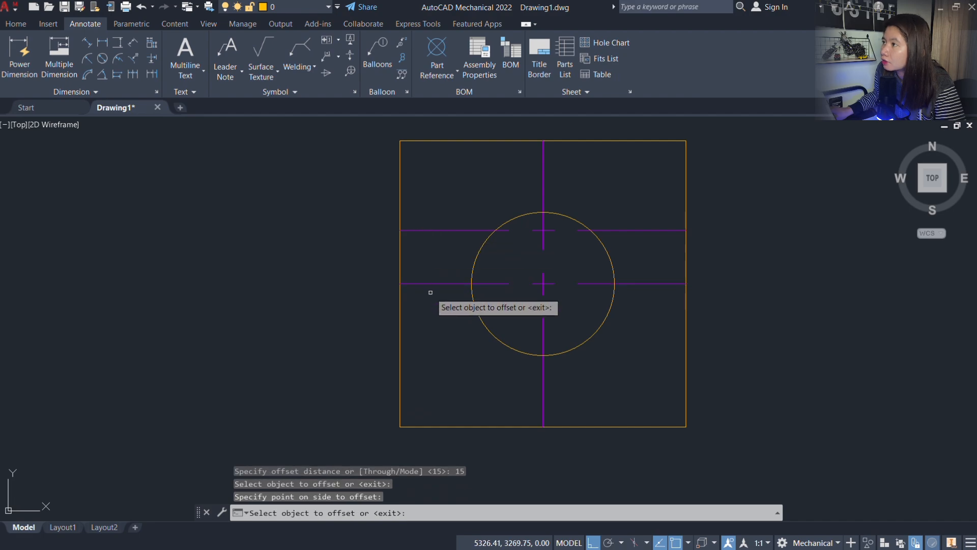
{"action": "left_click", "coordinate": [431, 283]}
{"action": "left_click", "coordinate": [428, 321]}
{"action": "key", "text": "Escape"}
{"action": "middle_click_drag", "start_coordinate": [405, 256], "coordinate": [421, 256]}
Step: Check the top edge's width in the 2D-1.jpg reference and offset the vertical centerline 10 mm to both sides
{"action": "key", "text": "alt+Tab"}
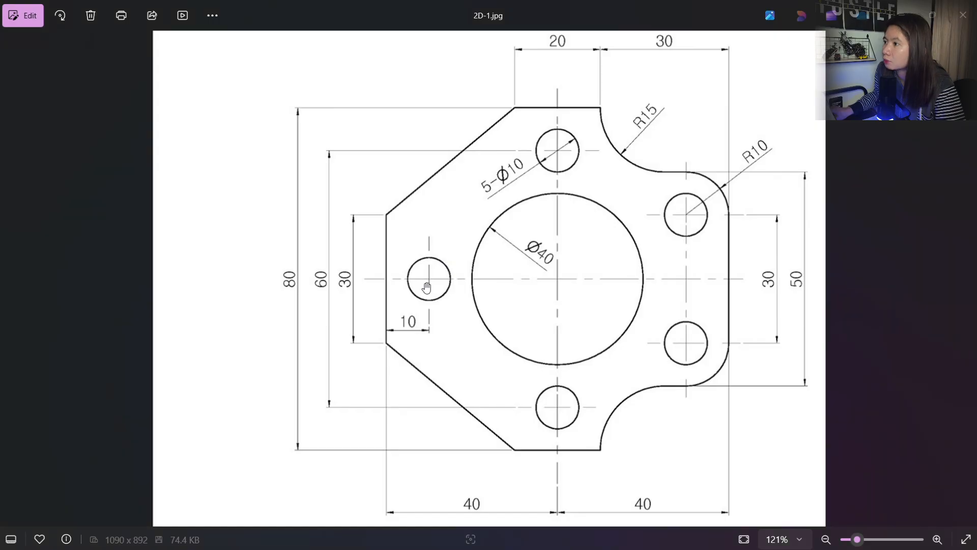
{"action": "left_click_drag", "start_coordinate": [556, 191], "coordinate": [485, 288]}
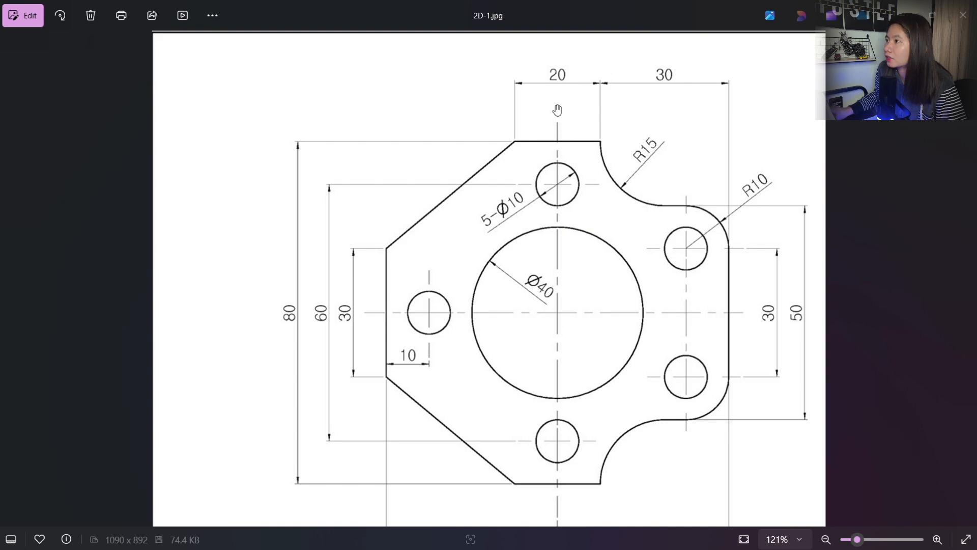
{"action": "key", "text": "alt+Tab"}
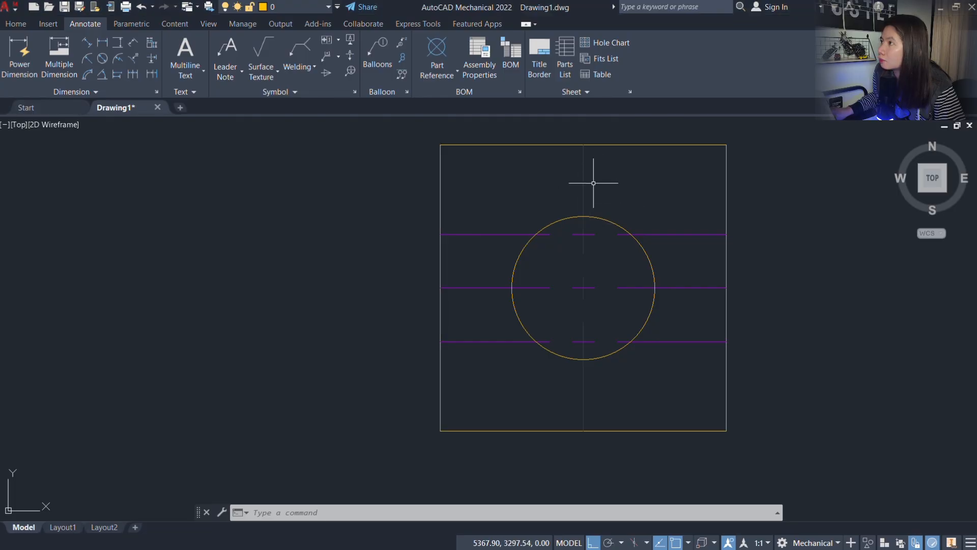
{"action": "type", "text": "o"}
{"action": "key", "text": "Return"}
{"action": "type", "text": "10"}
{"action": "key", "text": "Return"}
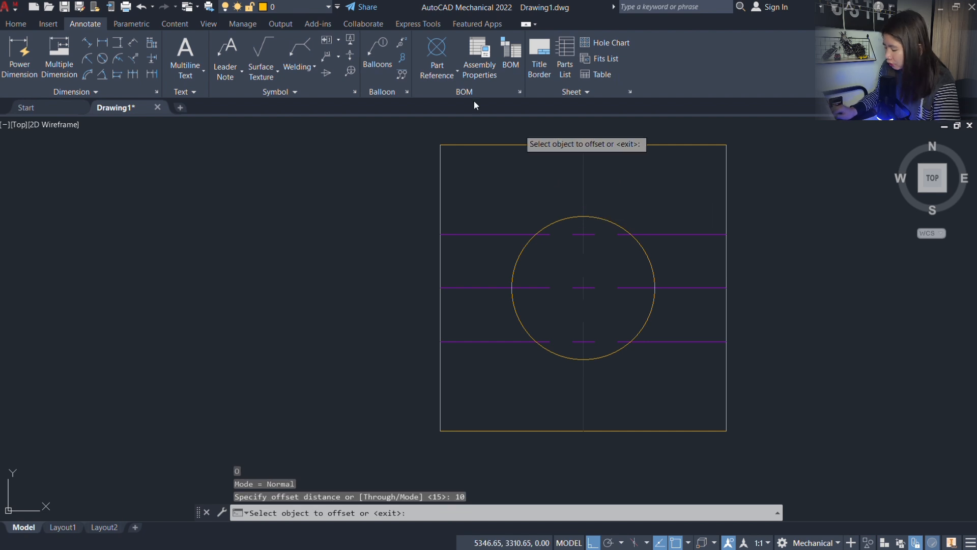
{"action": "left_click", "coordinate": [584, 184]}
{"action": "left_click", "coordinate": [552, 190]}
{"action": "left_click", "coordinate": [584, 188]}
{"action": "left_click", "coordinate": [625, 185]}
{"action": "key", "text": "Escape"}
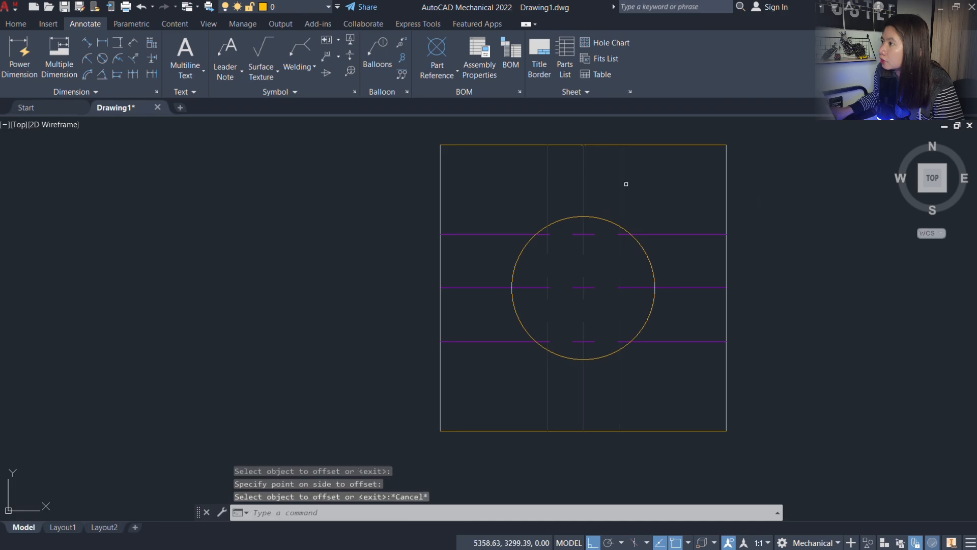
Step: Following the 2D-1.jpg reference, draw a diagonal from the upper offset line's left end to the left offset line's top end
{"action": "key", "text": "alt+Tab"}
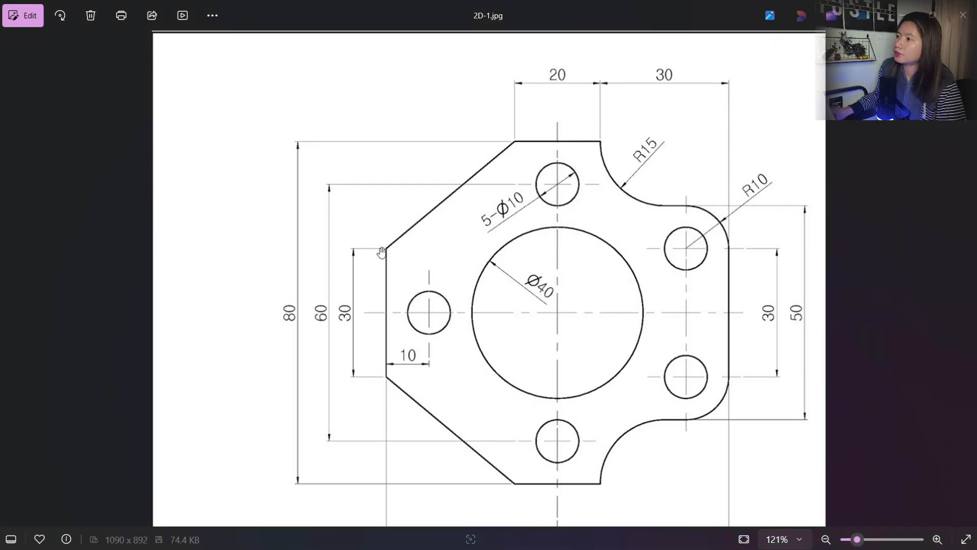
{"action": "key", "text": "alt+Tab"}
{"action": "type", "text": "l"}
{"action": "key", "text": "Return"}
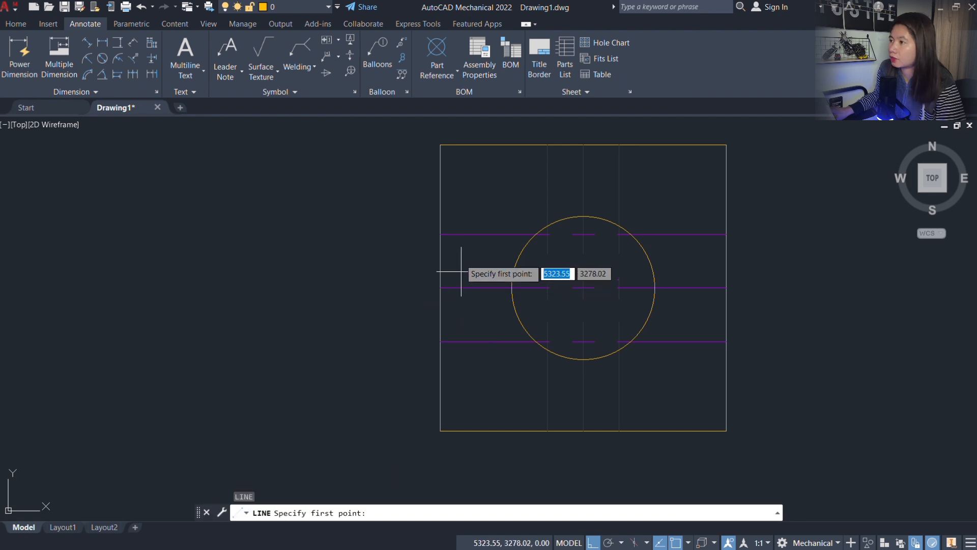
{"action": "left_click", "coordinate": [440, 234]}
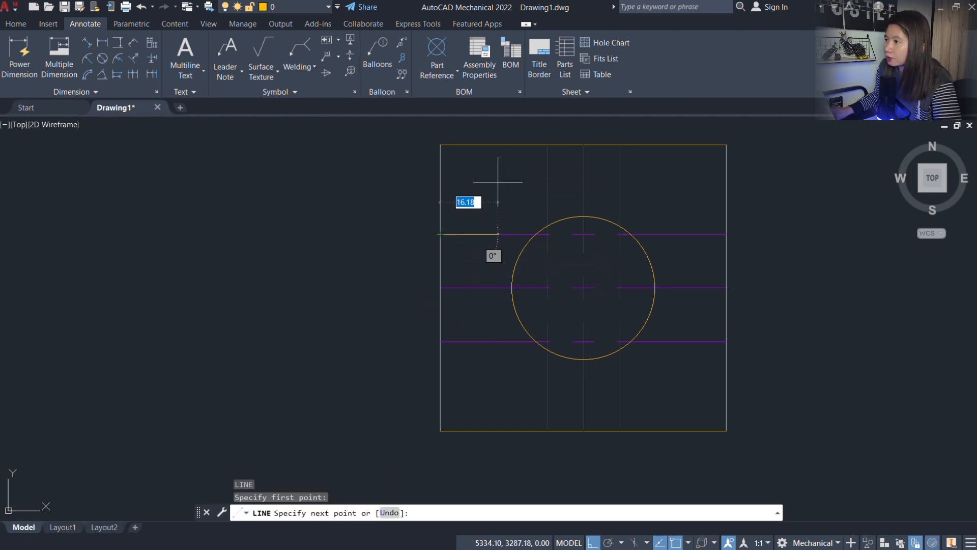
{"action": "left_click", "coordinate": [548, 145]}
{"action": "key", "text": "Escape"}
{"action": "key", "text": "Return"}
{"action": "key", "text": "Escape"}
Step: Trim away the square's upper-left corner outside the diagonal line
{"action": "scroll", "coordinate": [473, 214], "scroll_direction": "up", "scroll_amount": 3}
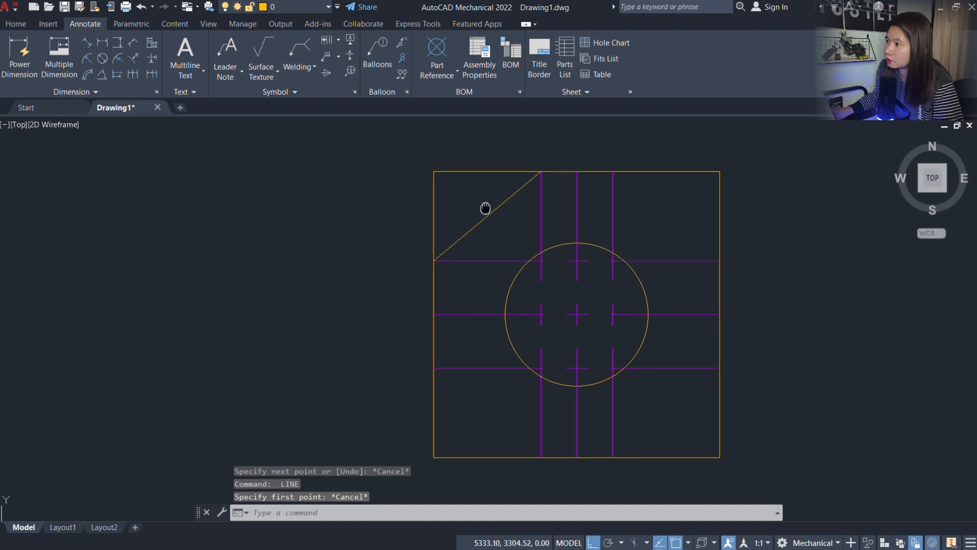
{"action": "type", "text": "tr"}
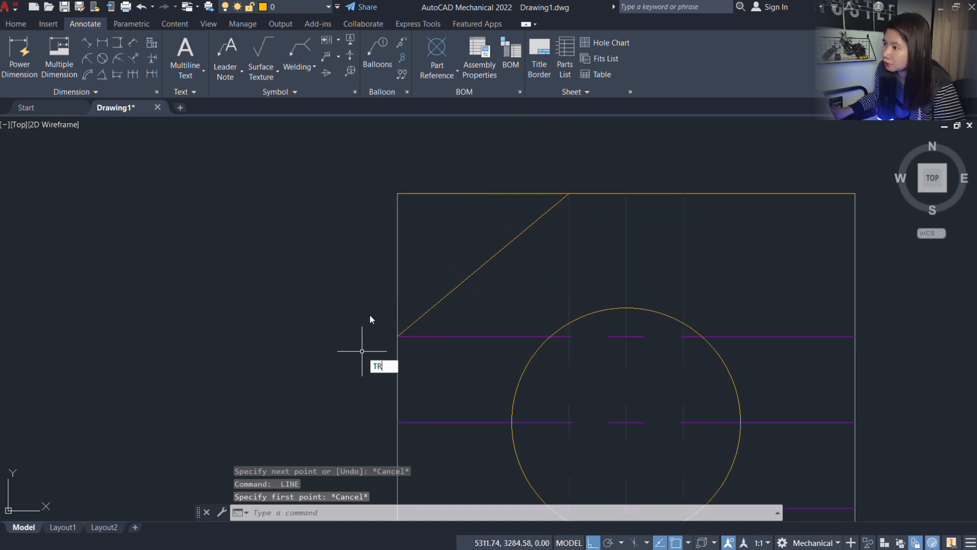
{"action": "key", "text": "Return"}
{"action": "left_click", "coordinate": [482, 213]}
{"action": "left_click", "coordinate": [446, 182]}
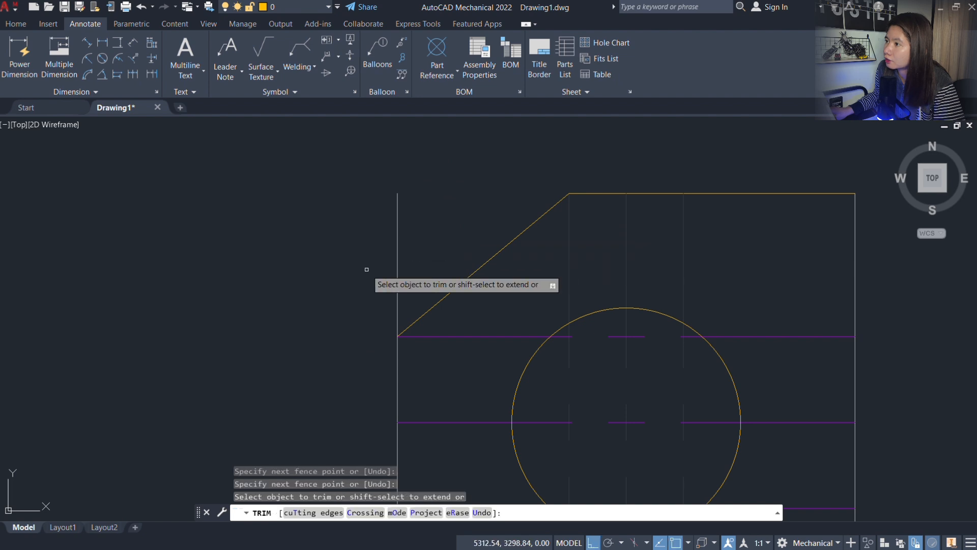
{"action": "left_click", "coordinate": [396, 264]}
{"action": "scroll", "coordinate": [572, 227], "scroll_direction": "down", "scroll_amount": 3}
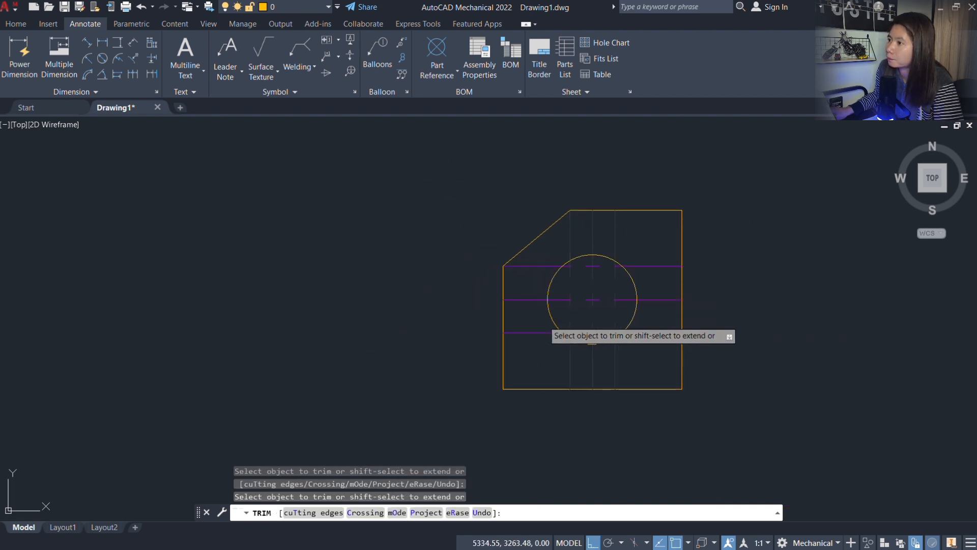
Step: Following the 2D-1.jpg reference, mirror the upper-left diagonal about the horizontal centerline, keeping the original
{"action": "scroll", "coordinate": [546, 323], "scroll_direction": "up", "scroll_amount": 2}
{"action": "key", "text": "Escape"}
{"action": "key", "text": "alt+Tab"}
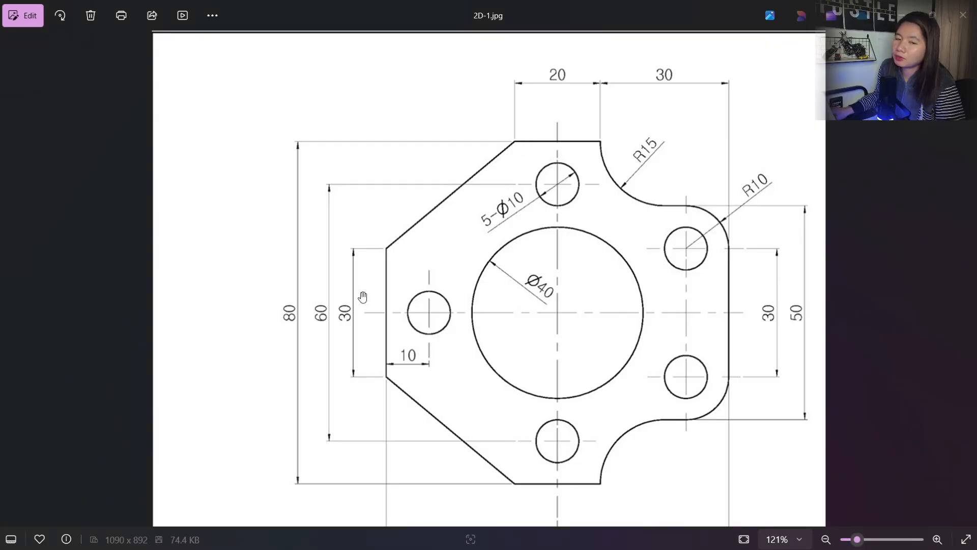
{"action": "key", "text": "alt+Tab"}
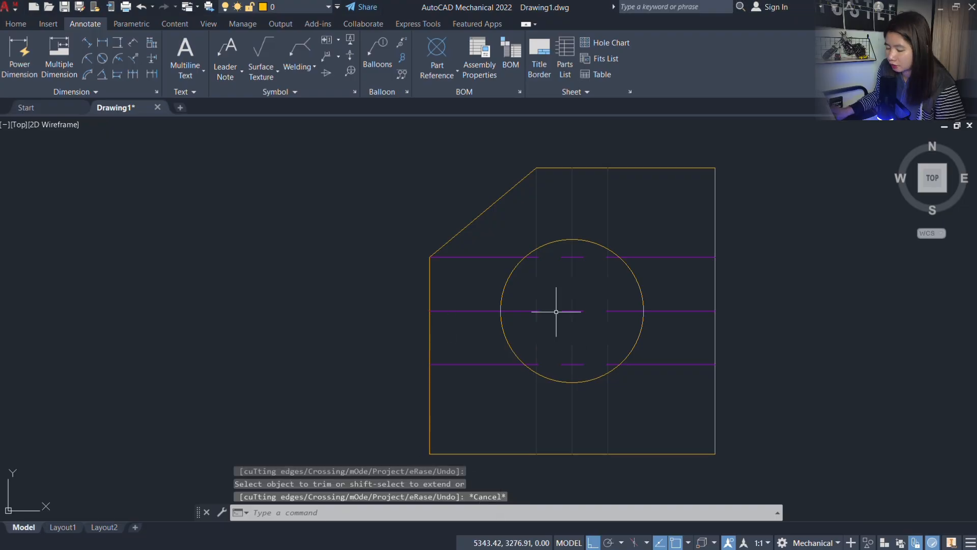
{"action": "type", "text": "MI"}
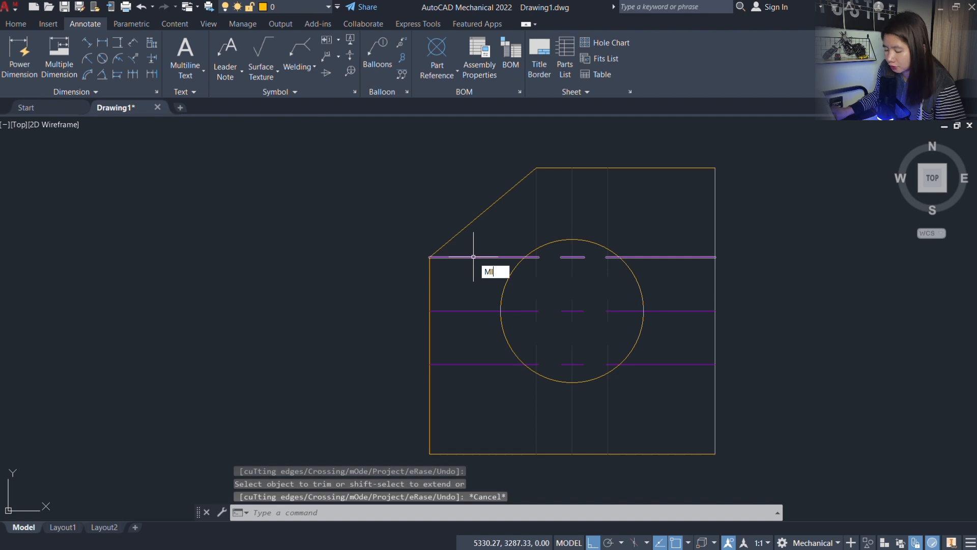
{"action": "key", "text": "Return"}
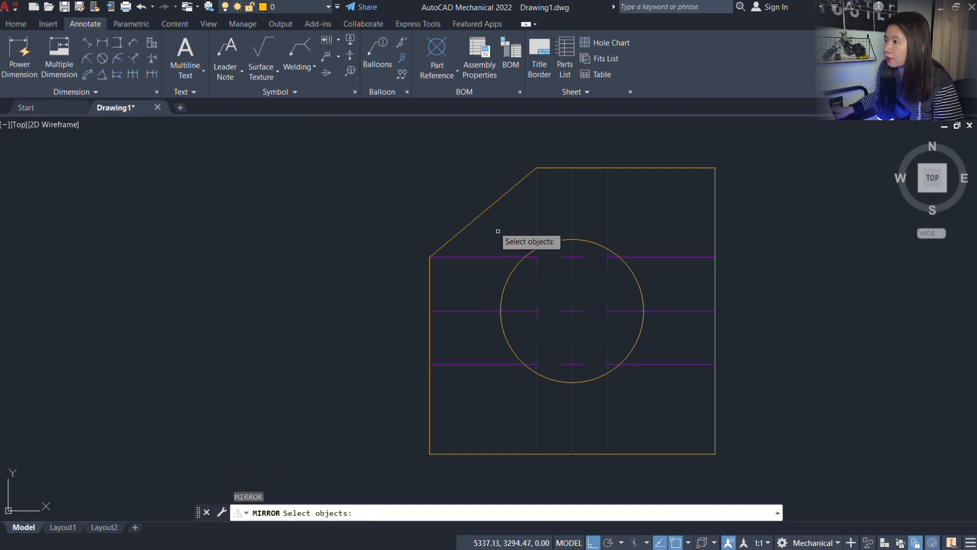
{"action": "left_click", "coordinate": [482, 215]}
{"action": "key", "text": "Return"}
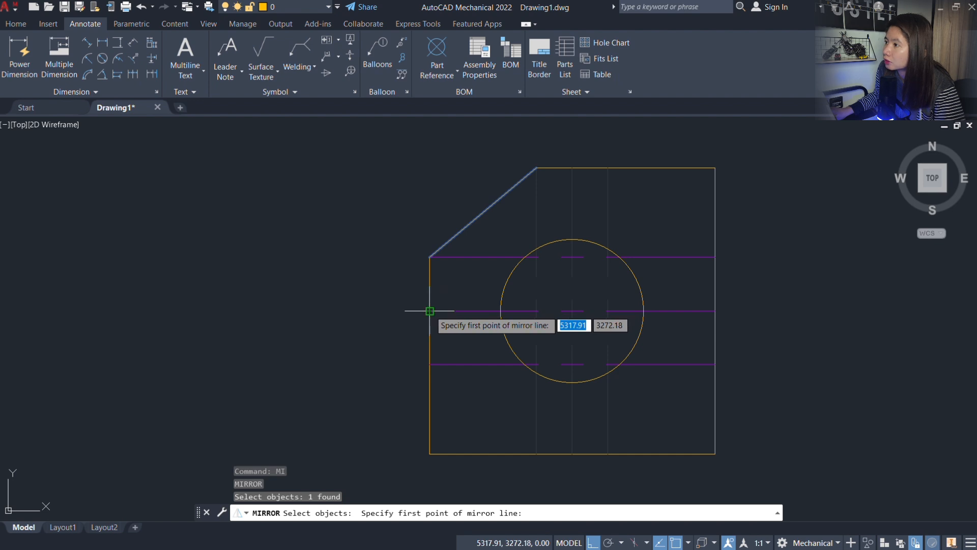
{"action": "left_click", "coordinate": [430, 310]}
{"action": "left_click", "coordinate": [316, 306]}
{"action": "key", "text": "Return"}
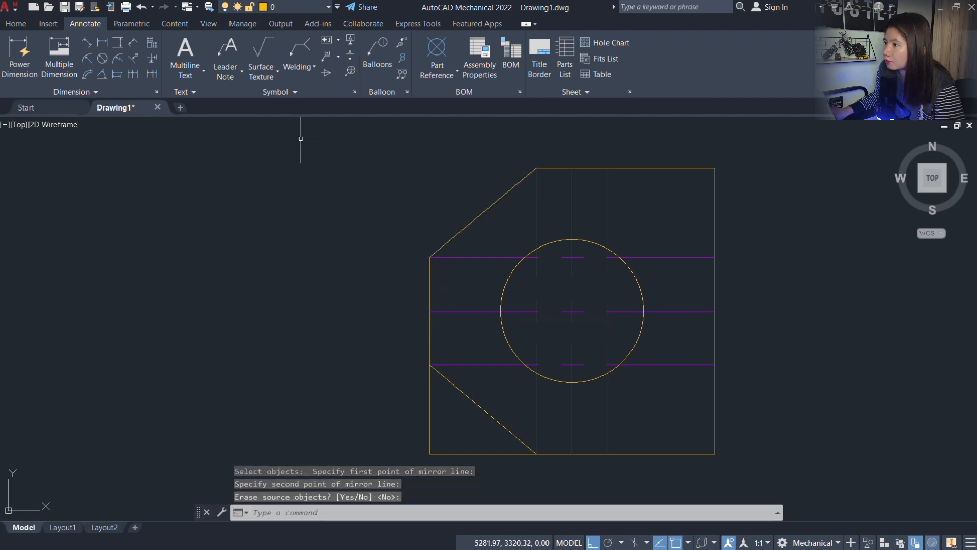
{"action": "key", "text": "Escape"}
Step: Trim away the square's lower-left corner outside the mirrored diagonal
{"action": "middle_click_drag", "start_coordinate": [552, 332], "coordinate": [562, 288]}
{"action": "type", "text": "tr"}
{"action": "key", "text": "Return"}
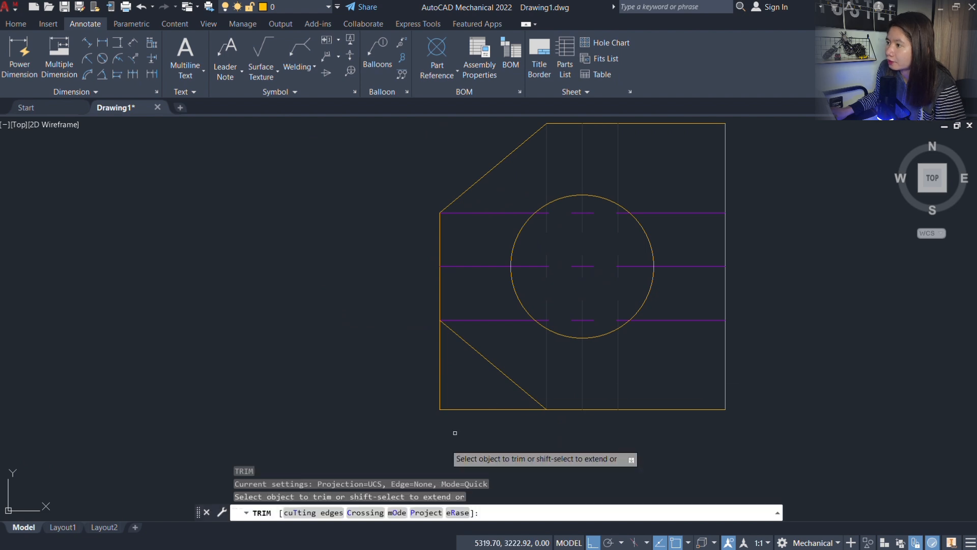
{"action": "left_click_drag", "start_coordinate": [479, 417], "coordinate": [464, 394]}
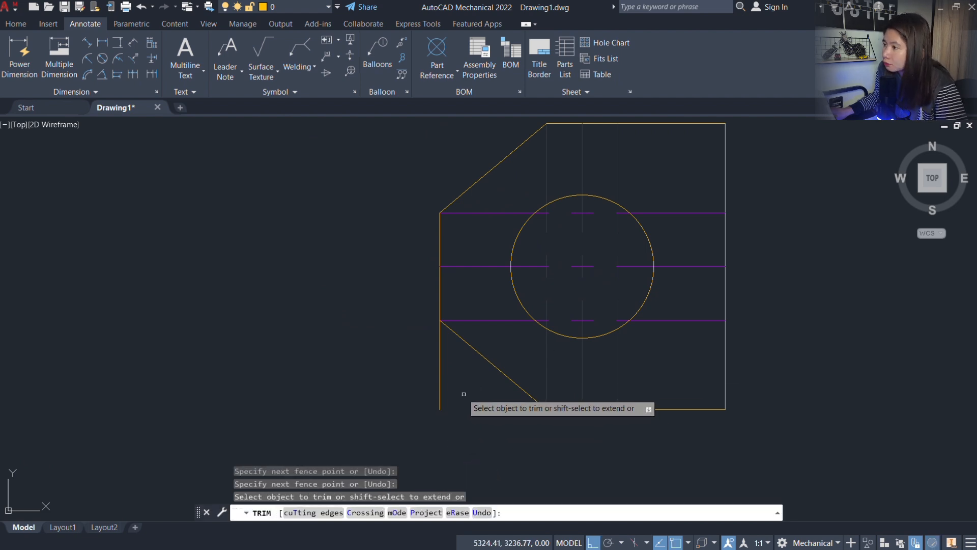
{"action": "left_click", "coordinate": [439, 379]}
{"action": "key", "text": "Escape"}
{"action": "middle_click_drag", "start_coordinate": [441, 247], "coordinate": [433, 255]}
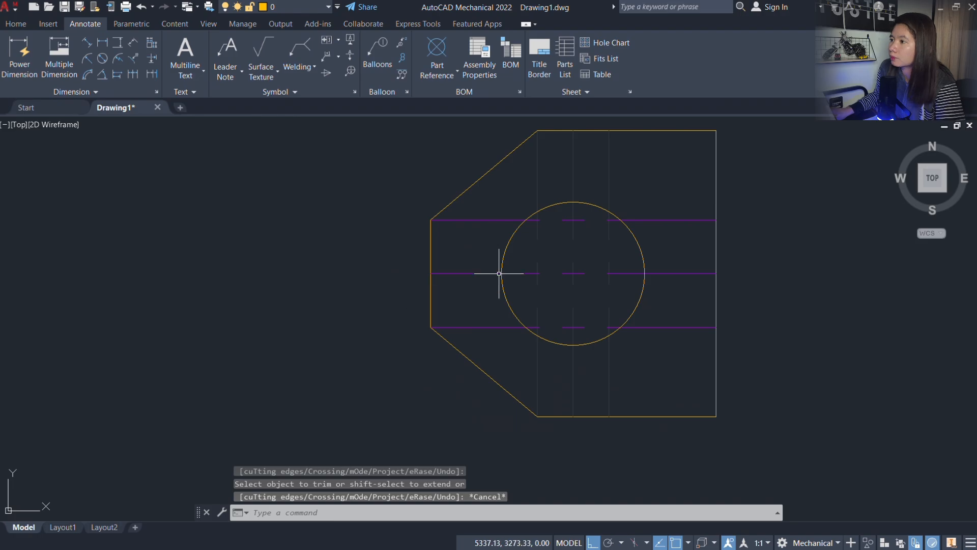
Step: Check the 2D-1.jpg reference and erase the two horizontal offset lines above and below the horizontal centerline
{"action": "key", "text": "alt+Tab"}
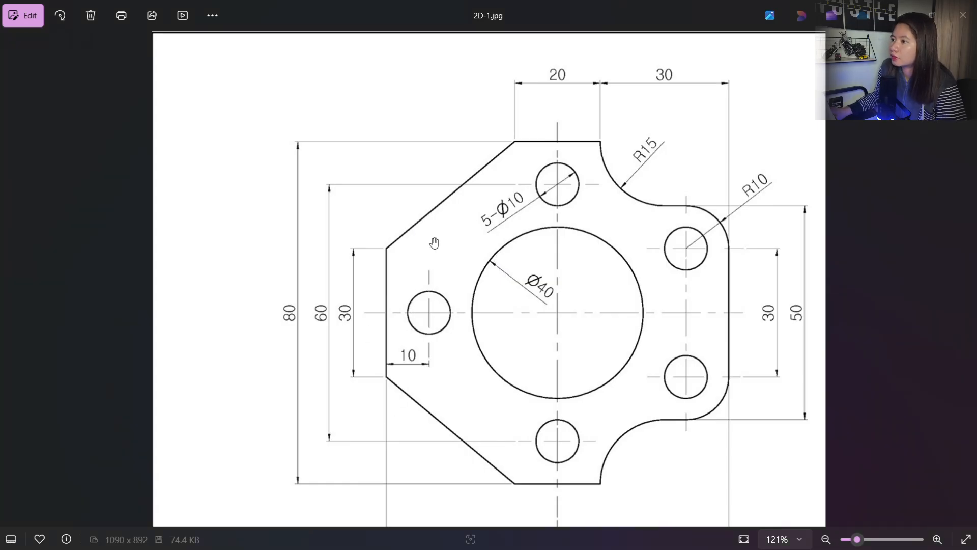
{"action": "key", "text": "alt+Tab"}
{"action": "scroll", "coordinate": [480, 227], "scroll_direction": "up", "scroll_amount": 3}
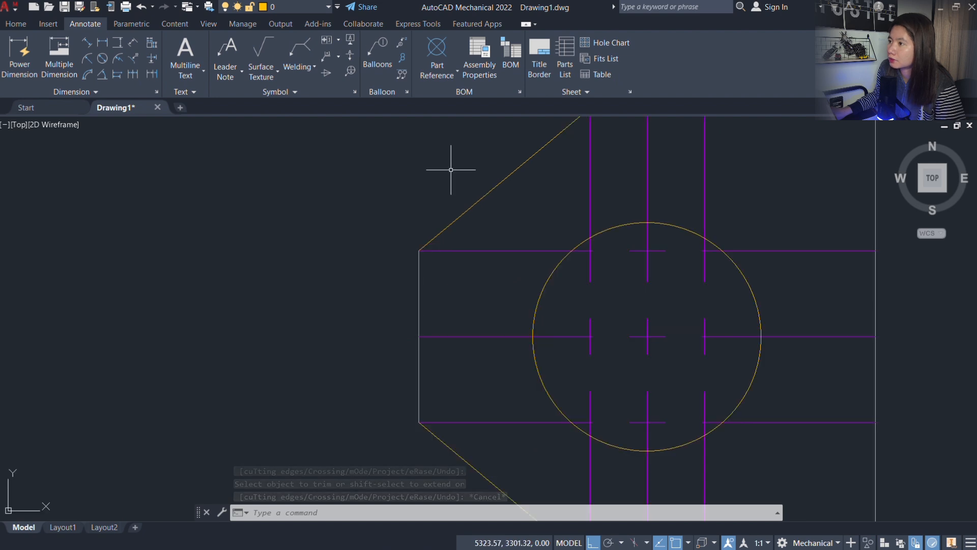
{"action": "left_click", "coordinate": [522, 257]}
{"action": "left_click", "coordinate": [512, 235]}
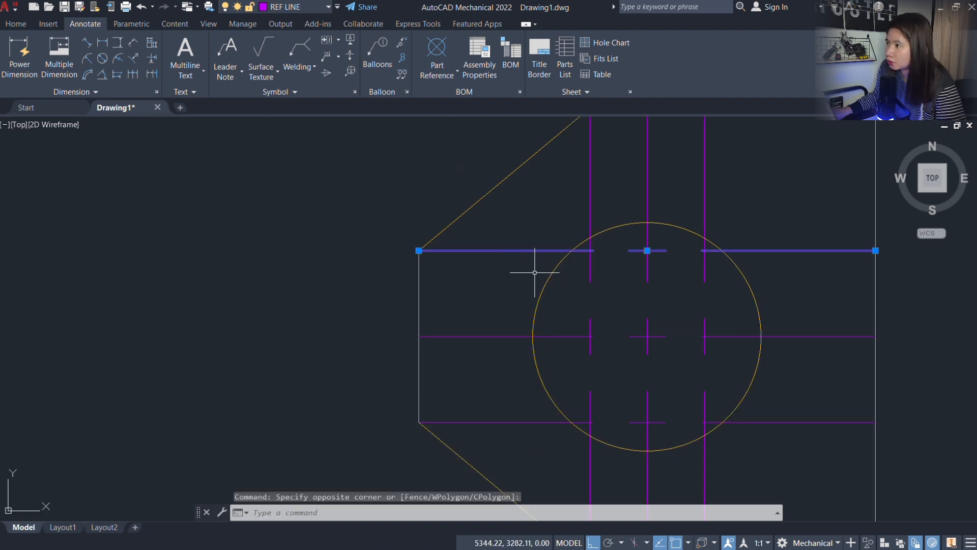
{"action": "type", "text": "e"}
{"action": "key", "text": "Return"}
{"action": "left_click", "coordinate": [521, 434]}
{"action": "left_click", "coordinate": [504, 409]}
{"action": "type", "text": "e"}
{"action": "key", "text": "Return"}
Step: Draw a short vertical marker line upward from the top edge at the right vertical offset line's end
{"action": "mouse_move", "coordinate": [660, 223]}
{"action": "middle_mouse_down"}
{"action": "mouse_move", "coordinate": [611, 248]}
{"action": "mouse_move", "coordinate": [588, 296]}
{"action": "middle_mouse_up"}
{"action": "scroll", "coordinate": [642, 211], "scroll_direction": "up", "scroll_amount": 2}
{"action": "middle_click_drag", "start_coordinate": [678, 192], "coordinate": [560, 226]}
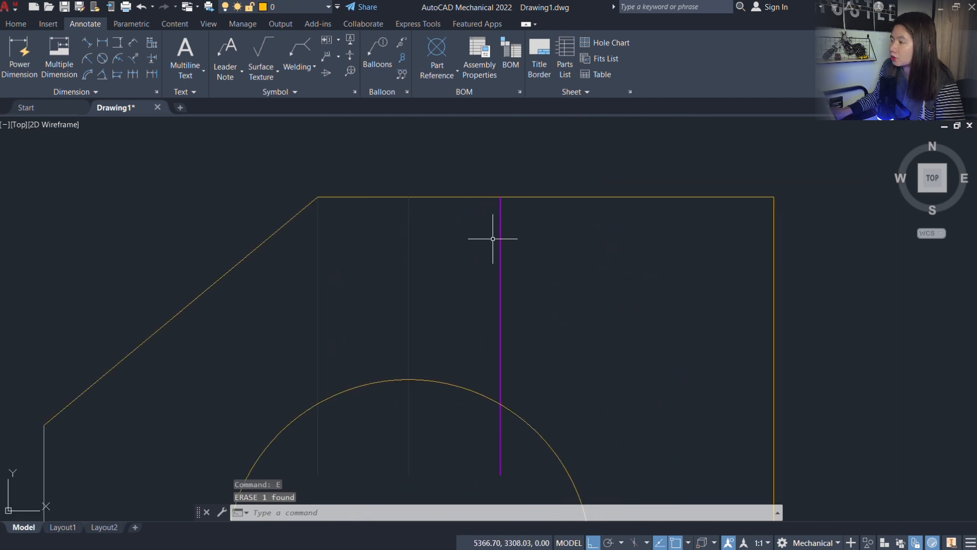
{"action": "type", "text": "l"}
{"action": "key", "text": "Return"}
{"action": "left_click", "coordinate": [500, 197]}
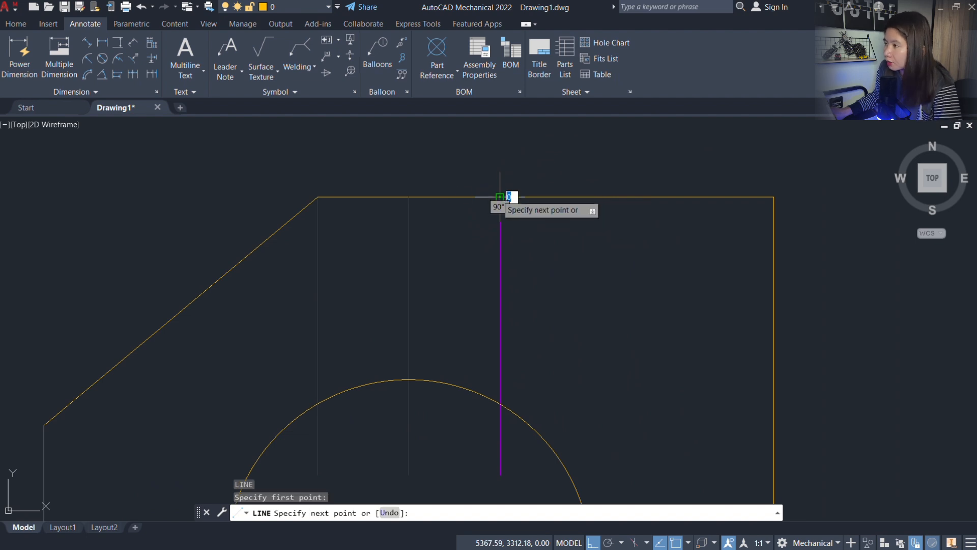
{"action": "left_click", "coordinate": [500, 162]}
{"action": "key", "text": "Return"}
{"action": "middle_click_drag", "start_coordinate": [554, 278], "coordinate": [566, 255]}
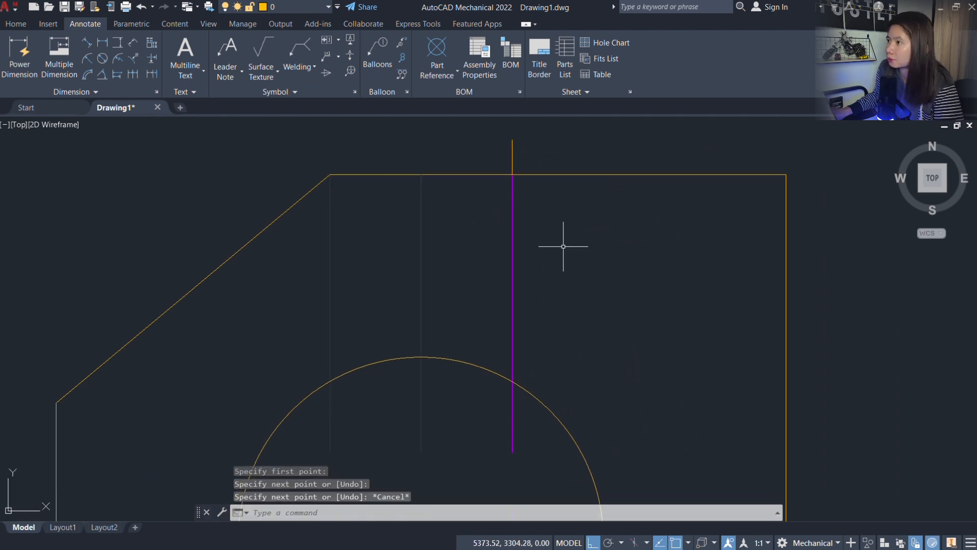
Step: Erase the two vertical offset lines on both sides of the vertical centerline
{"action": "type", "text": "e"}
{"action": "key", "text": "Return"}
{"action": "left_click", "coordinate": [577, 270]}
{"action": "left_click", "coordinate": [476, 266]}
{"action": "key", "text": "Return"}
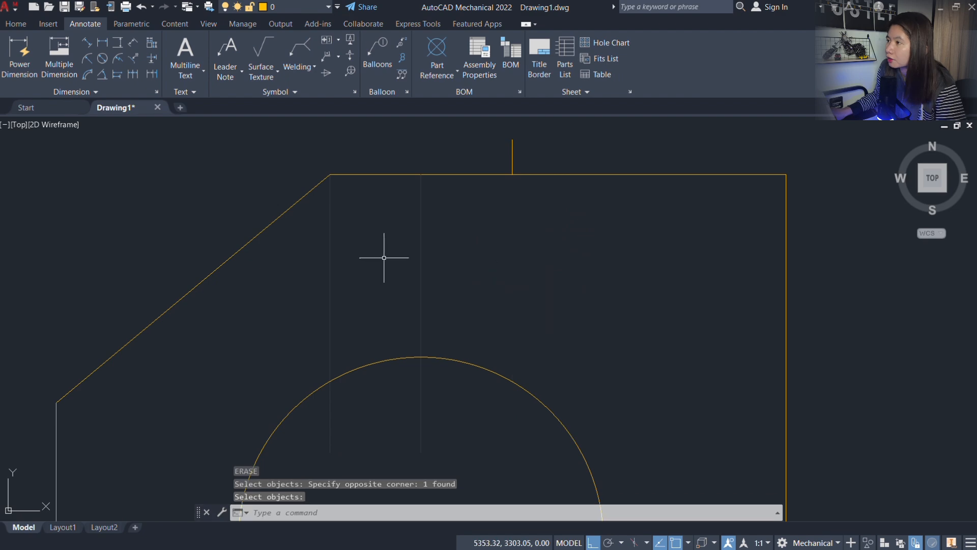
{"action": "key", "text": "Return"}
{"action": "left_click", "coordinate": [355, 249]}
{"action": "left_click", "coordinate": [317, 272]}
{"action": "key", "text": "Return"}
{"action": "scroll", "coordinate": [557, 209], "scroll_direction": "down", "scroll_amount": 6}
{"action": "key", "text": "Escape"}
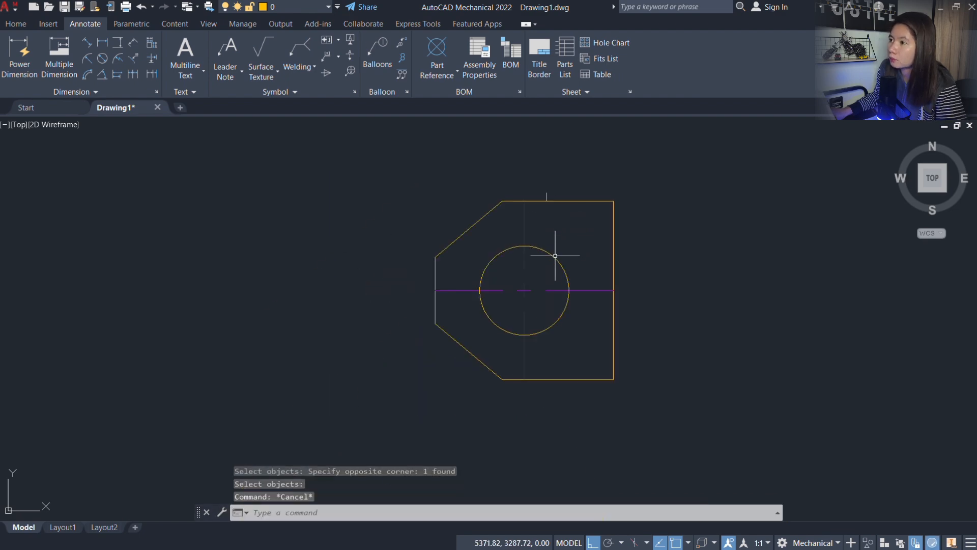
Step: Check the left hole's position in the 2D-1.jpg reference and offset the plate's left edge 10 mm inward
{"action": "middle_click_drag", "start_coordinate": [577, 247], "coordinate": [541, 251]}
{"action": "key", "text": "alt+Tab"}
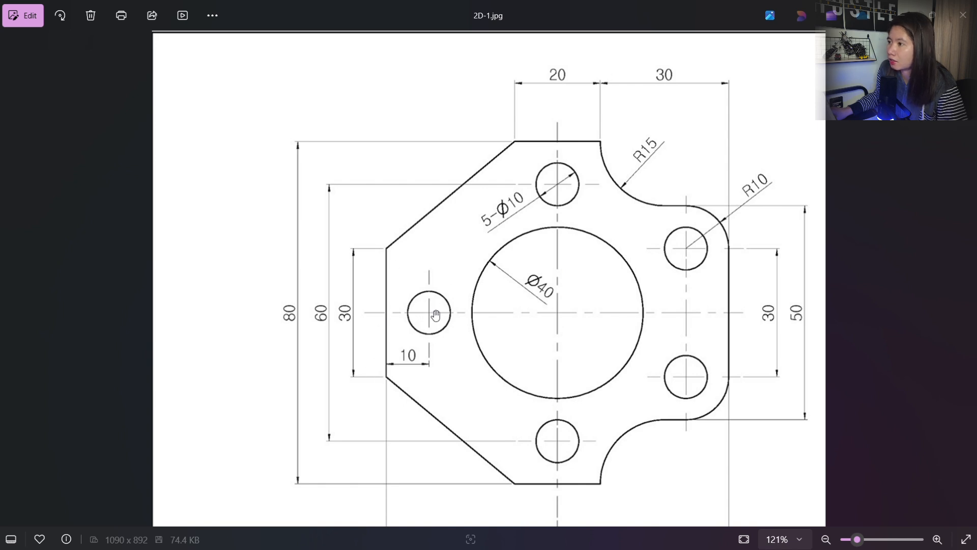
{"action": "key", "text": "alt+Tab"}
{"action": "scroll", "coordinate": [393, 251], "scroll_direction": "up", "scroll_amount": 5}
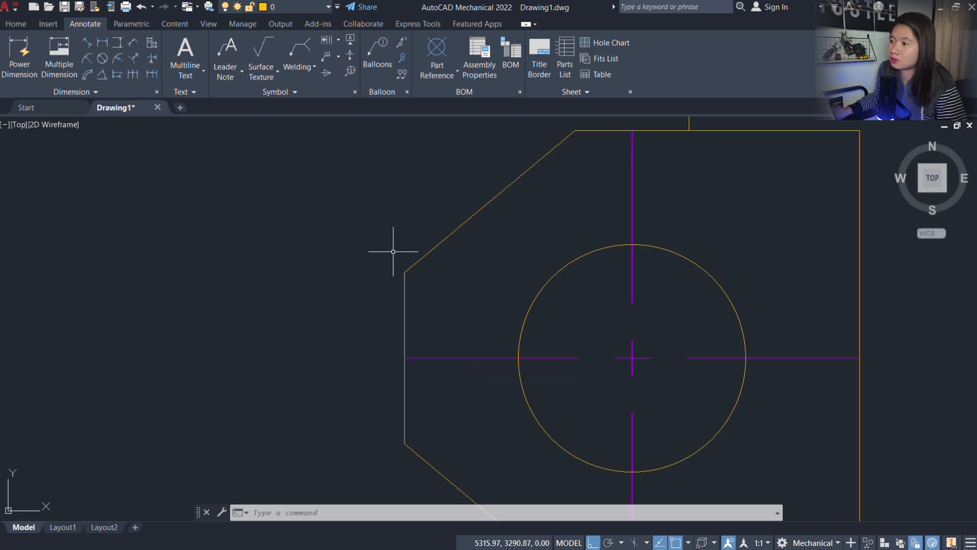
{"action": "middle_click_drag", "start_coordinate": [450, 270], "coordinate": [342, 205]}
{"action": "type", "text": "O"}
{"action": "key", "text": "Return"}
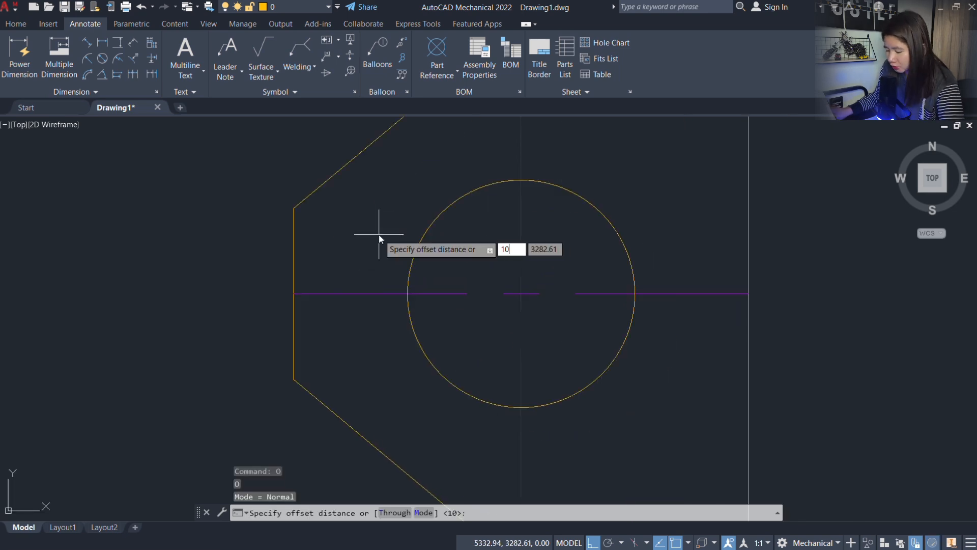
{"action": "type", "text": "10"}
{"action": "key", "text": "Return"}
{"action": "left_click", "coordinate": [294, 255]}
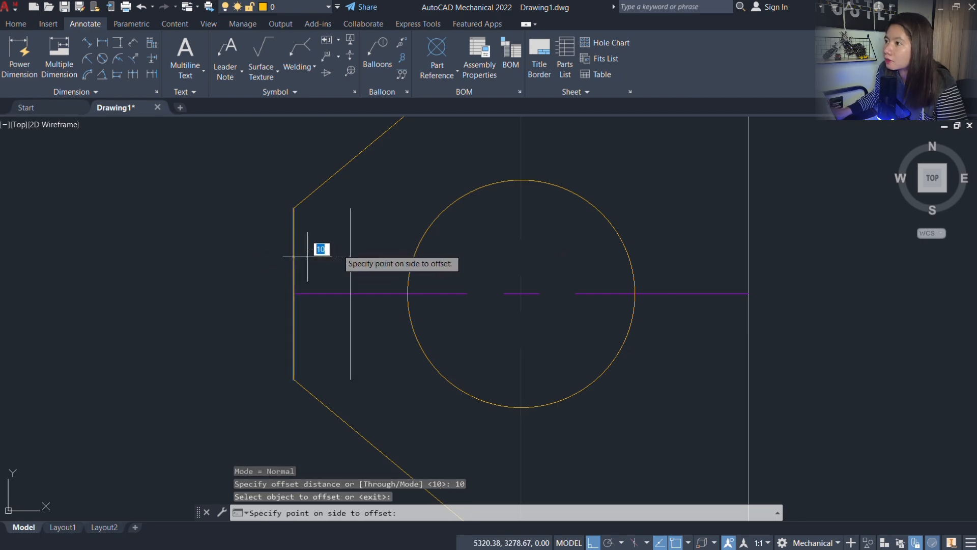
{"action": "left_click", "coordinate": [346, 260]}
Step: Examine the left hole and the small-hole diameter callout in the 2D-1.jpg reference
{"action": "key", "text": "alt+Tab"}
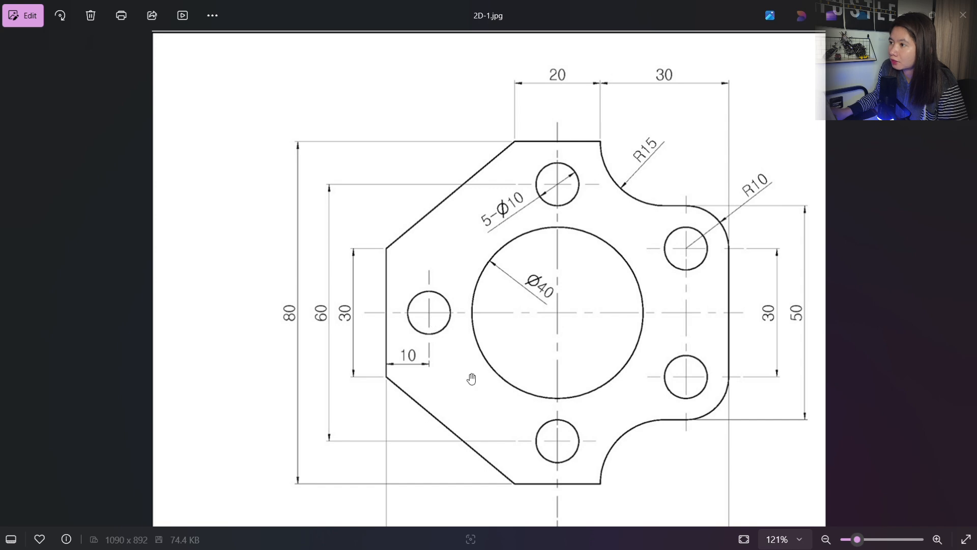
{"action": "scroll", "coordinate": [476, 311], "scroll_direction": "up", "scroll_amount": 5}
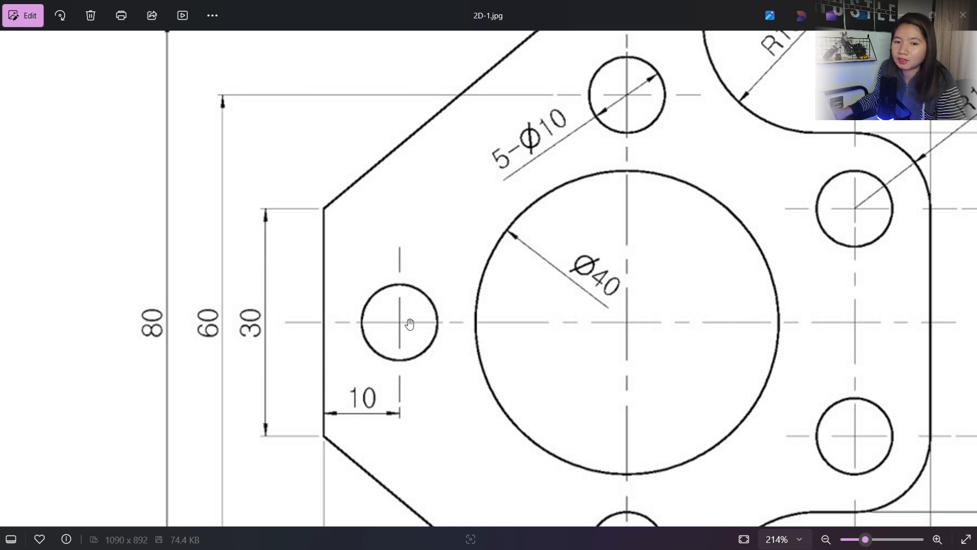
{"action": "scroll", "coordinate": [410, 324], "scroll_direction": "down", "scroll_amount": 3}
{"action": "scroll", "coordinate": [473, 214], "scroll_direction": "down", "scroll_amount": 1}
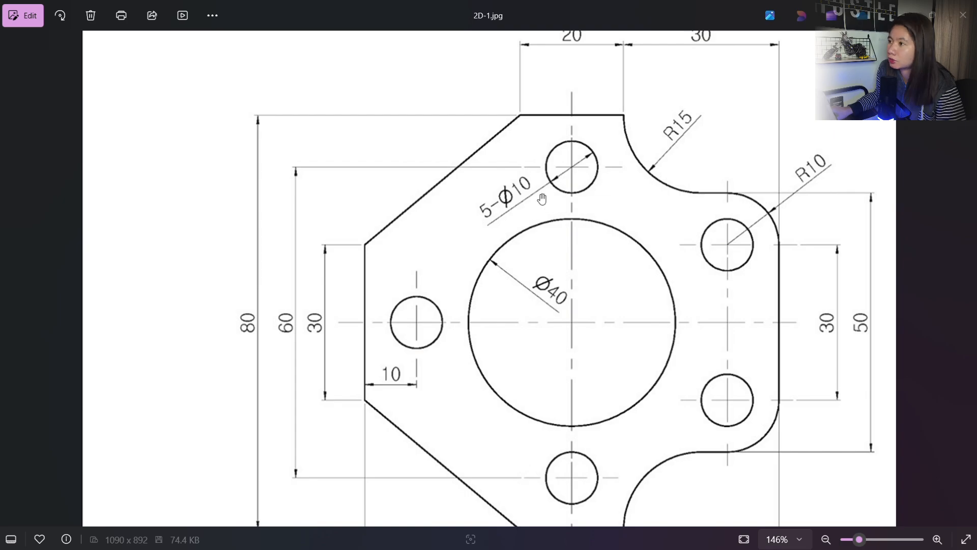
{"action": "key", "text": "alt+Tab"}
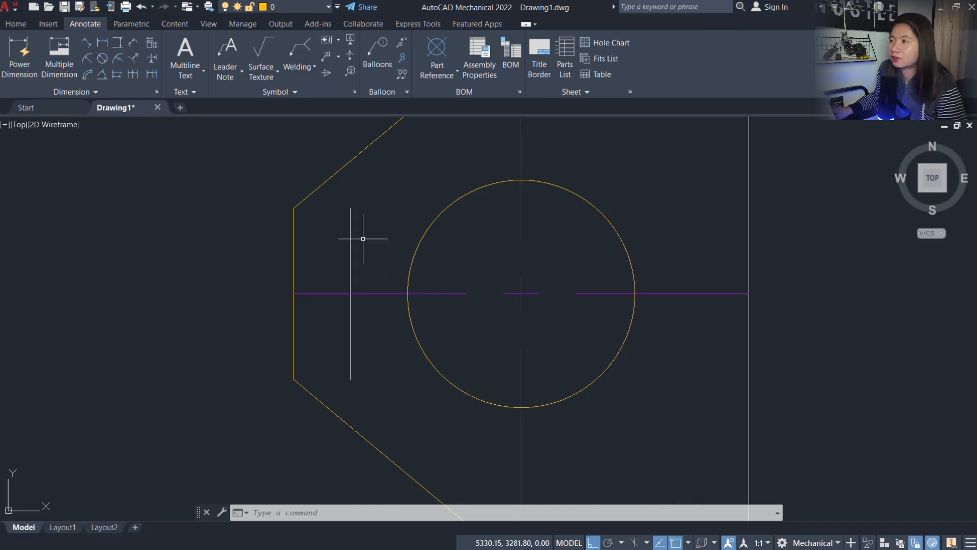
{"action": "type", "text": "c"}
{"action": "key", "text": "Return"}
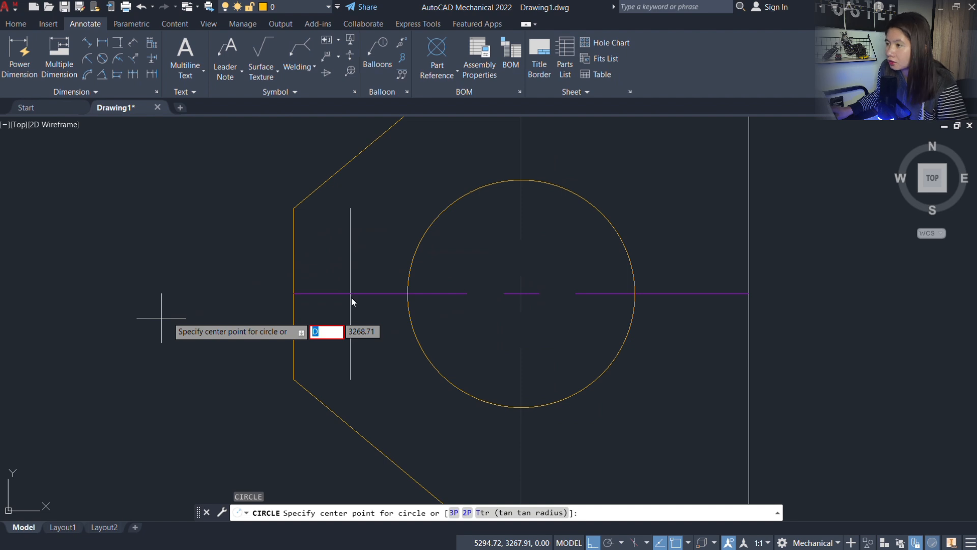
{"action": "key", "text": "Escape"}
Step: Draw a 10 mm diameter circle where the left edge's offset line crosses the horizontal centerline
{"action": "type", "text": "c"}
{"action": "key", "text": "Return"}
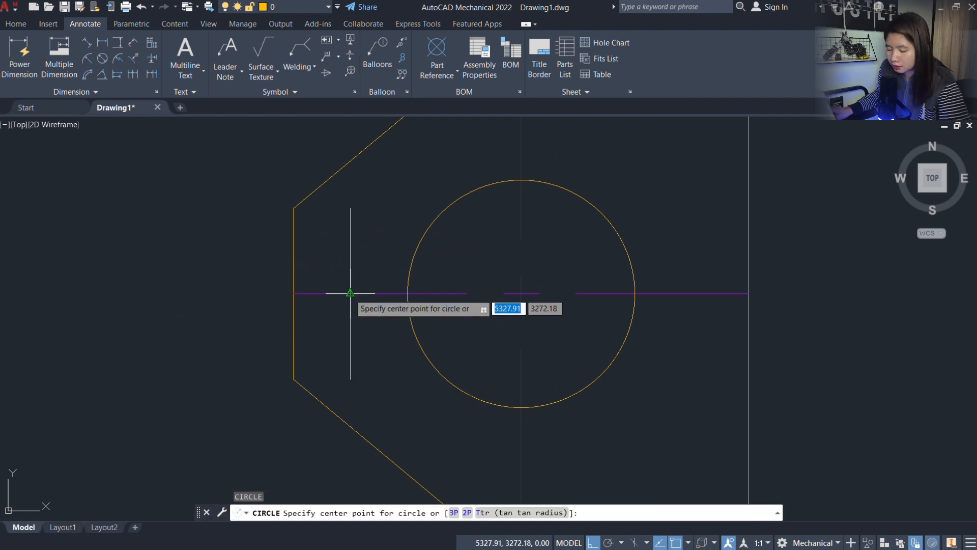
{"action": "left_click", "coordinate": [350, 294]}
{"action": "type", "text": "D"}
{"action": "key", "text": "Return"}
{"action": "type", "text": "10"}
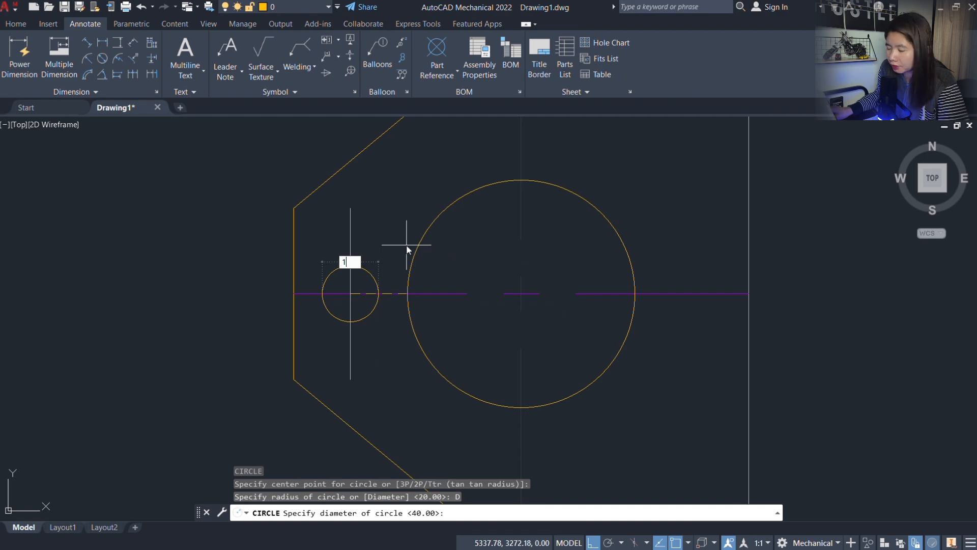
{"action": "key", "text": "Return"}
Step: Examine the vertical spacing of the upper and lower small holes in the 2D-1.jpg reference
{"action": "key", "text": "alt+Tab"}
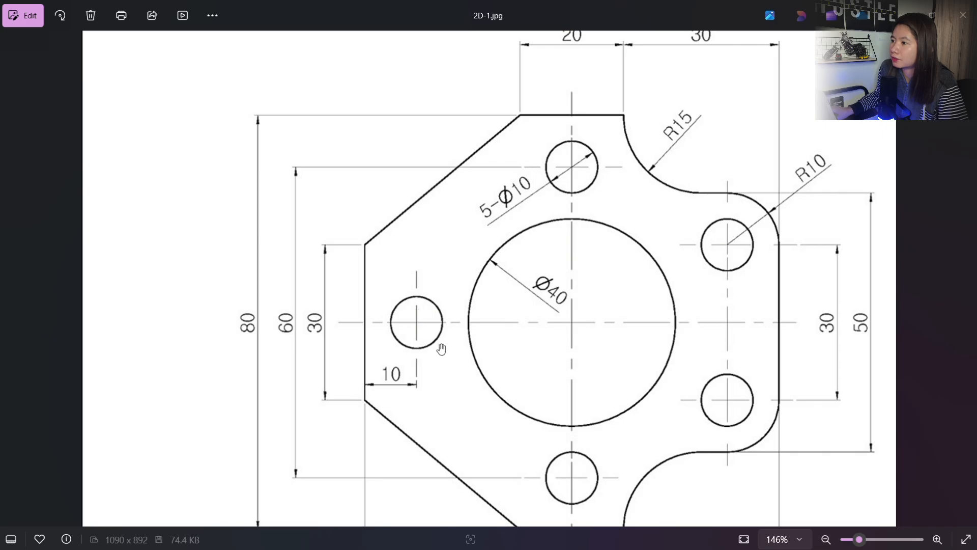
{"action": "key", "text": "alt+Tab"}
{"action": "key", "text": "alt+Tab"}
{"action": "scroll", "coordinate": [590, 185], "scroll_direction": "down", "scroll_amount": 1}
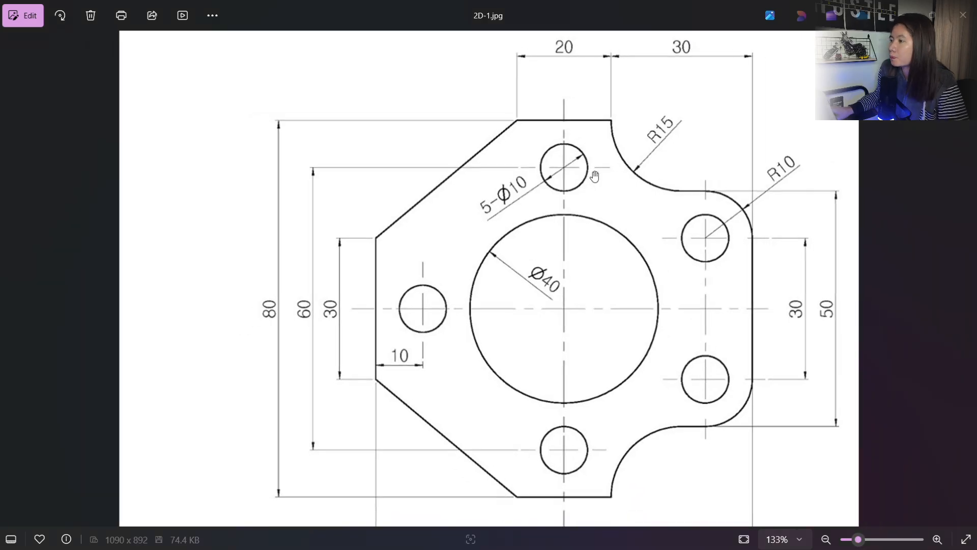
{"action": "scroll", "coordinate": [595, 176], "scroll_direction": "down", "scroll_amount": 1}
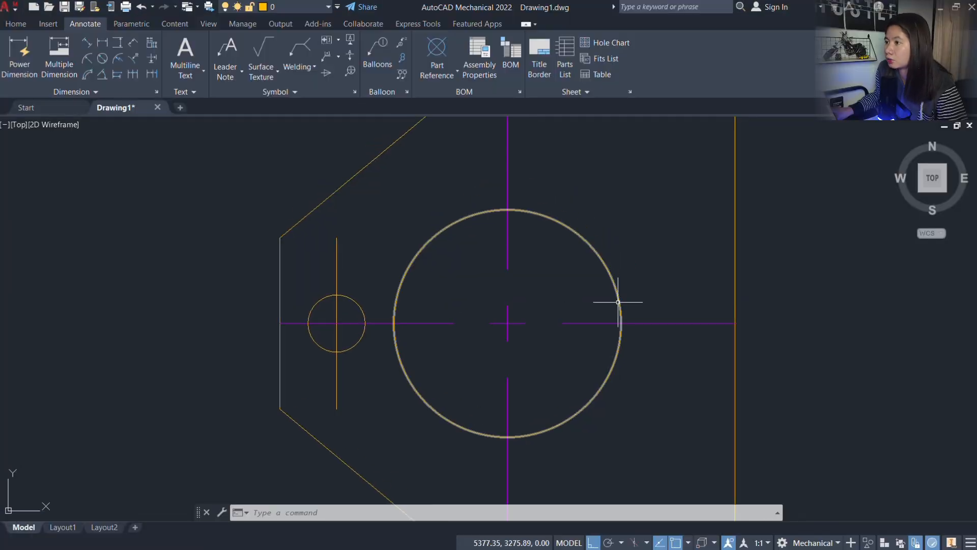
Step: Offset the plate's horizontal centerline 30 mm upward and 30 mm downward
{"action": "type", "text": "o"}
{"action": "key", "text": "Return"}
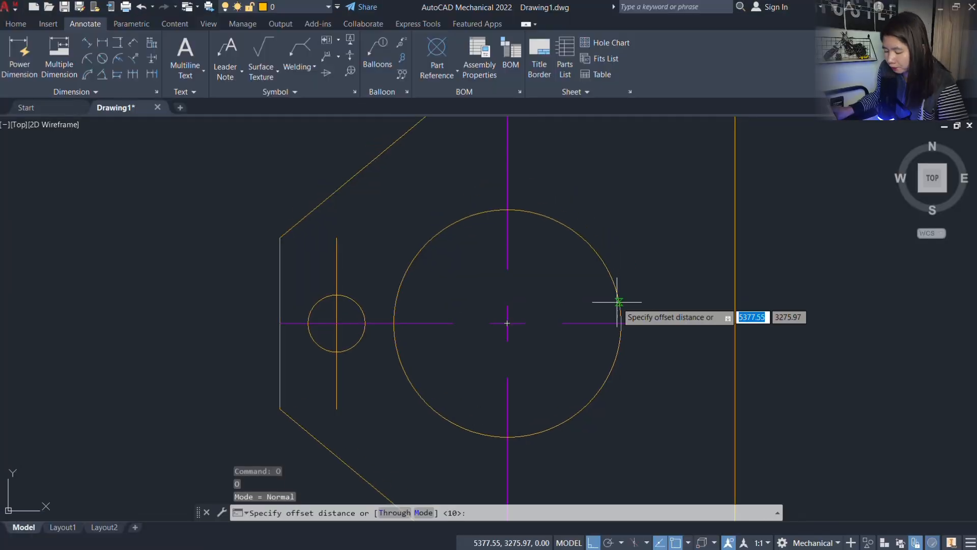
{"action": "type", "text": "30"}
{"action": "key", "text": "Return"}
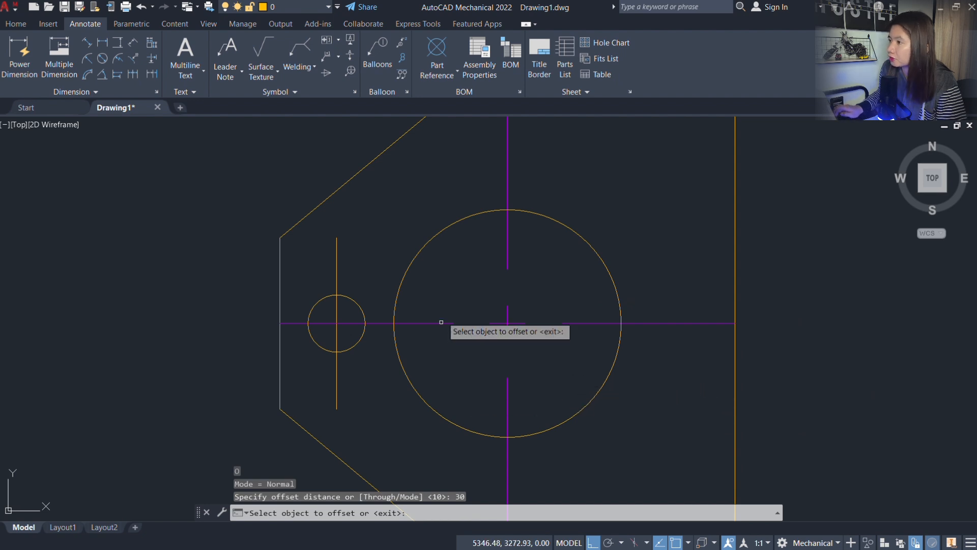
{"action": "left_click", "coordinate": [418, 322]}
{"action": "left_click", "coordinate": [418, 204]}
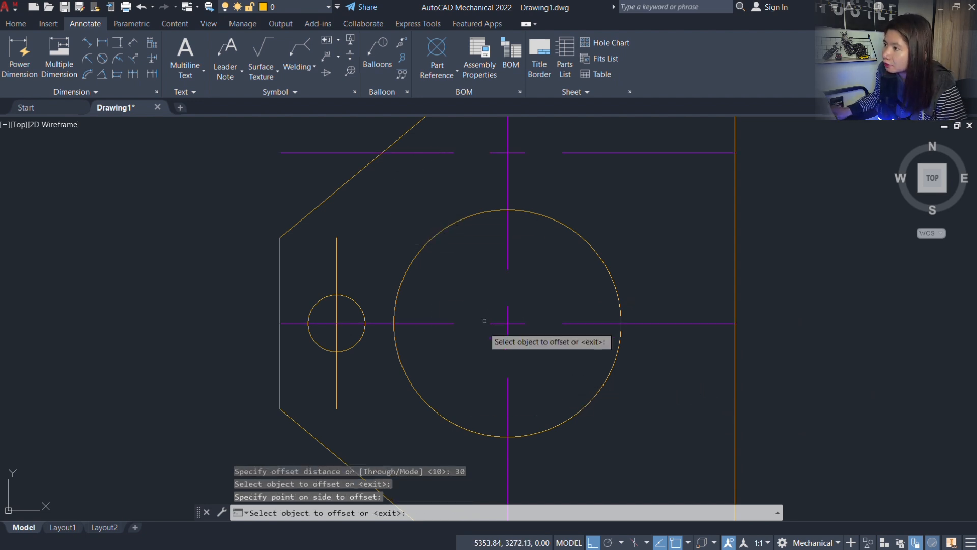
{"action": "left_click", "coordinate": [451, 323]}
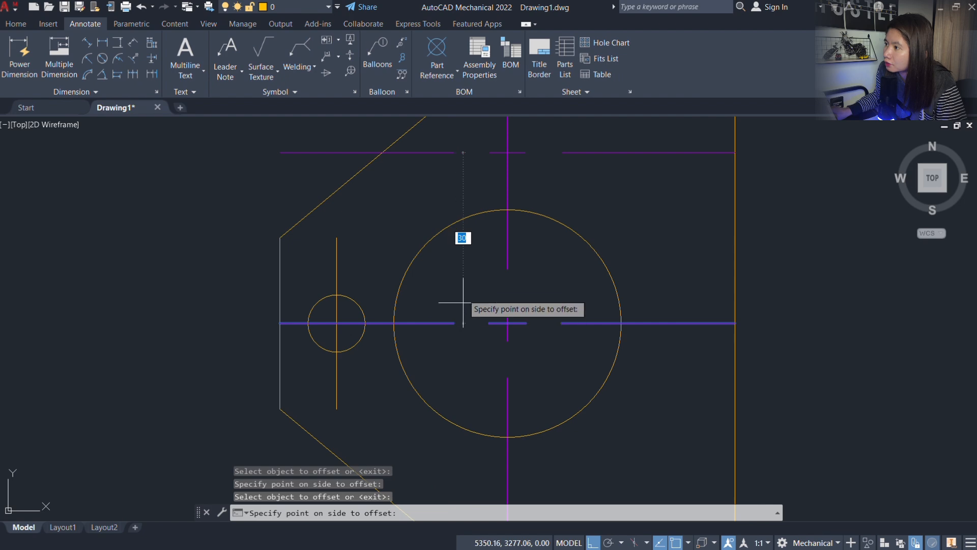
{"action": "left_click", "coordinate": [465, 366]}
{"action": "scroll", "coordinate": [615, 311], "scroll_direction": "down", "scroll_amount": 4}
{"action": "key", "text": "Escape"}
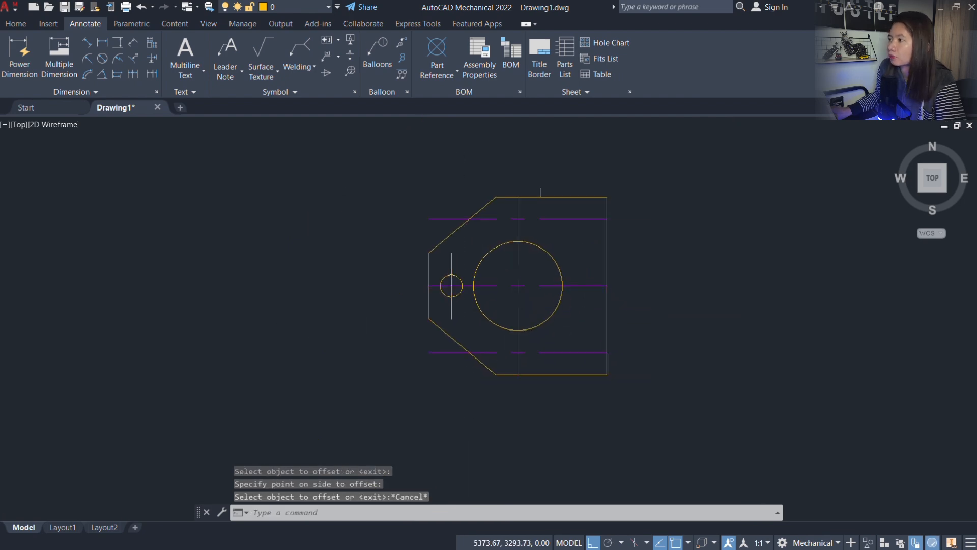
Step: Copy the left 10 mm hole from its center to where the upper offset line crosses the vertical centerline
{"action": "key", "text": "alt+Tab"}
{"action": "key", "text": "alt+Tab"}
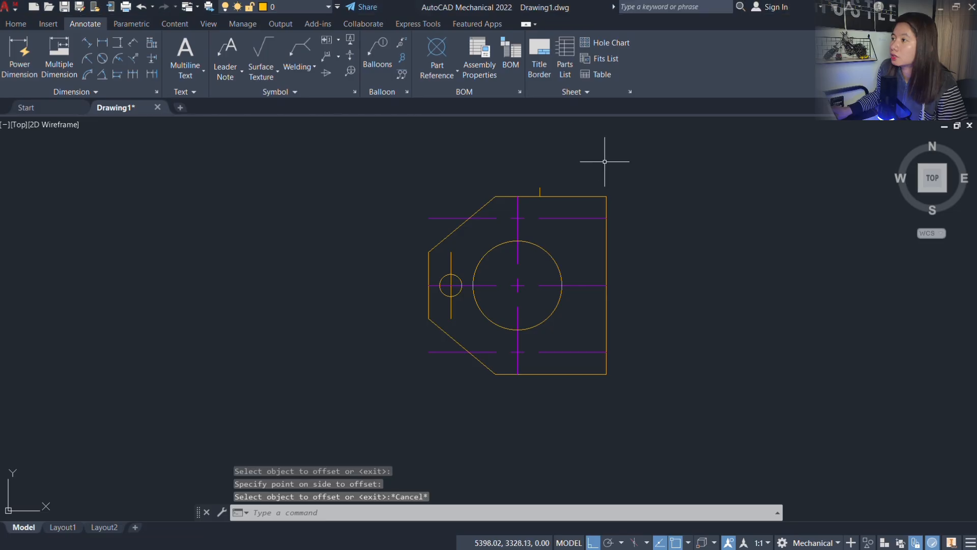
{"action": "scroll", "coordinate": [529, 199], "scroll_direction": "up", "scroll_amount": 6}
{"action": "middle_click_drag", "start_coordinate": [523, 188], "coordinate": [516, 318]}
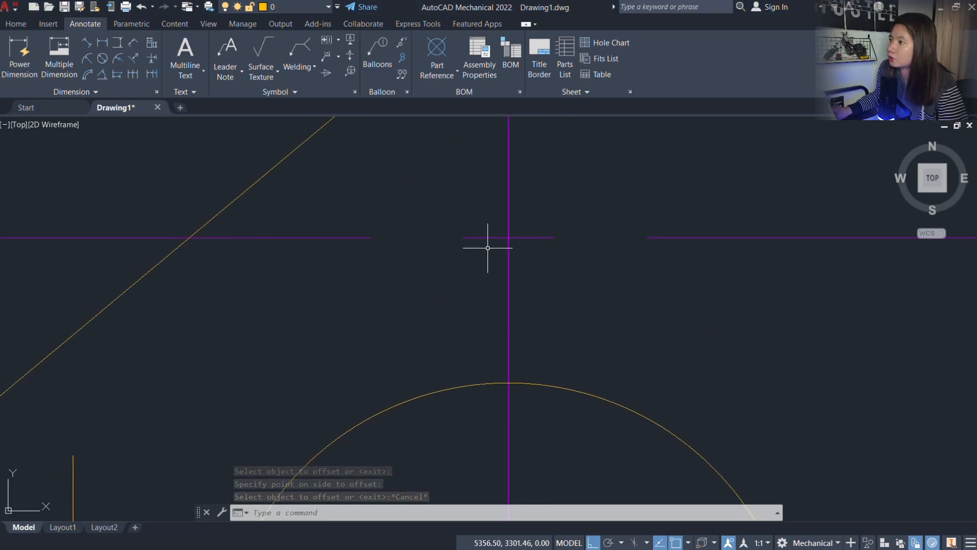
{"action": "scroll", "coordinate": [564, 276], "scroll_direction": "down", "scroll_amount": 4}
{"action": "middle_click_drag", "start_coordinate": [465, 403], "coordinate": [486, 303]}
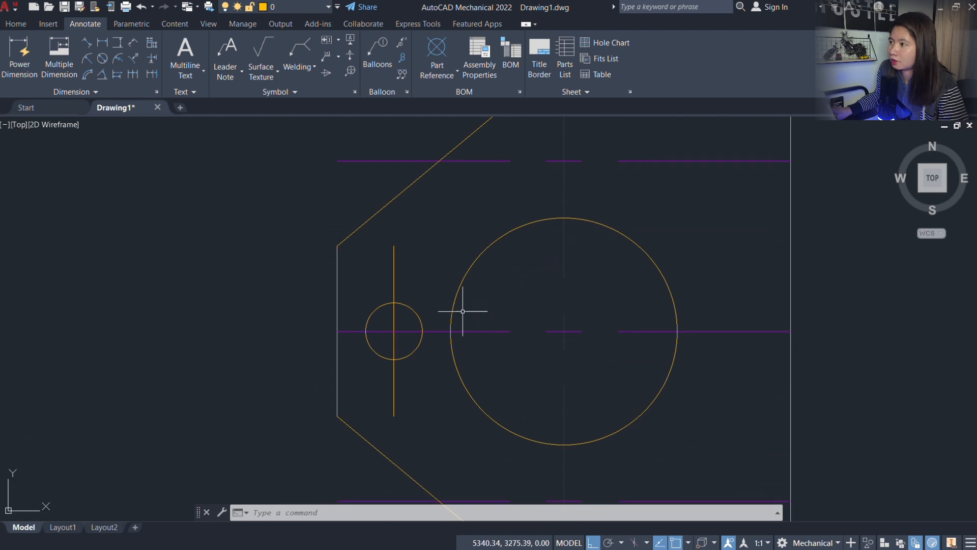
{"action": "type", "text": "co"}
{"action": "key", "text": "Return"}
{"action": "left_click", "coordinate": [422, 328]}
{"action": "key", "text": "Return"}
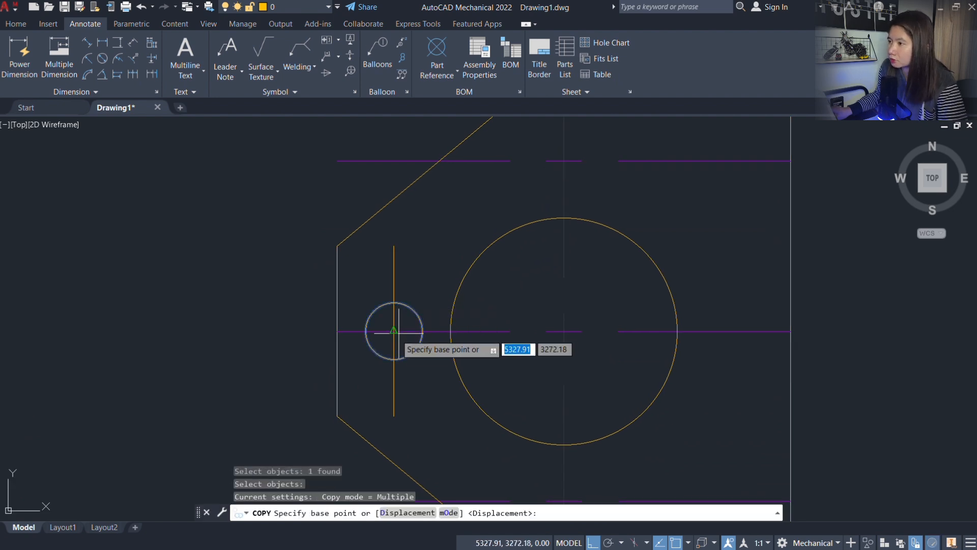
{"action": "left_click", "coordinate": [394, 331]}
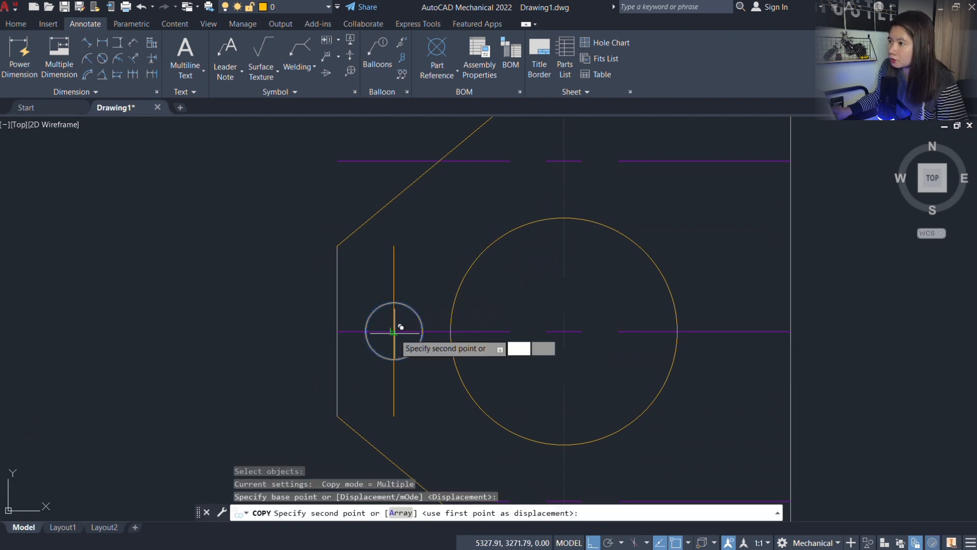
{"action": "left_click", "coordinate": [564, 159]}
Step: Place another copy of the 10 mm hole where the lower offset line crosses the vertical centerline, and finish copying
{"action": "middle_click_drag", "start_coordinate": [644, 398], "coordinate": [649, 224]}
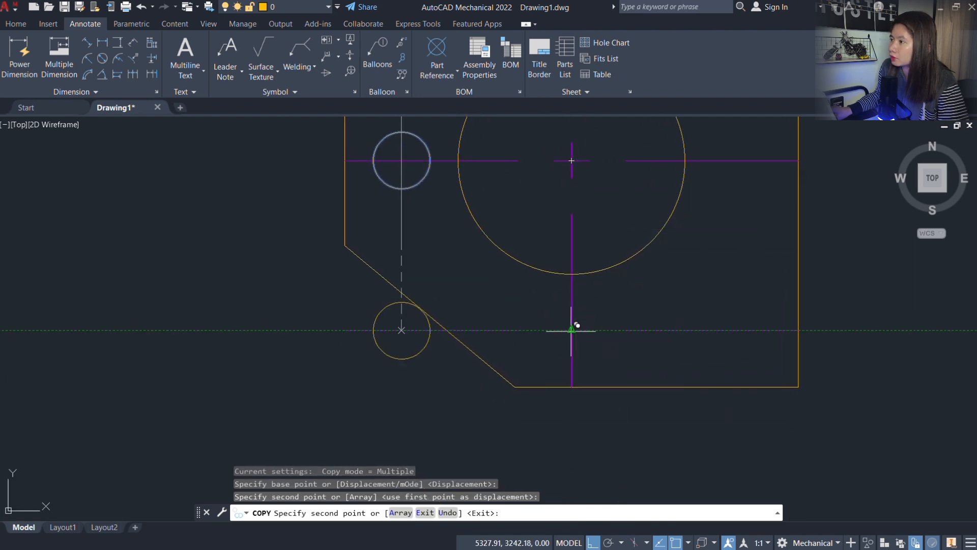
{"action": "left_click", "coordinate": [569, 327]}
{"action": "scroll", "coordinate": [689, 290], "scroll_direction": "down", "scroll_amount": 4}
{"action": "key", "text": "Escape"}
Step: Compare the holes with the 2D-1.jpg reference and erase the horizontal offset line through the lower hole
{"action": "key", "text": "alt+Tab"}
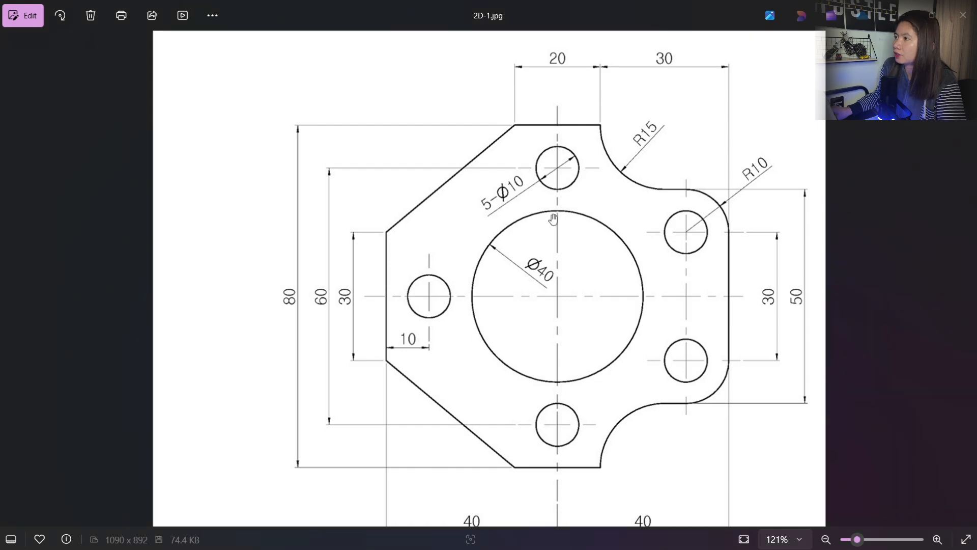
{"action": "key", "text": "alt+Tab"}
{"action": "scroll", "coordinate": [702, 300], "scroll_direction": "up", "scroll_amount": 4}
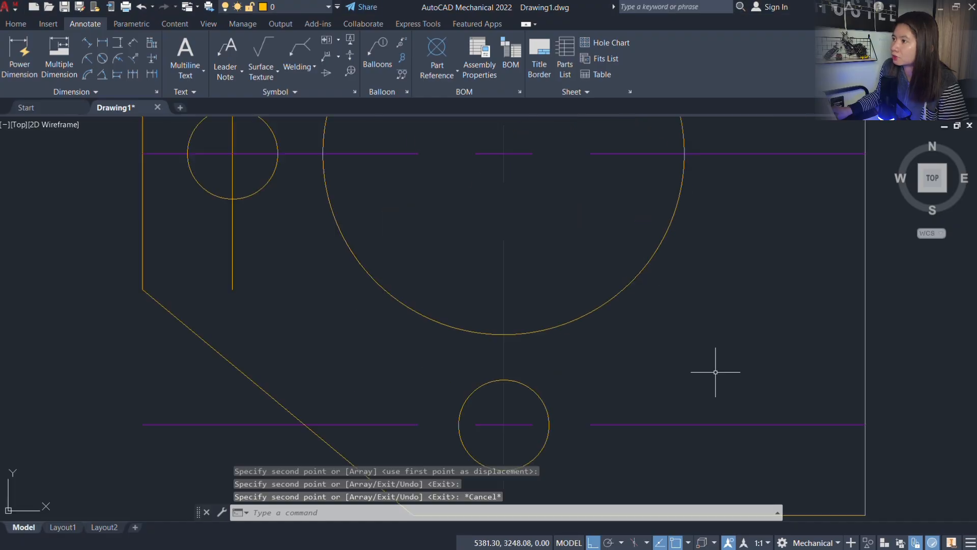
{"action": "middle_click_drag", "start_coordinate": [740, 339], "coordinate": [673, 238]}
{"action": "left_click", "coordinate": [671, 381]}
{"action": "left_click", "coordinate": [622, 284]}
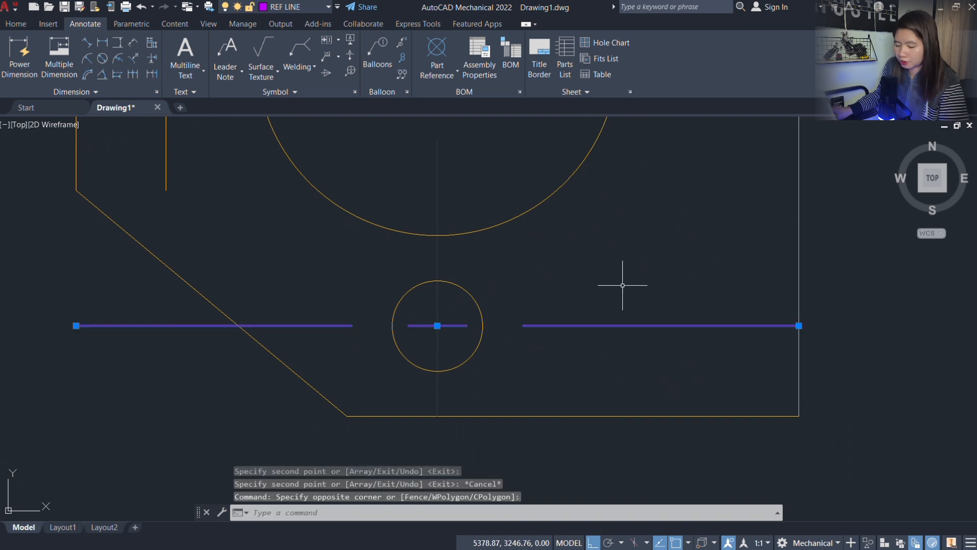
{"action": "type", "text": "e"}
{"action": "key", "text": "Return"}
Step: Erase the horizontal offset line through the upper hole
{"action": "scroll", "coordinate": [636, 248], "scroll_direction": "down", "scroll_amount": 1}
{"action": "middle_click_drag", "start_coordinate": [598, 274], "coordinate": [609, 469]}
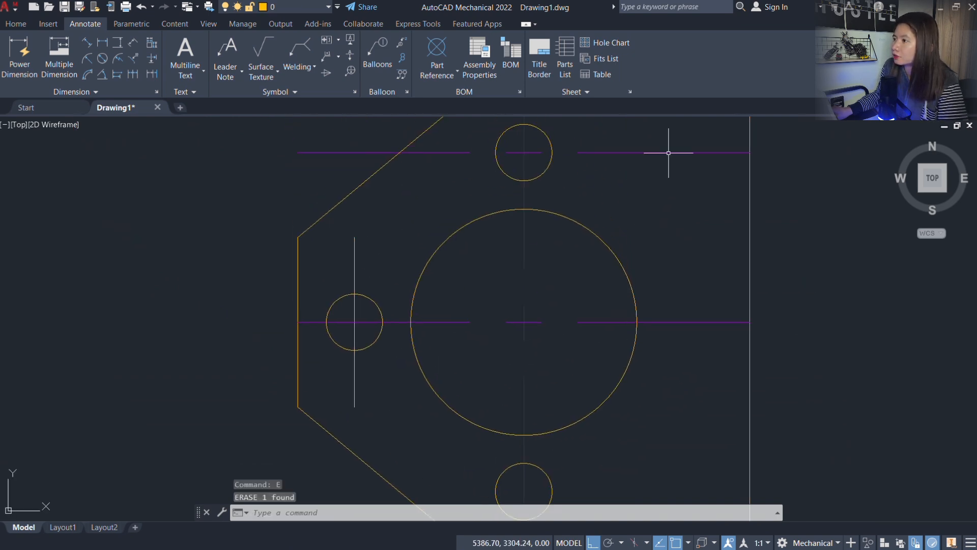
{"action": "left_click", "coordinate": [705, 167]}
{"action": "left_click", "coordinate": [630, 142]}
{"action": "type", "text": "e"}
{"action": "key", "text": "Return"}
{"action": "scroll", "coordinate": [585, 228], "scroll_direction": "down", "scroll_amount": 3}
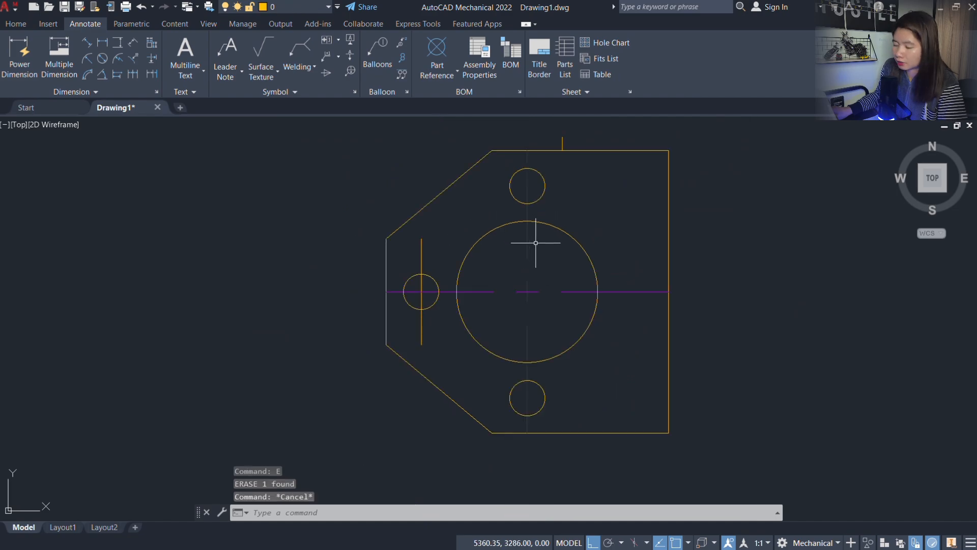
Step: Check the right holes' vertical spacing in the 2D-1.jpg reference and offset the horizontal centerline 15 mm upward and downward
{"action": "key", "text": "alt+Tab"}
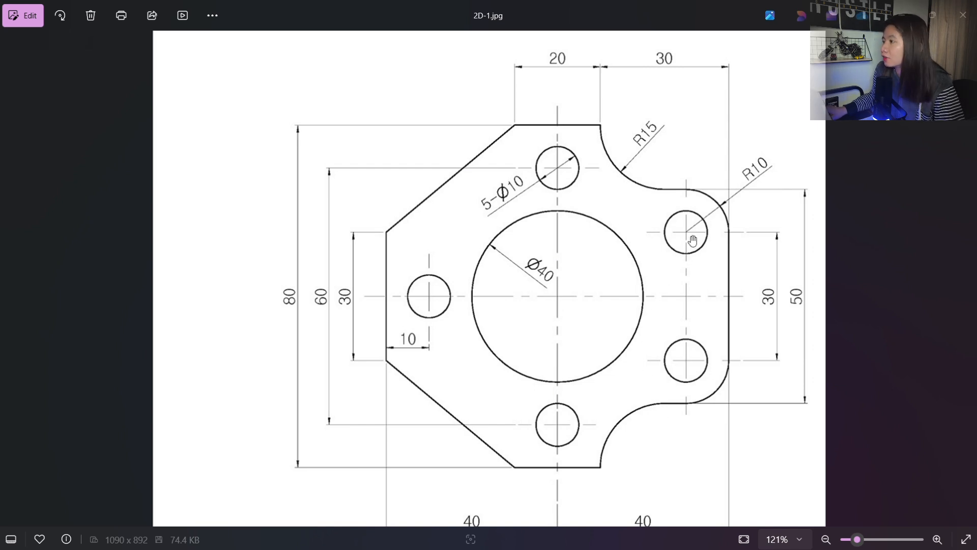
{"action": "scroll", "coordinate": [726, 423], "scroll_direction": "down", "scroll_amount": 2}
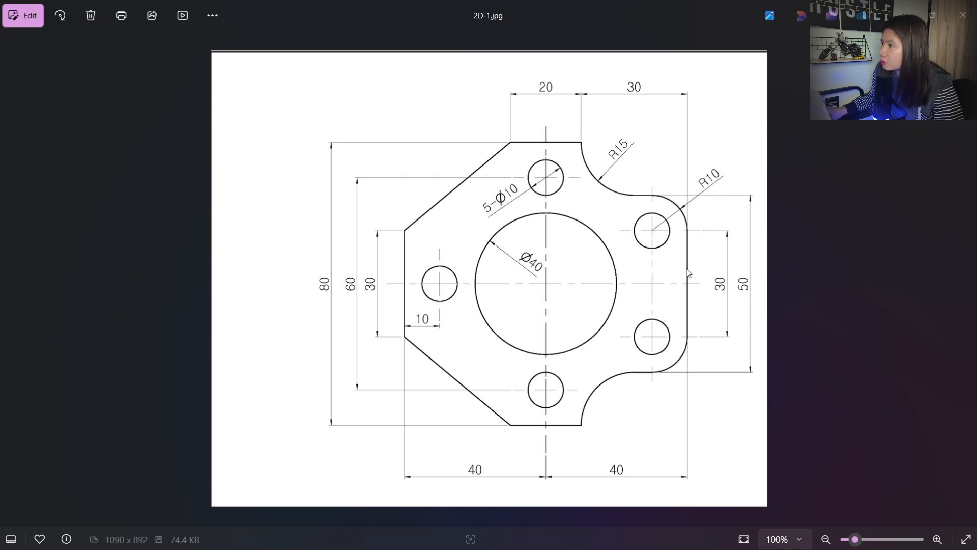
{"action": "key", "text": "alt+Tab"}
{"action": "scroll", "coordinate": [597, 285], "scroll_direction": "up", "scroll_amount": 5}
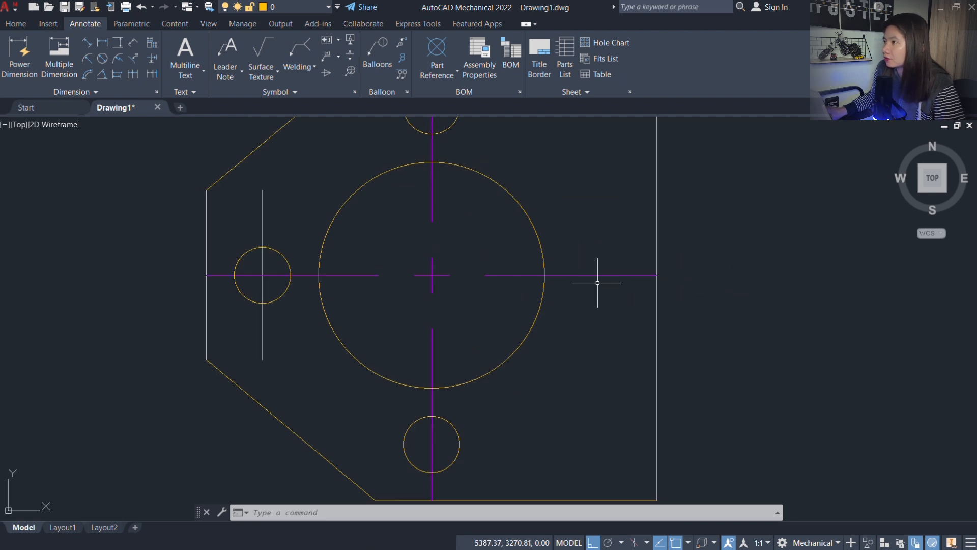
{"action": "type", "text": "o"}
{"action": "key", "text": "Return"}
{"action": "type", "text": "15"}
{"action": "key", "text": "Return"}
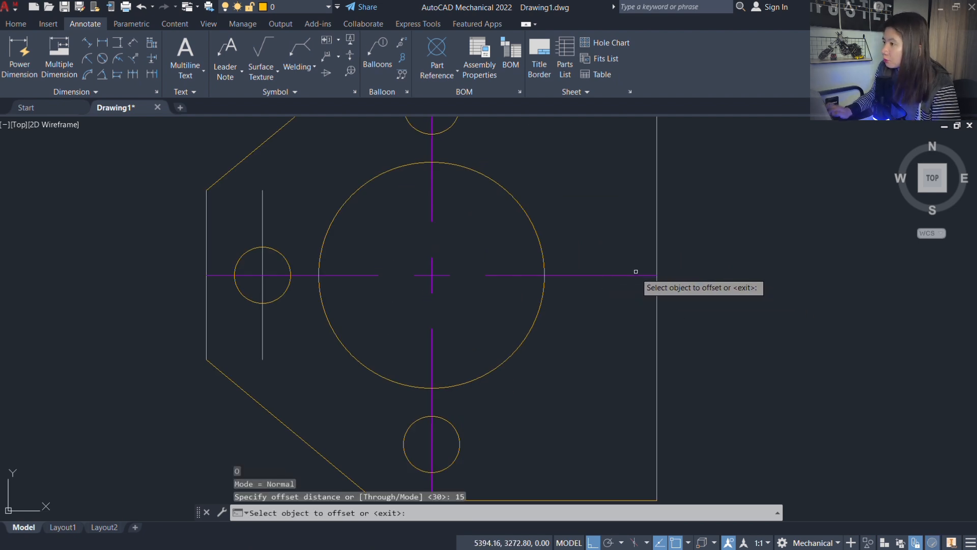
{"action": "left_click", "coordinate": [632, 275]}
{"action": "left_click", "coordinate": [607, 162]}
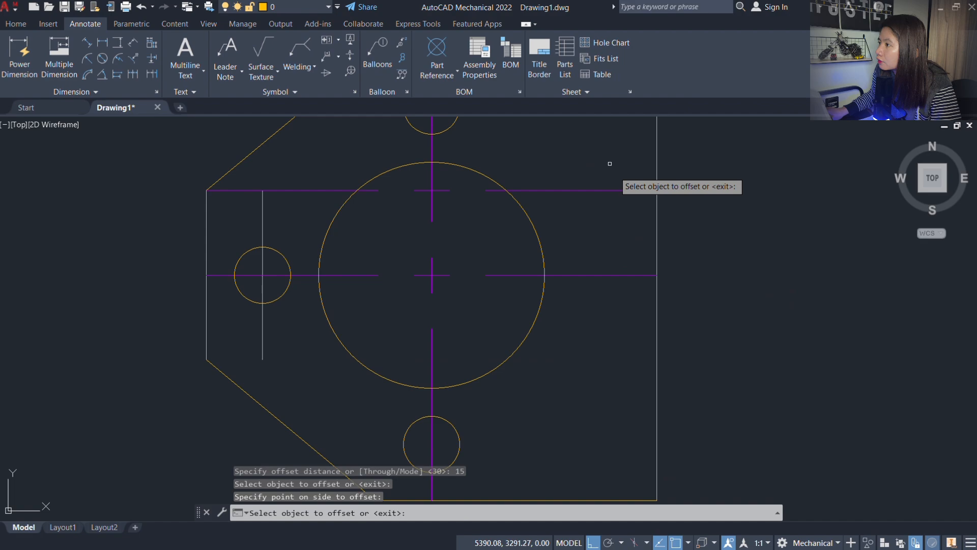
{"action": "left_click", "coordinate": [618, 276]}
{"action": "left_click", "coordinate": [615, 308]}
{"action": "key", "text": "Escape"}
Step: Check the right holes' horizontal position in the 2D-1.jpg reference and offset the plate's right edge 10 mm inward
{"action": "middle_click_drag", "start_coordinate": [728, 217], "coordinate": [721, 274]}
{"action": "key", "text": "alt+Tab"}
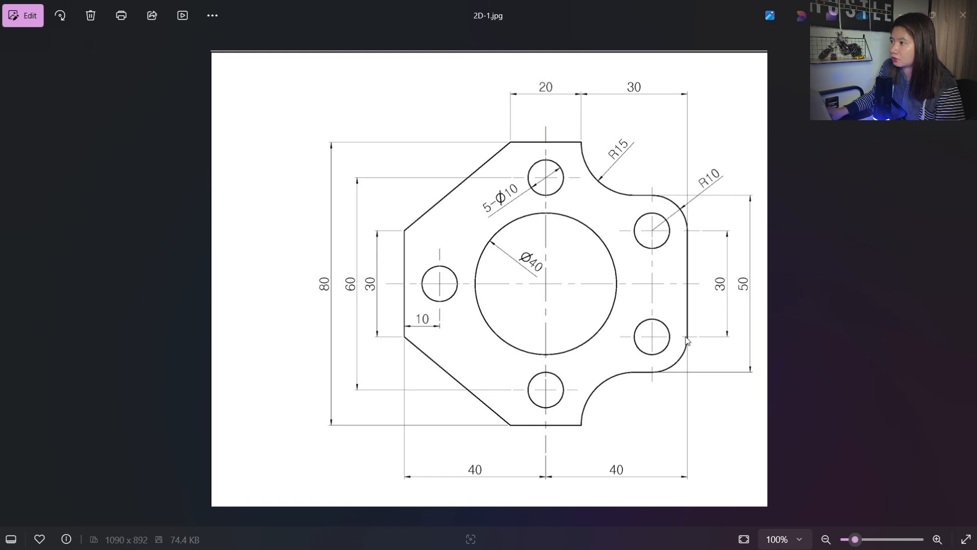
{"action": "scroll", "coordinate": [482, 292], "scroll_direction": "up", "scroll_amount": 2}
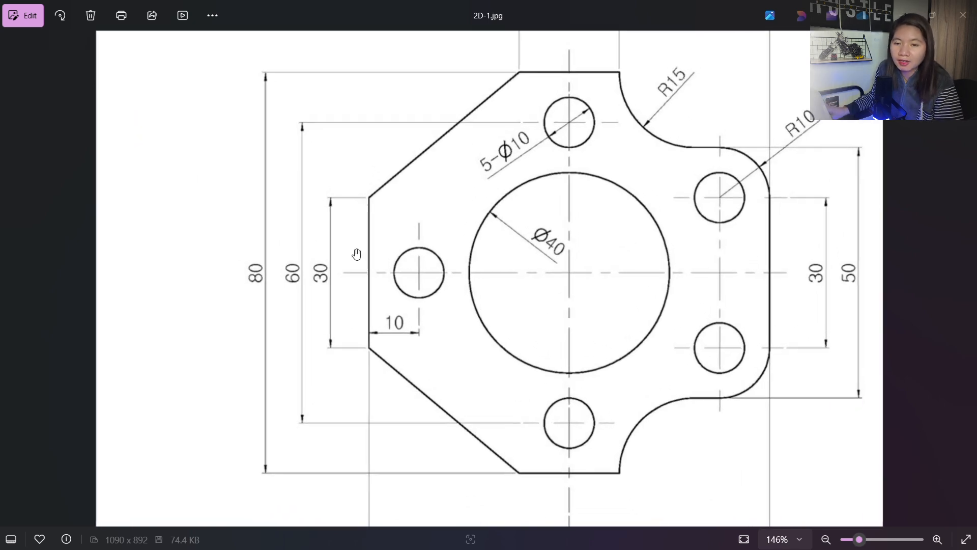
{"action": "scroll", "coordinate": [387, 320], "scroll_direction": "down", "scroll_amount": 2}
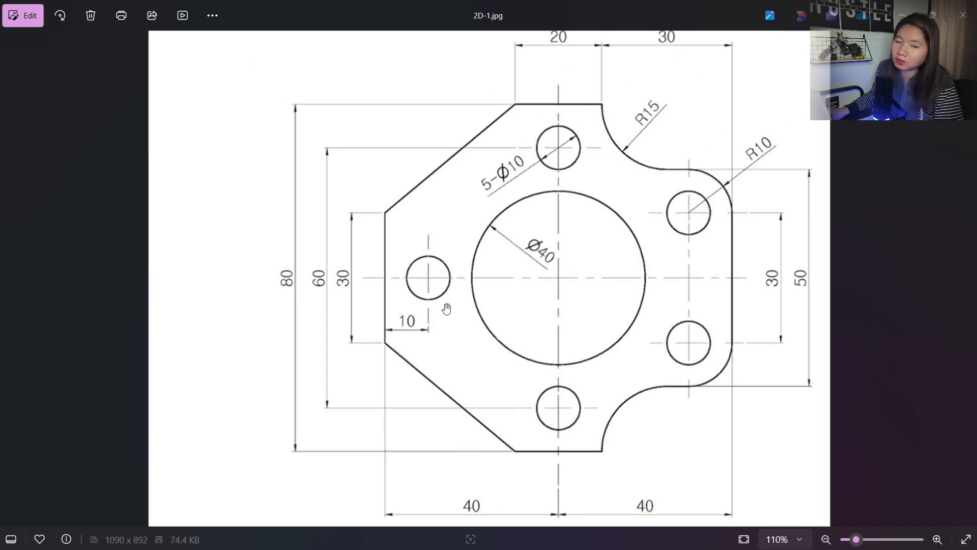
{"action": "key", "text": "alt+Tab"}
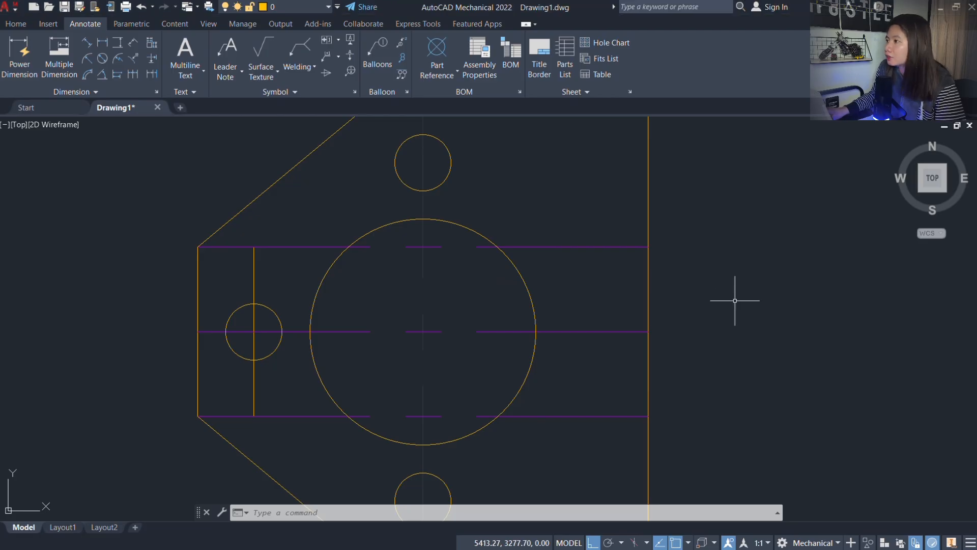
{"action": "type", "text": "o"}
{"action": "key", "text": "Return"}
{"action": "type", "text": "10"}
{"action": "key", "text": "Return"}
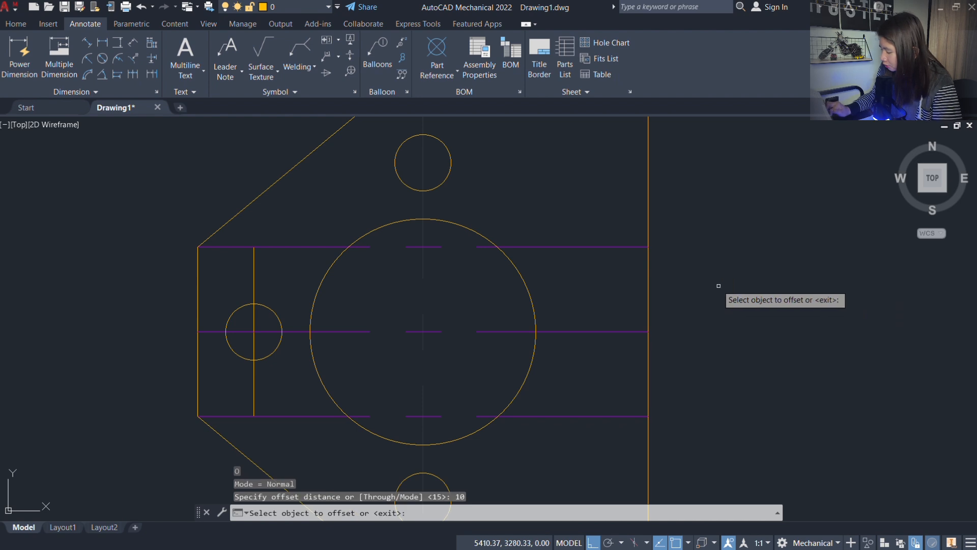
{"action": "left_click", "coordinate": [648, 293]}
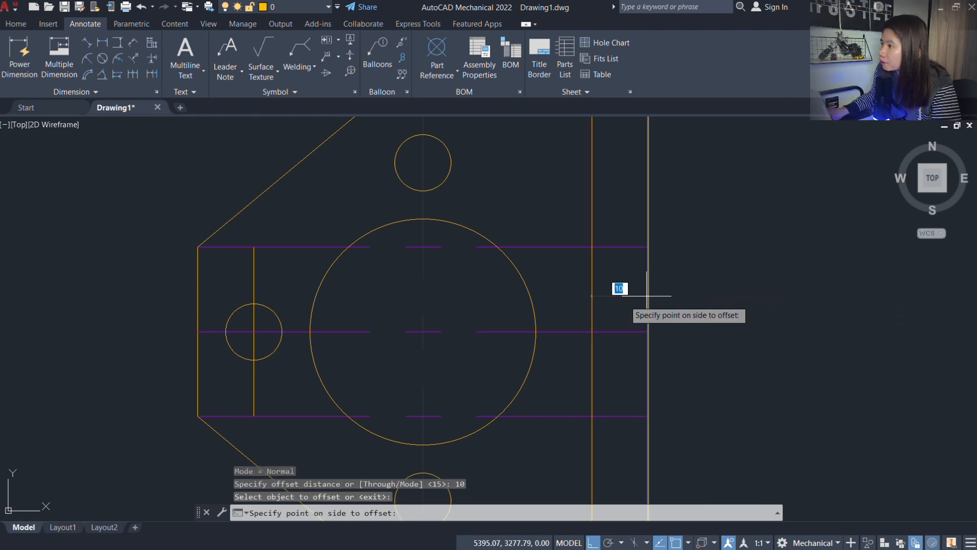
{"action": "left_click", "coordinate": [622, 290]}
{"action": "key", "text": "Escape"}
{"action": "key", "text": "alt+Tab"}
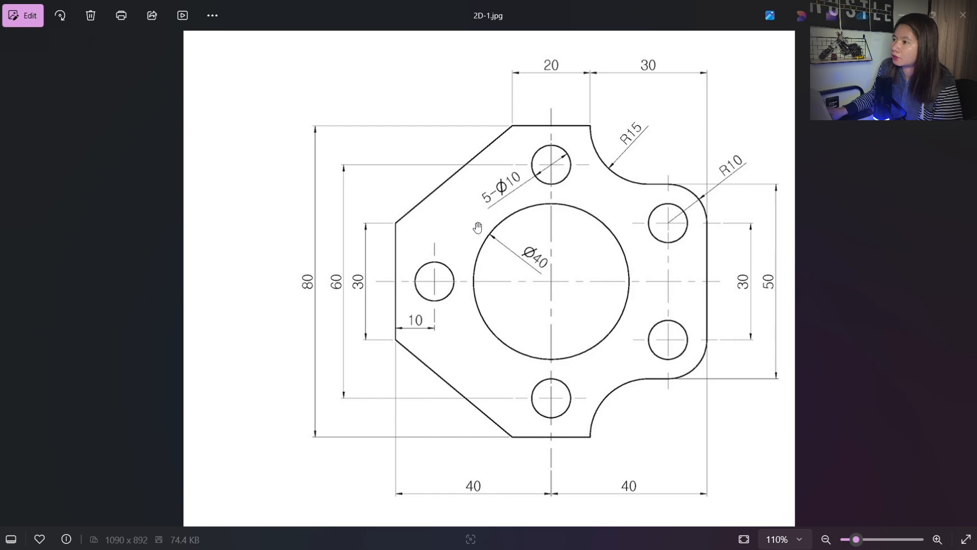
{"action": "key", "text": "alt+Tab"}
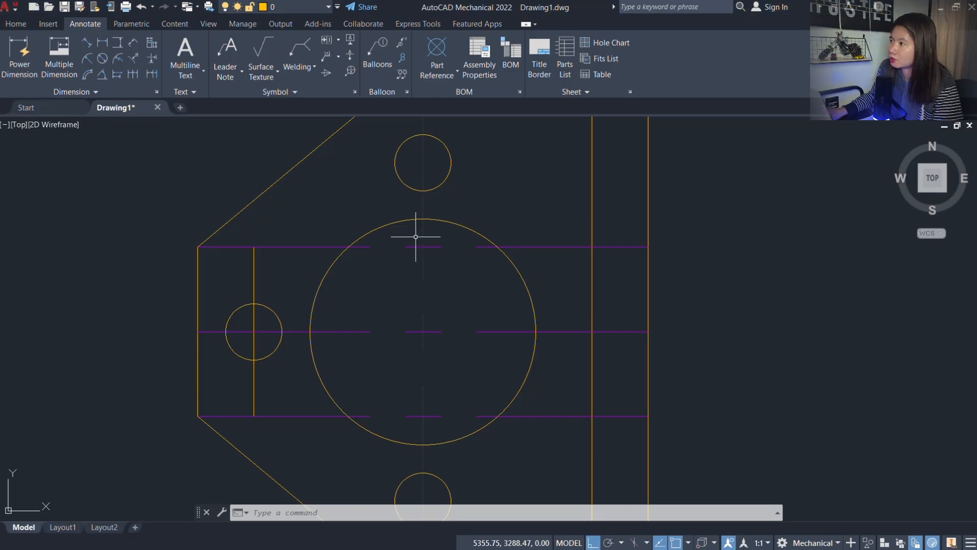
{"action": "type", "text": "CO"}
{"action": "key", "text": "Return"}
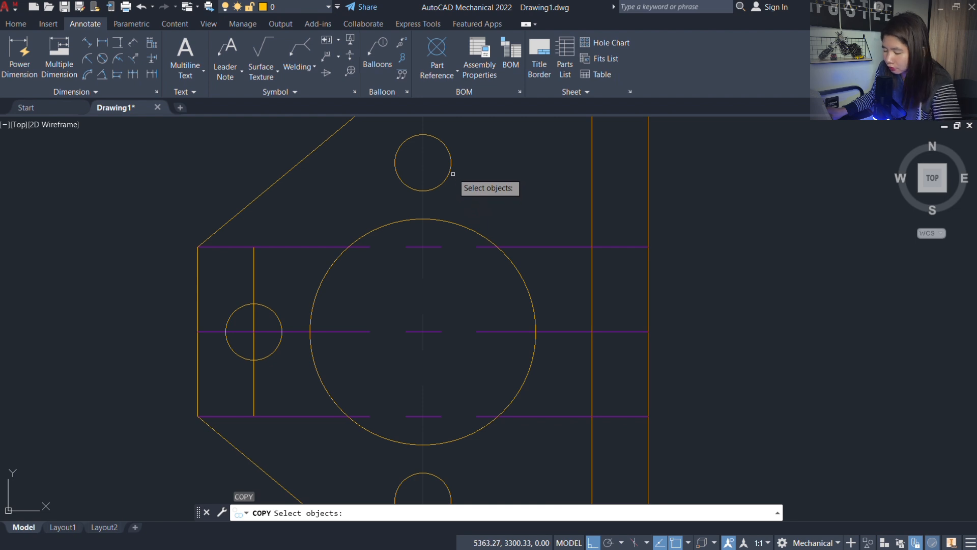
{"action": "left_click", "coordinate": [446, 181]}
{"action": "key", "text": "Return"}
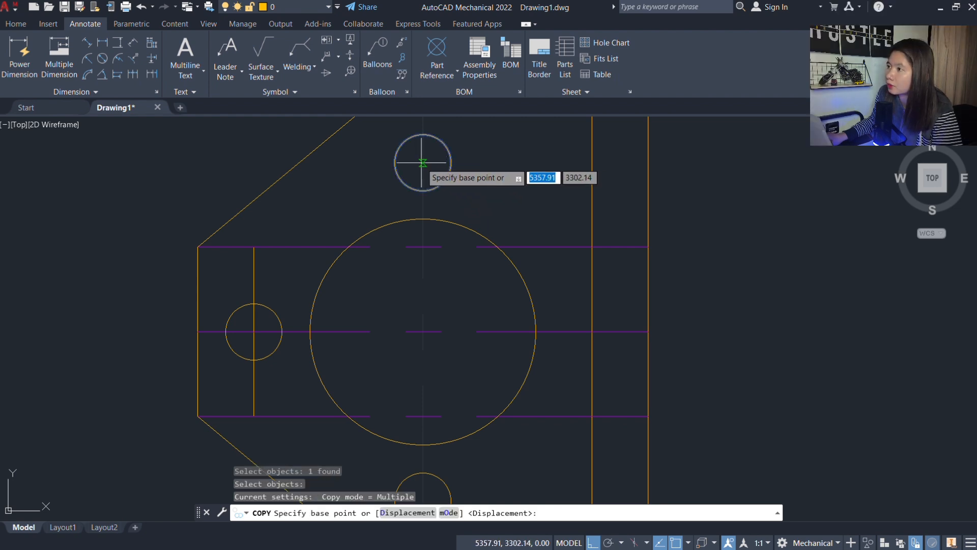
{"action": "key", "text": "Escape"}
{"action": "key", "text": "Escape"}
Step: Copy the upper 10 mm hole by its center to the intersection of the upper horizontal offset line and the right vertical offset line
{"action": "type", "text": "CO"}
{"action": "key", "text": "Return"}
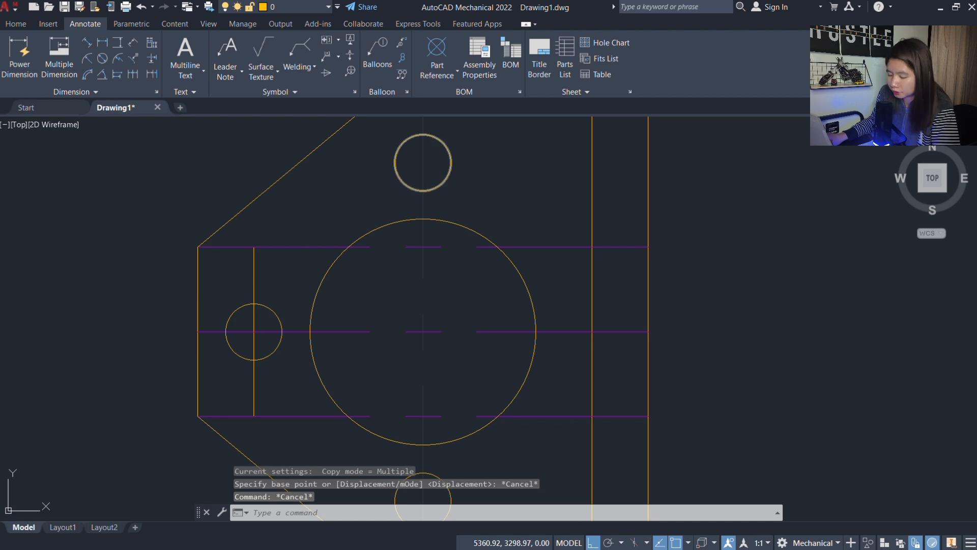
{"action": "left_click", "coordinate": [445, 179]}
{"action": "key", "text": "Return"}
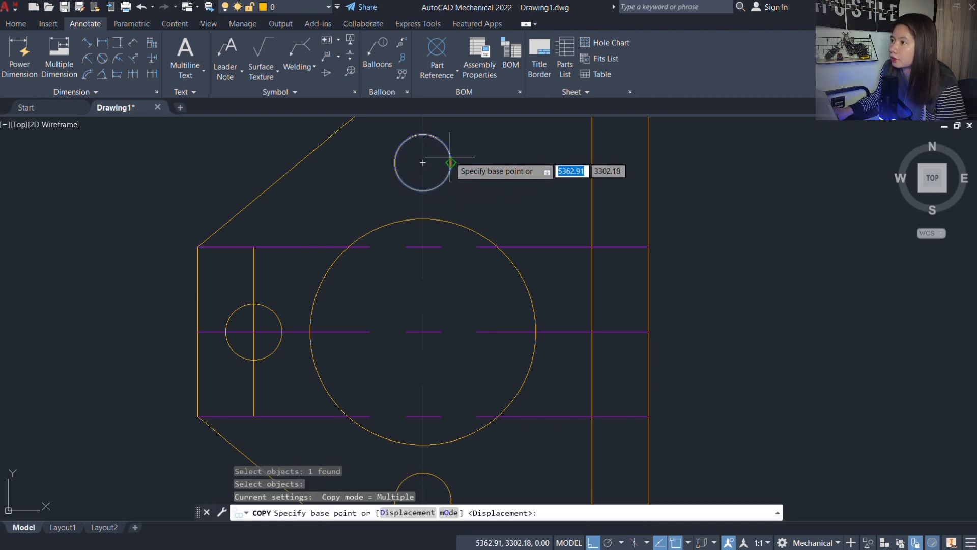
{"action": "left_click", "coordinate": [422, 163]}
{"action": "left_click", "coordinate": [592, 247]}
{"action": "key", "text": "Escape"}
{"action": "scroll", "coordinate": [651, 245], "scroll_direction": "down", "scroll_amount": 5}
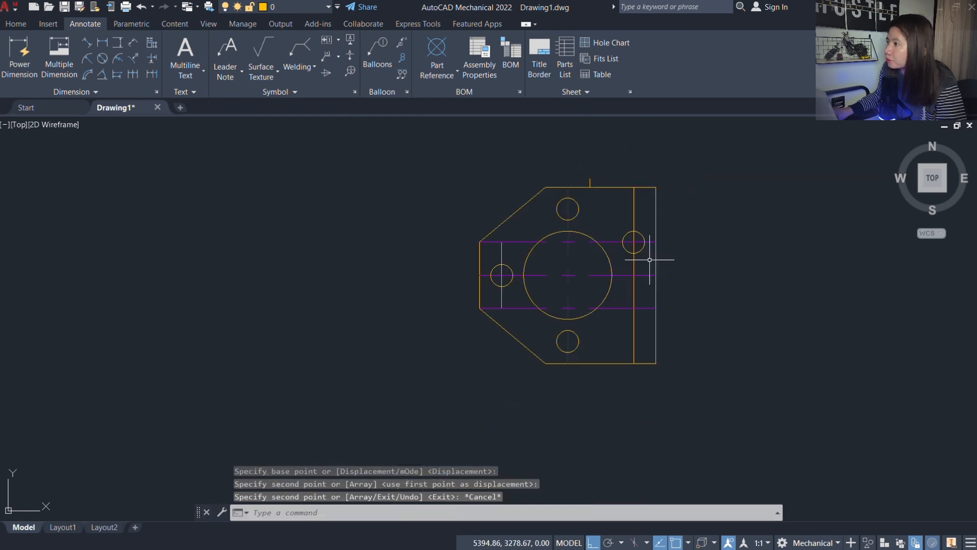
Step: Check the corner radius in the 2D-1.jpg reference and draw a 10 mm radius circle concentric with the upper right hole
{"action": "key", "text": "alt+Tab"}
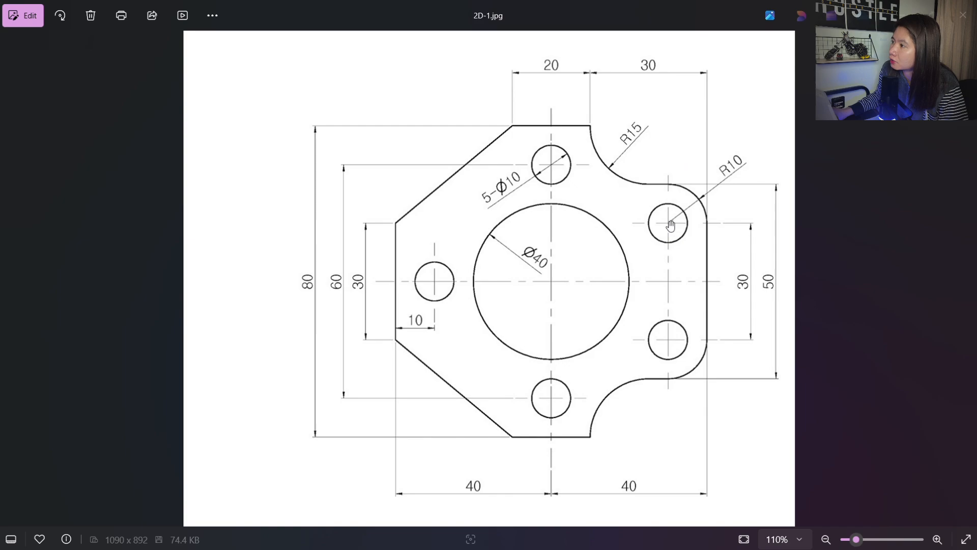
{"action": "key", "text": "alt+Tab"}
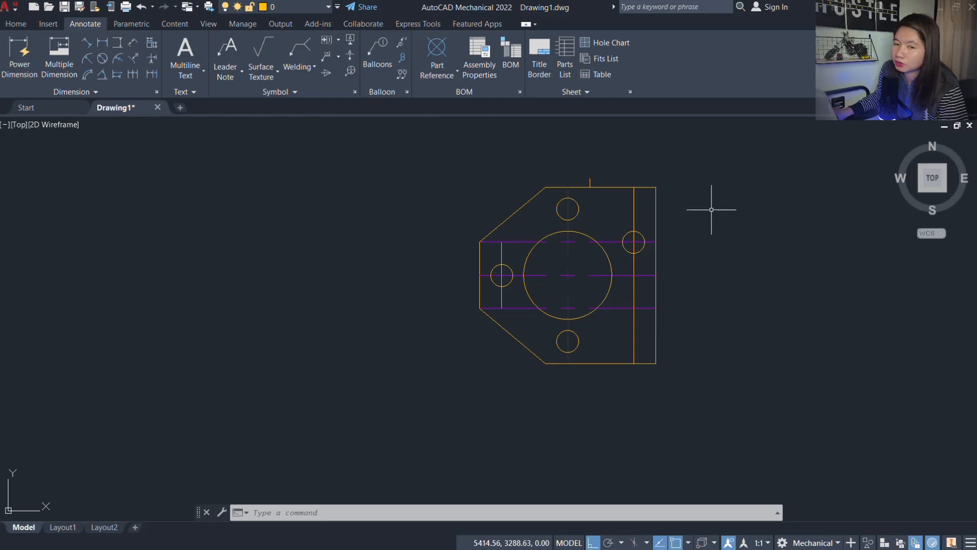
{"action": "scroll", "coordinate": [628, 266], "scroll_direction": "up", "scroll_amount": 4}
{"action": "middle_click_drag", "start_coordinate": [689, 185], "coordinate": [571, 224]}
{"action": "type", "text": "c"}
{"action": "key", "text": "Return"}
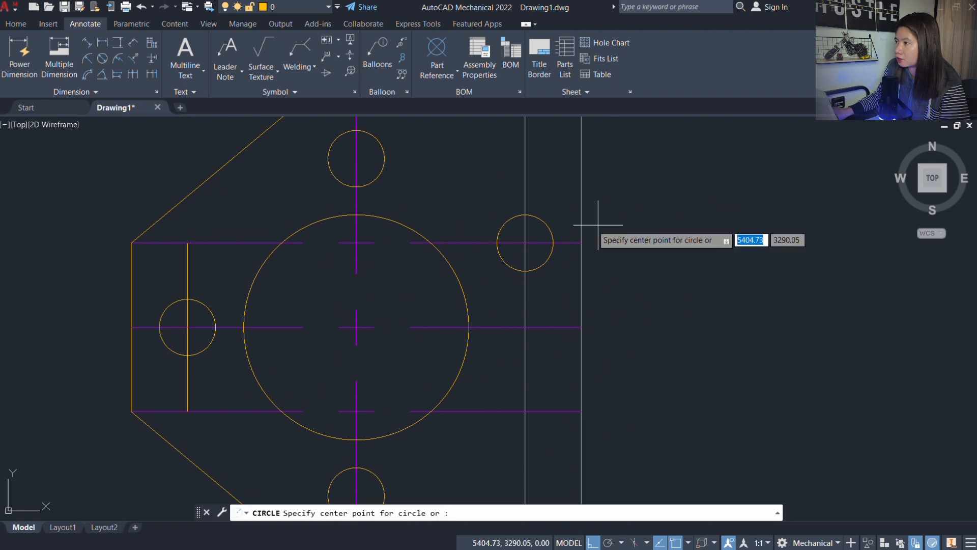
{"action": "left_click", "coordinate": [526, 242]}
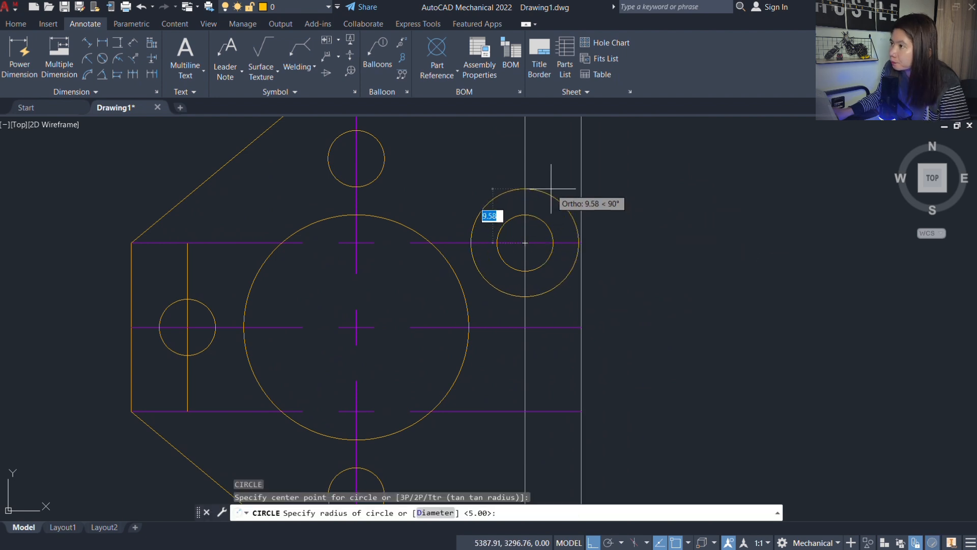
{"action": "type", "text": "10"}
{"action": "key", "text": "Return"}
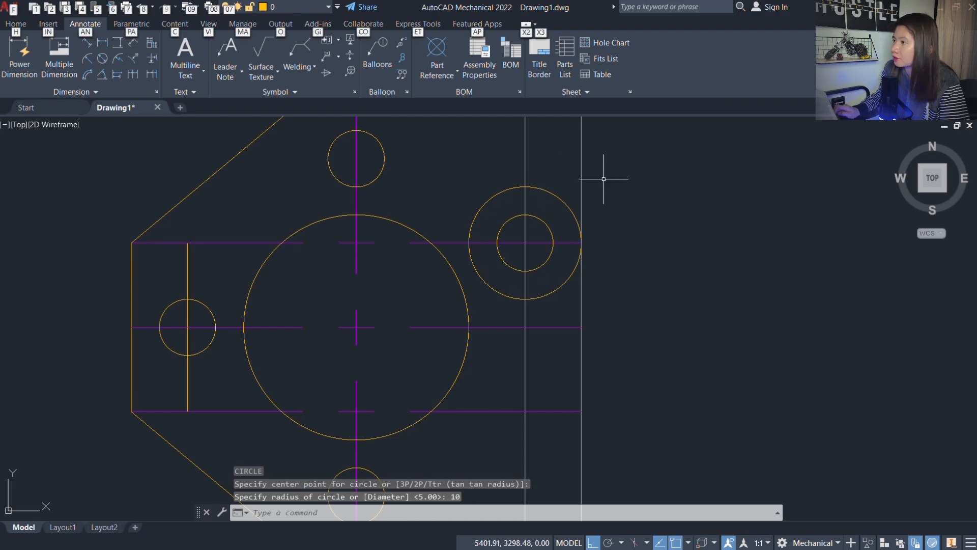
Step: Check the upper right contour in the 2D-1.jpg reference and stretch the short vertical line's lower end down below the plate's top edge
{"action": "key", "text": "alt+Tab"}
{"action": "key", "text": "alt+Tab"}
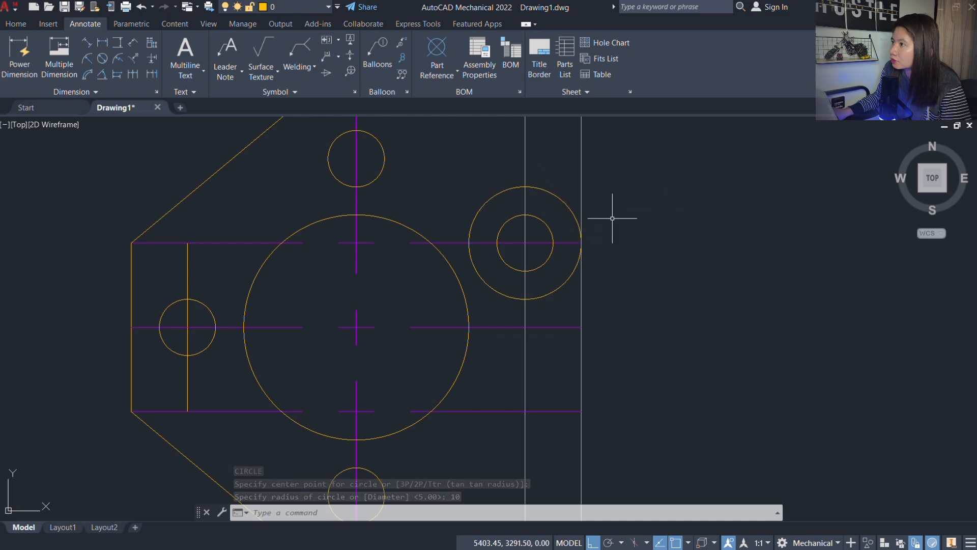
{"action": "scroll", "coordinate": [628, 189], "scroll_direction": "down", "scroll_amount": 3}
{"action": "key", "text": "alt+Tab"}
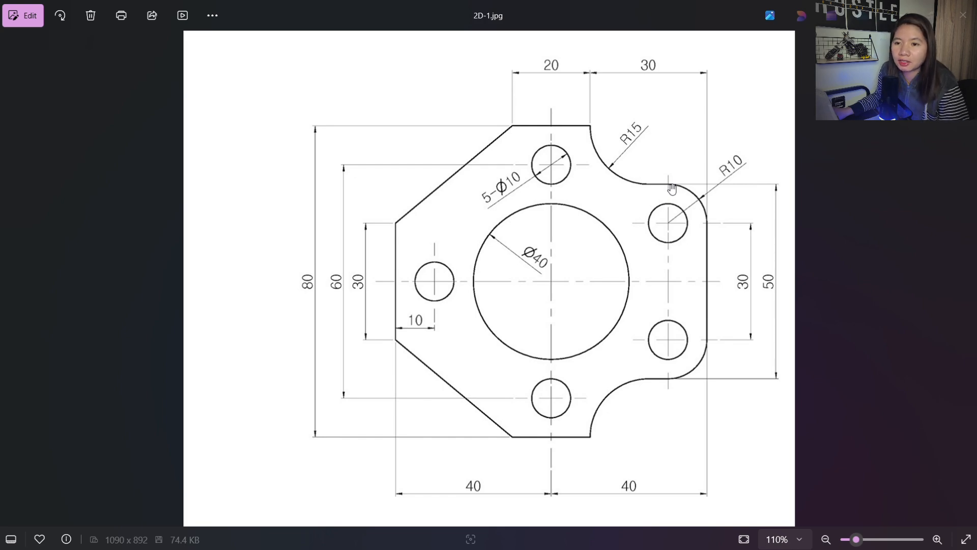
{"action": "key", "text": "alt+Tab"}
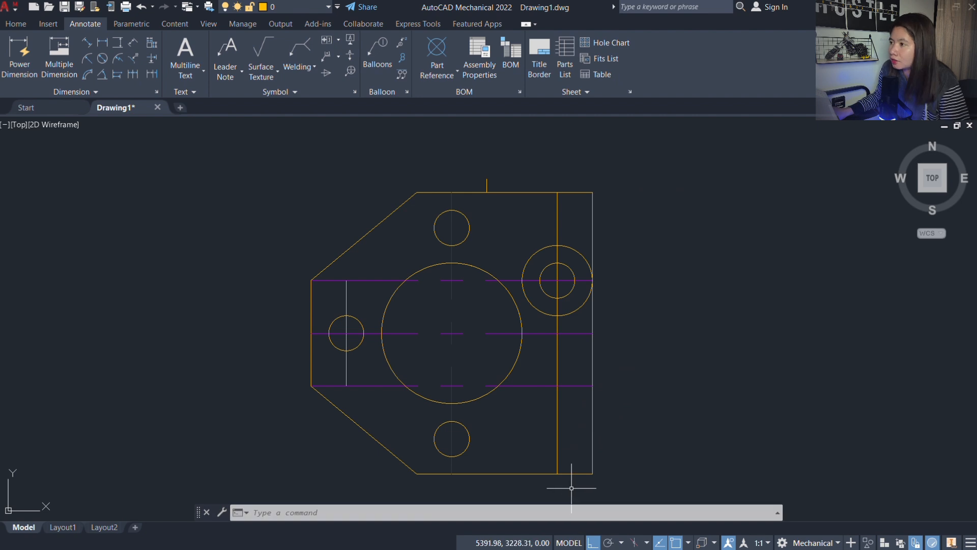
{"action": "scroll", "coordinate": [507, 169], "scroll_direction": "up", "scroll_amount": 4}
{"action": "key", "text": "Escape"}
{"action": "left_click", "coordinate": [515, 190]}
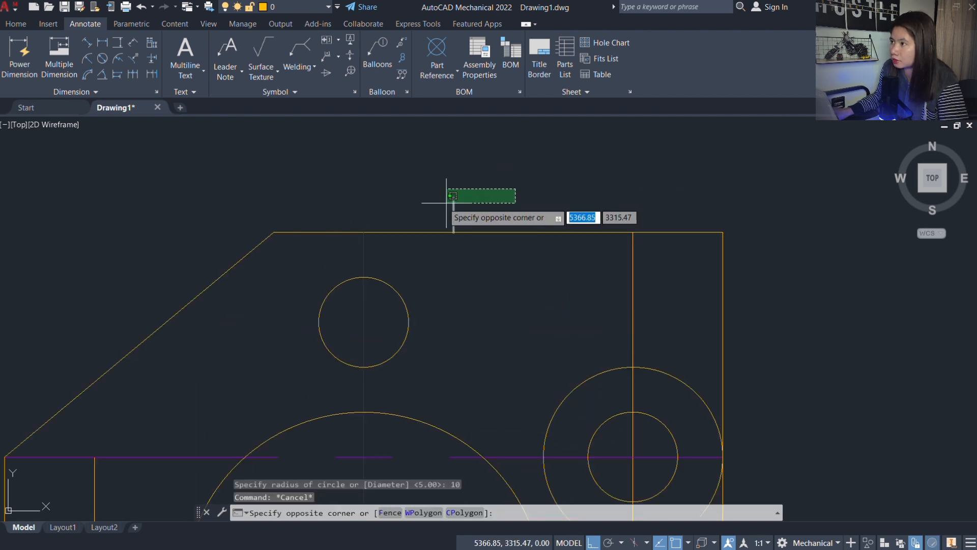
{"action": "left_click", "coordinate": [453, 202]}
{"action": "left_click", "coordinate": [453, 232]}
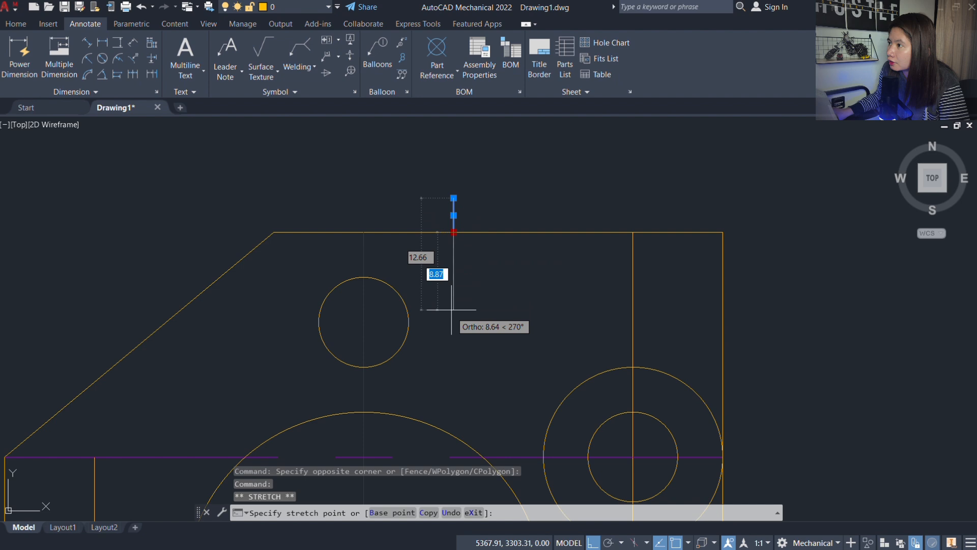
{"action": "left_click", "coordinate": [456, 372]}
{"action": "key", "text": "Escape"}
Step: Stretch the upper end of the short vertical line farther above the plate's top edge
{"action": "scroll", "coordinate": [507, 177], "scroll_direction": "up", "scroll_amount": 3}
{"action": "left_click", "coordinate": [471, 237]}
{"action": "left_click", "coordinate": [411, 233]}
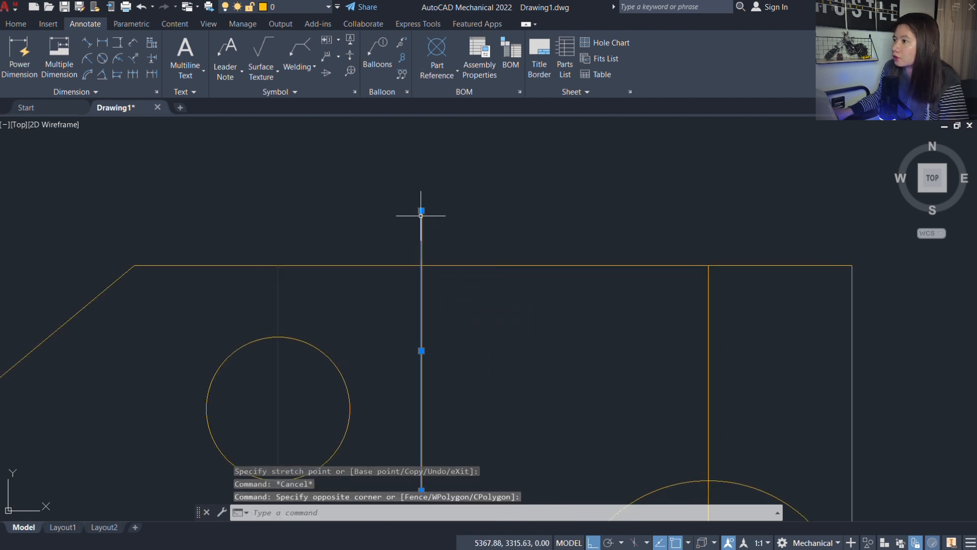
{"action": "left_click", "coordinate": [421, 210]}
{"action": "left_click", "coordinate": [421, 159]}
{"action": "key", "text": "Escape"}
{"action": "scroll", "coordinate": [665, 275], "scroll_direction": "down", "scroll_amount": 4}
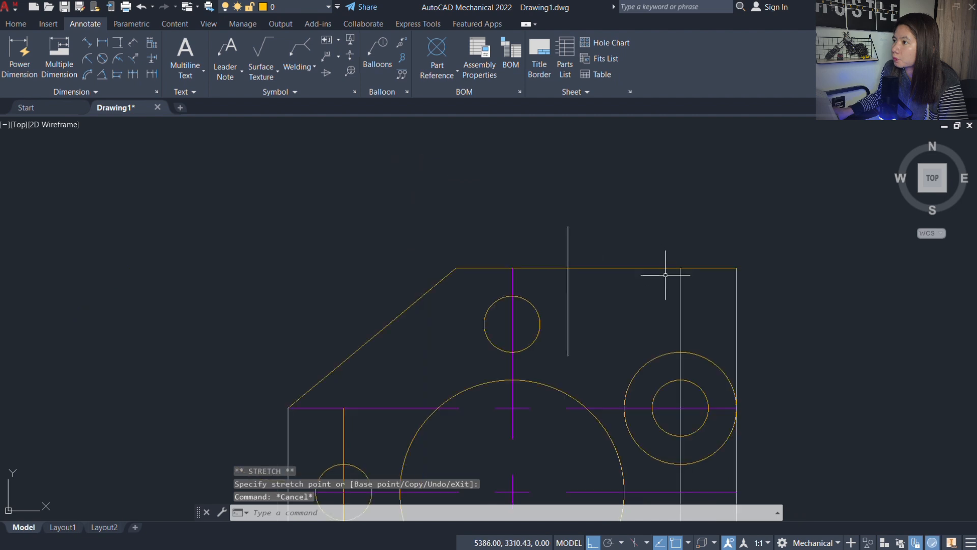
Step: Stretch the upper end of the vertical line through the upper right hole above the plate's top edge
{"action": "left_click", "coordinate": [698, 285]}
{"action": "left_click", "coordinate": [678, 268]}
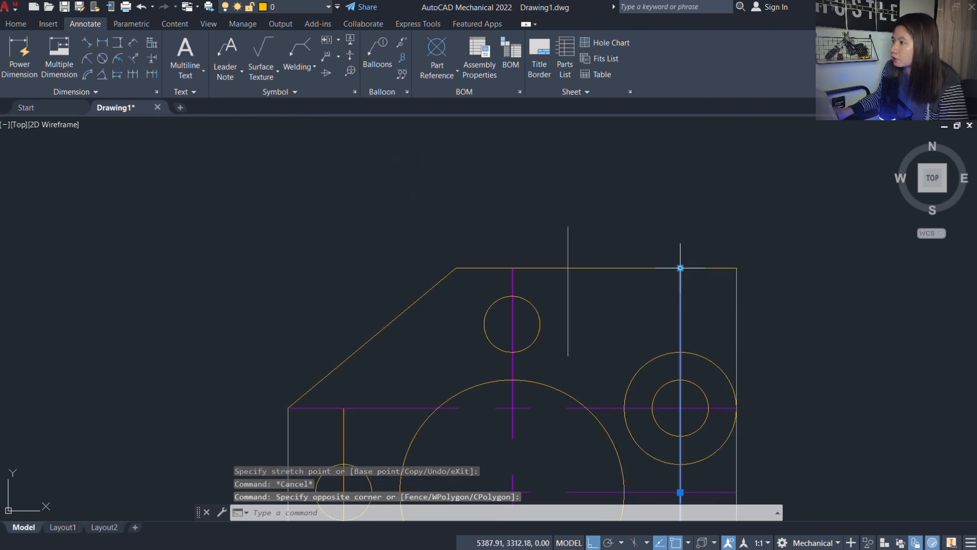
{"action": "left_click", "coordinate": [680, 268]}
{"action": "left_click", "coordinate": [650, 185]}
{"action": "key", "text": "Escape"}
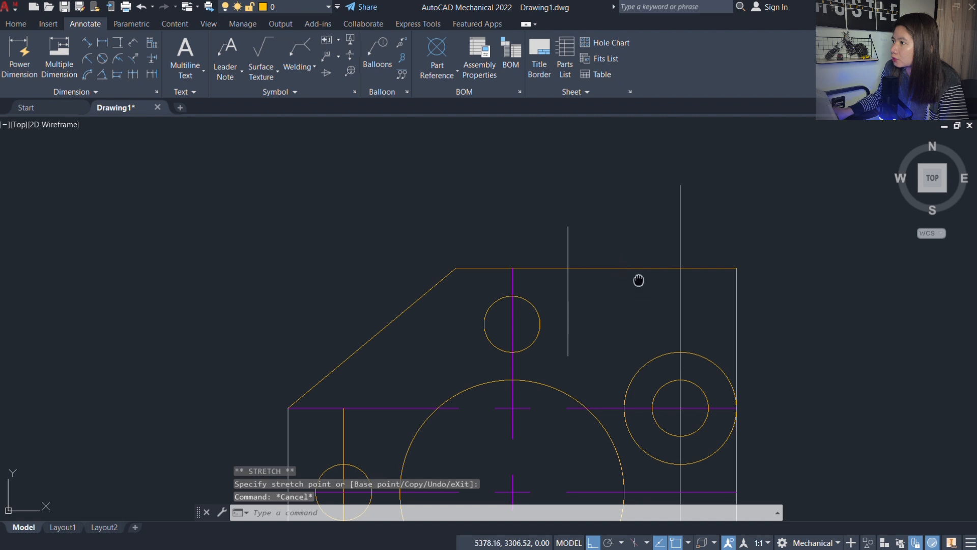
Step: Trim the plate's top edge between the short vertical line and the vertical line through the upper right hole
{"action": "middle_click_drag", "start_coordinate": [639, 280], "coordinate": [644, 268]}
{"action": "type", "text": "tr"}
{"action": "key", "text": "Return"}
{"action": "left_click", "coordinate": [661, 259]}
{"action": "left_click", "coordinate": [642, 235]}
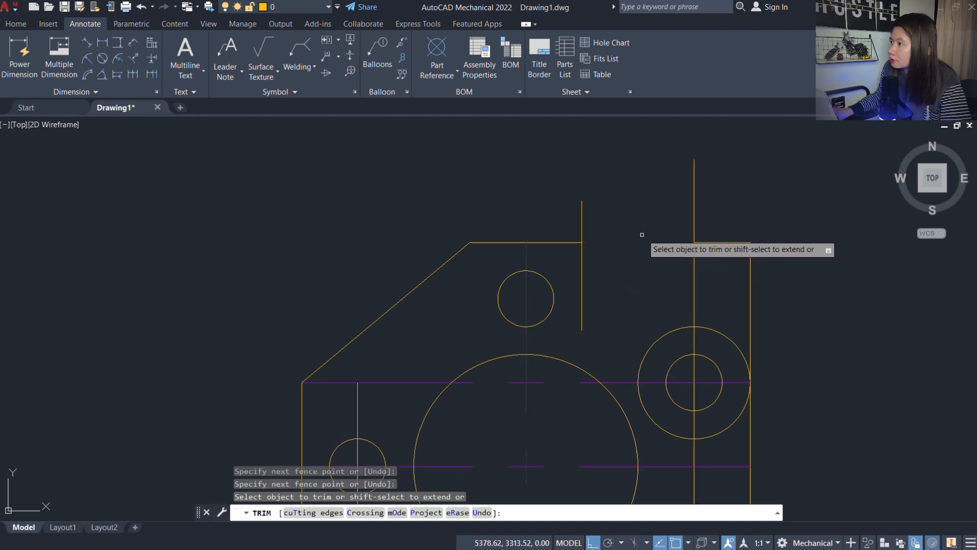
{"action": "key", "text": "Escape"}
Step: Check the 2D-1.jpg reference and draw a 15 mm radius circle tangent to the short vertical line and the 10 mm radius circle
{"action": "key", "text": "alt+Tab"}
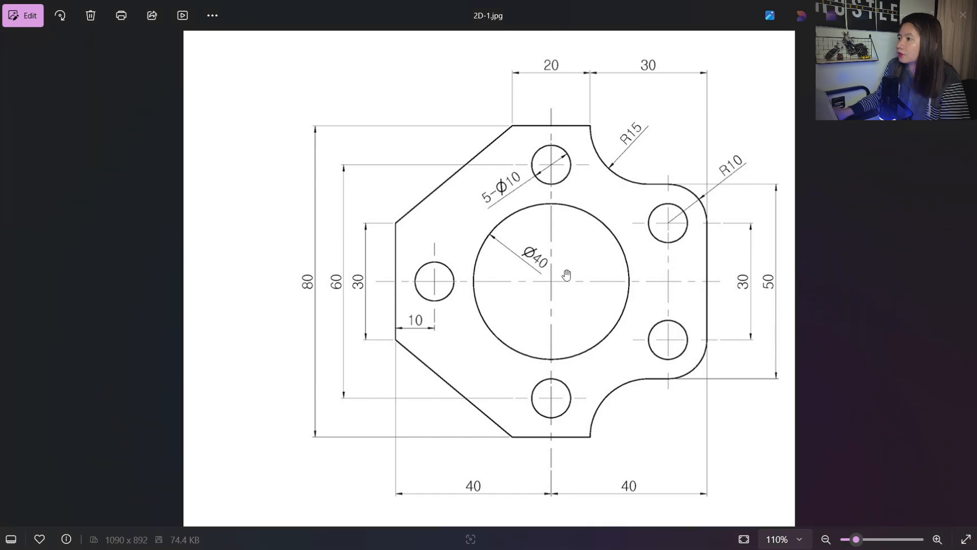
{"action": "key", "text": "alt+Tab"}
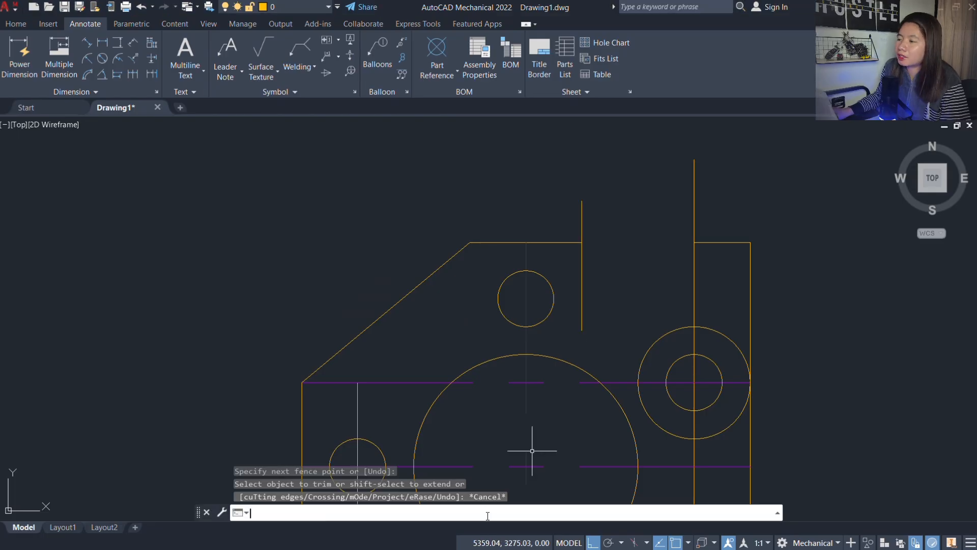
{"action": "type", "text": "c"}
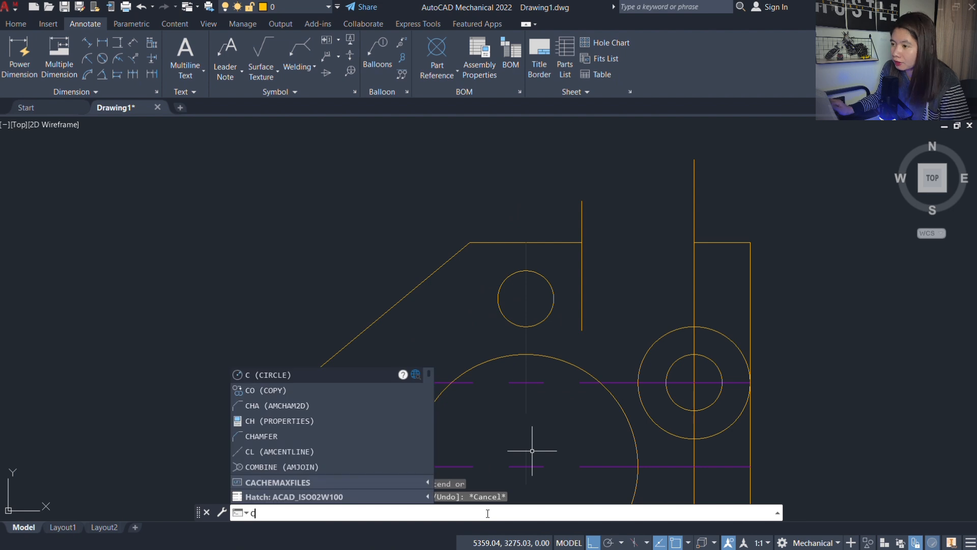
{"action": "key", "text": "Return"}
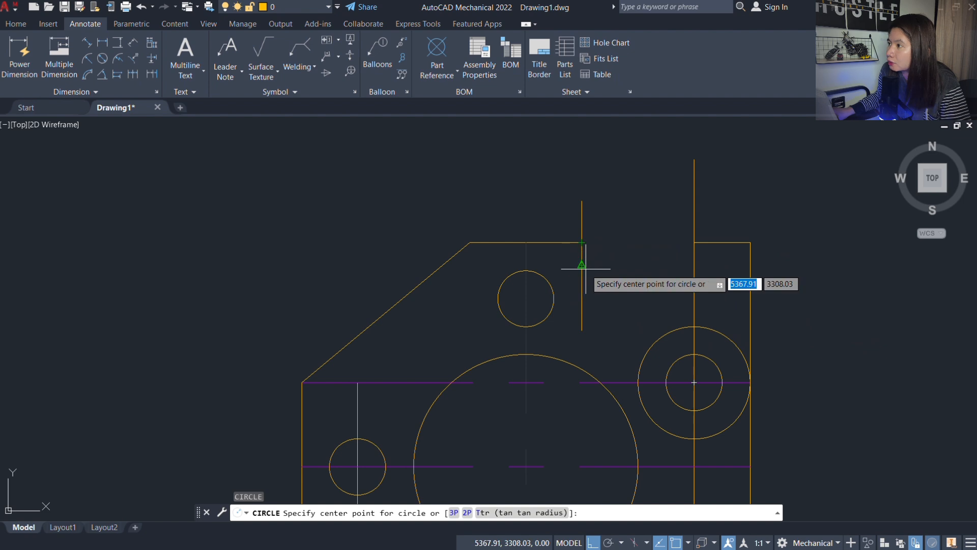
{"action": "scroll", "coordinate": [672, 327], "scroll_direction": "up", "scroll_amount": 4}
{"action": "scroll", "coordinate": [702, 330], "scroll_direction": "up", "scroll_amount": 3}
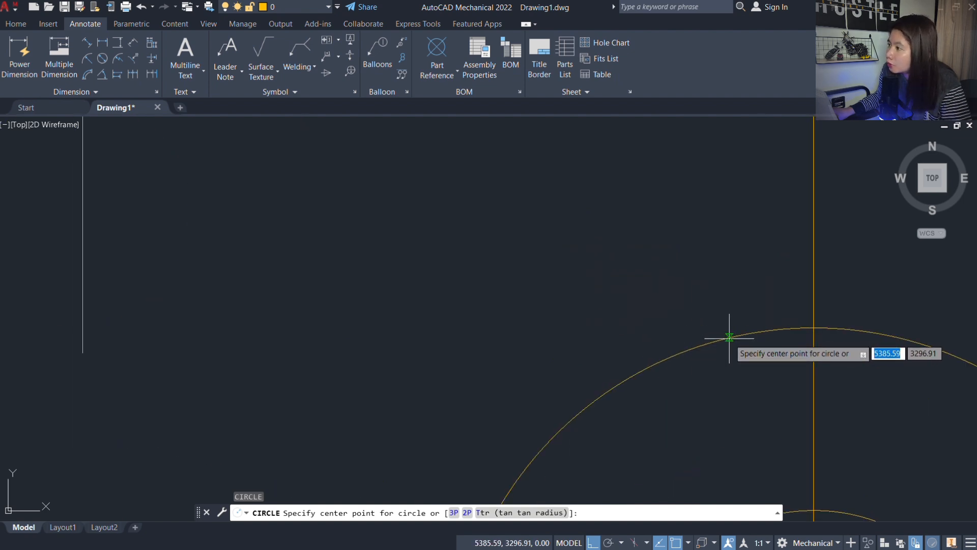
{"action": "scroll", "coordinate": [692, 352], "scroll_direction": "down", "scroll_amount": 5}
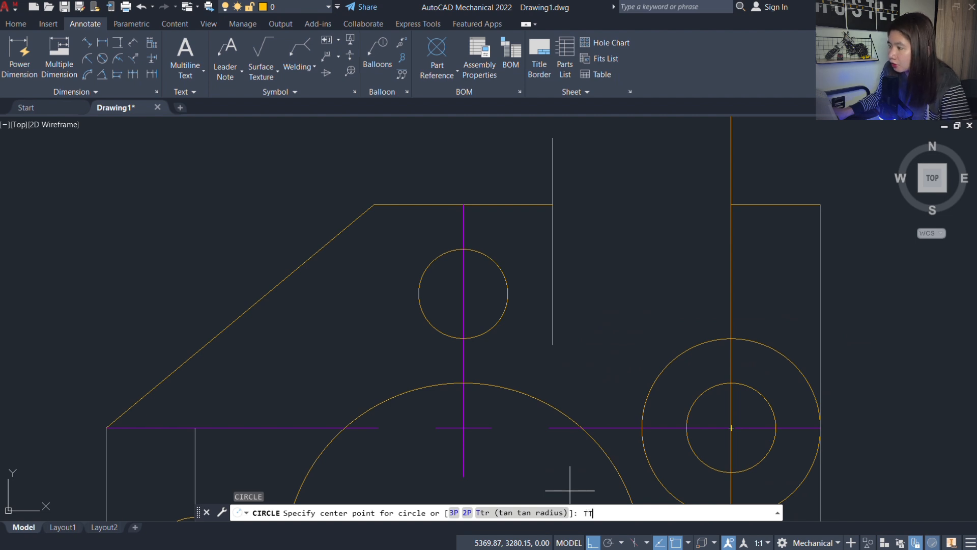
{"action": "key", "text": "Return"}
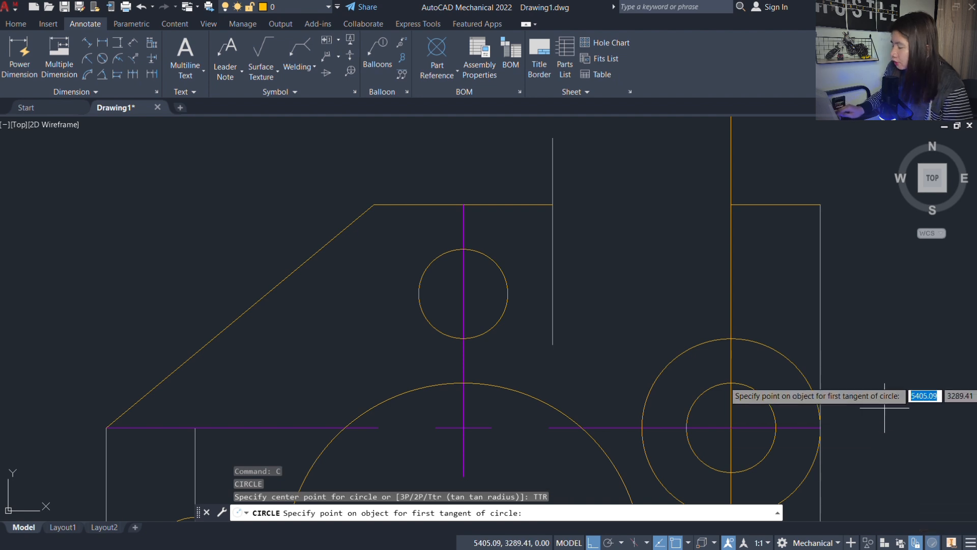
{"action": "scroll", "coordinate": [651, 232], "scroll_direction": "up", "scroll_amount": 2}
{"action": "middle_click_drag", "start_coordinate": [543, 205], "coordinate": [403, 175]}
{"action": "scroll", "coordinate": [404, 175], "scroll_direction": "down", "scroll_amount": 2}
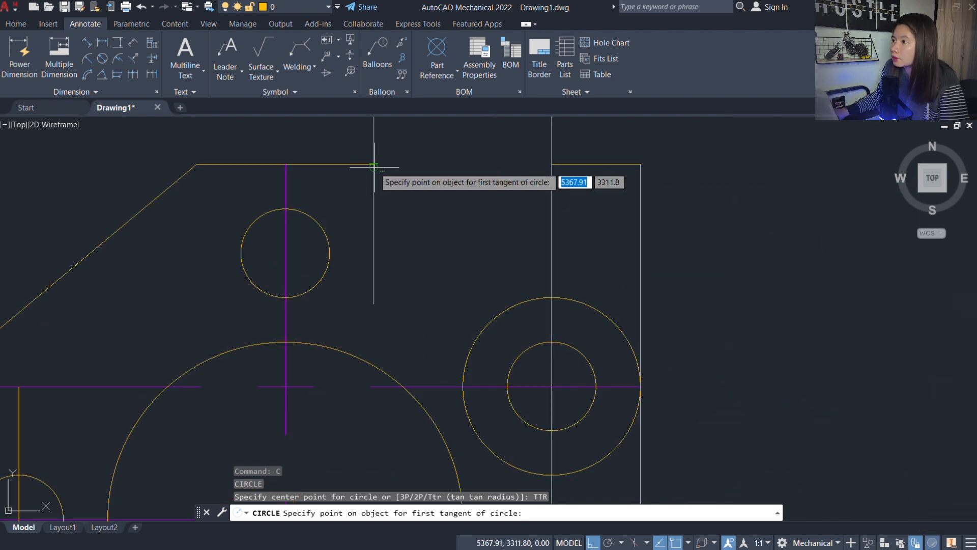
{"action": "left_click", "coordinate": [374, 164]}
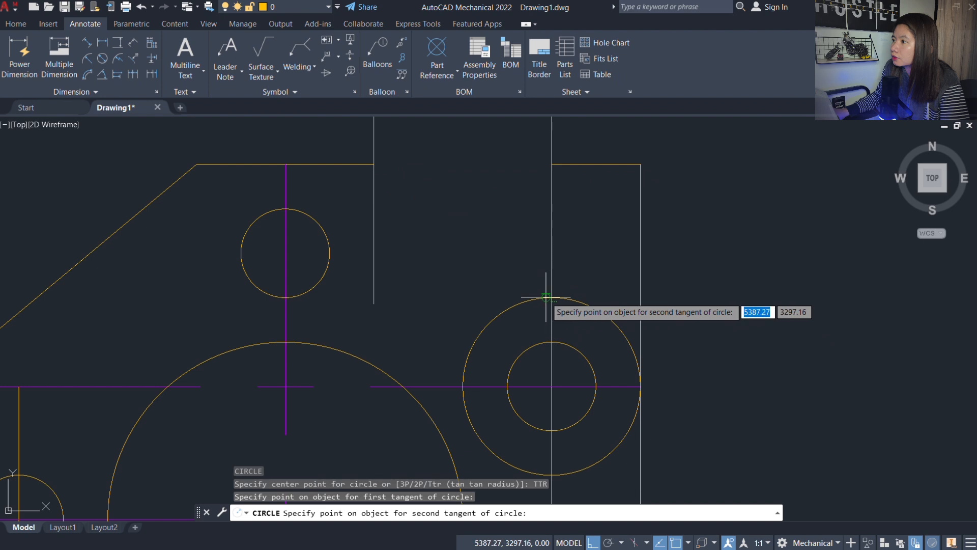
{"action": "left_click", "coordinate": [547, 296]}
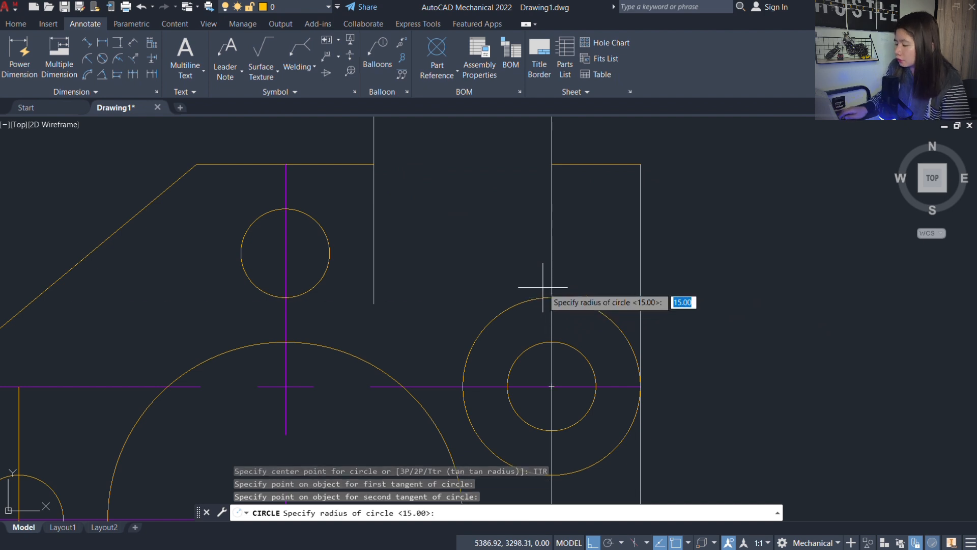
{"action": "key", "text": "Return"}
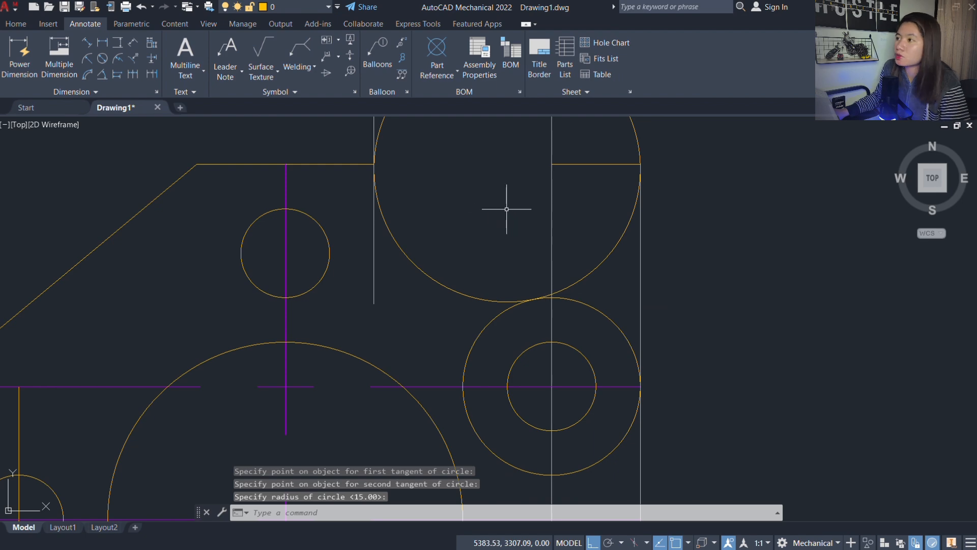
Step: Inspect where the 15 mm radius circle meets the 10 mm radius circle and compare the shape with the 2D-1.jpg reference
{"action": "scroll", "coordinate": [509, 211], "scroll_direction": "up", "scroll_amount": 2}
{"action": "scroll", "coordinate": [550, 353], "scroll_direction": "up", "scroll_amount": 3}
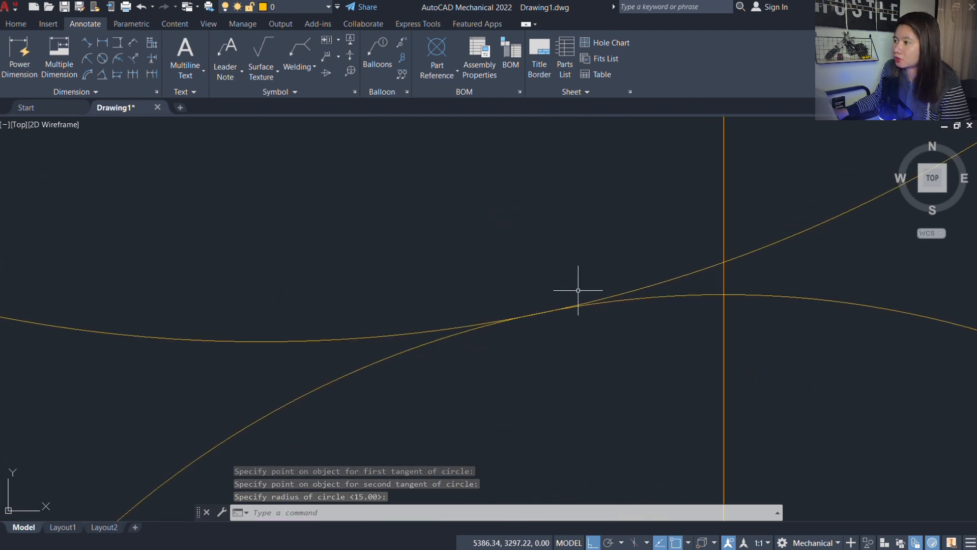
{"action": "scroll", "coordinate": [578, 288], "scroll_direction": "down", "scroll_amount": 5}
{"action": "scroll", "coordinate": [584, 336], "scroll_direction": "down", "scroll_amount": 5}
{"action": "key", "text": "alt+Tab"}
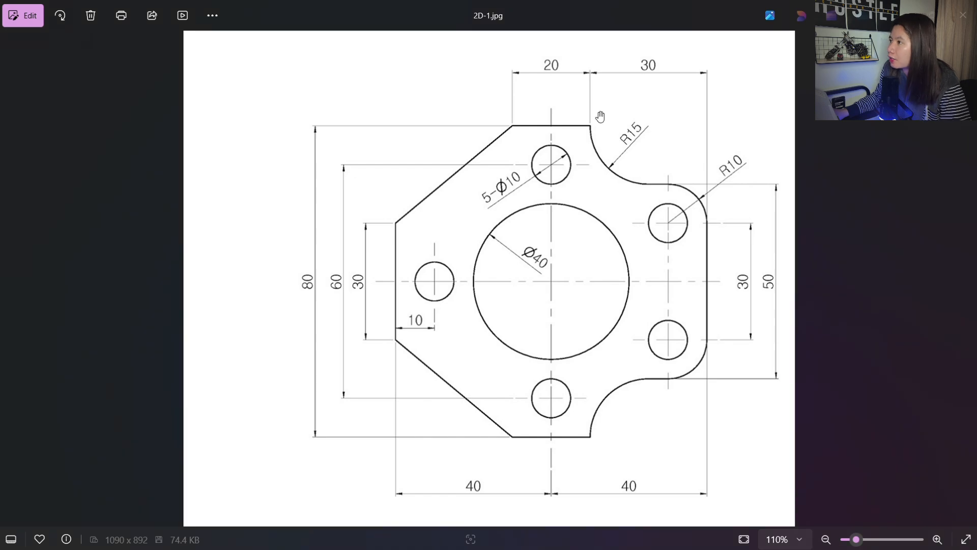
{"action": "key", "text": "alt+Tab"}
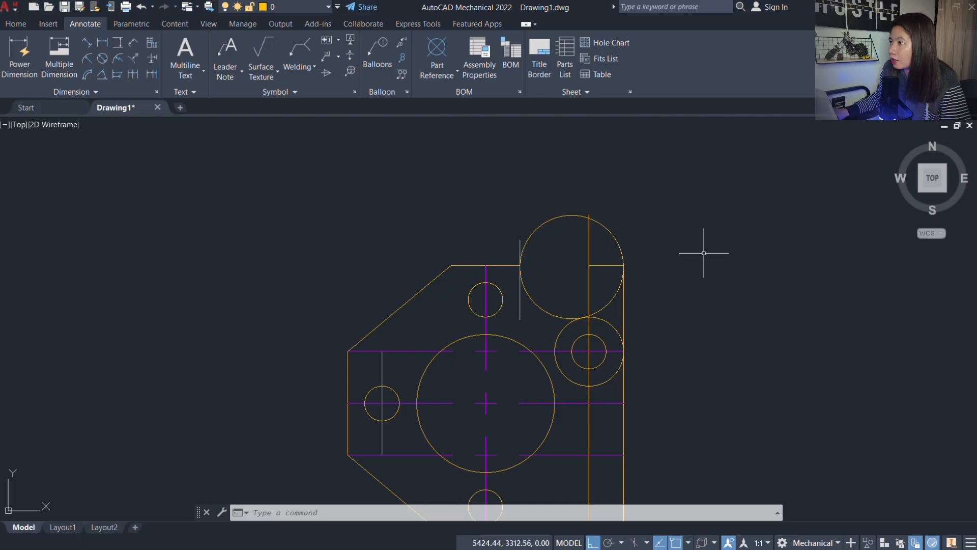
{"action": "scroll", "coordinate": [593, 328], "scroll_direction": "up", "scroll_amount": 4}
{"action": "type", "text": "tr"}
{"action": "key", "text": "Return"}
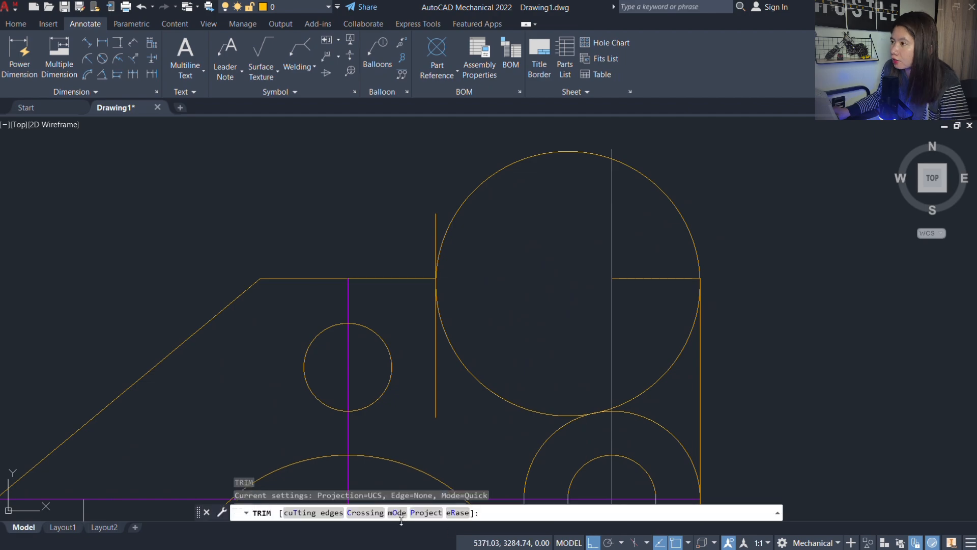
{"action": "key", "text": "Escape"}
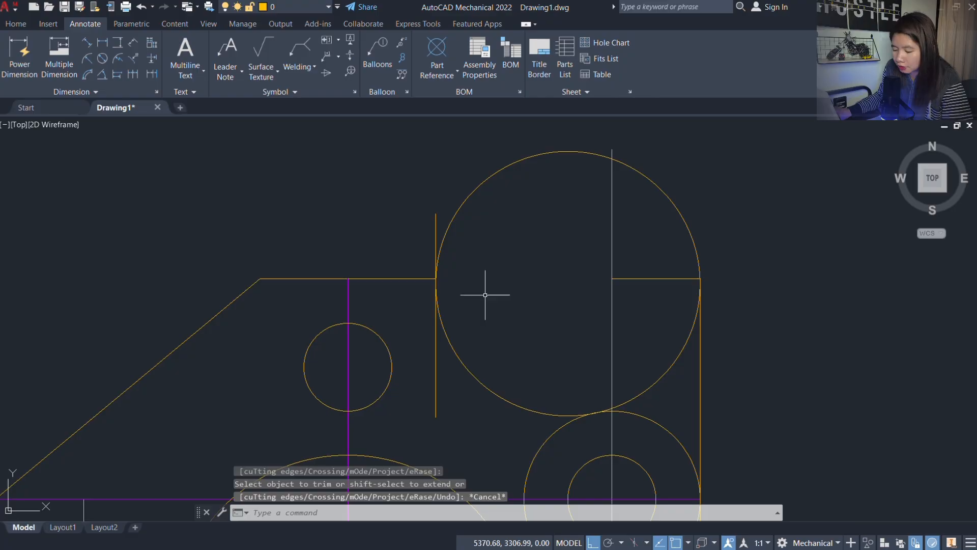
Step: Trim the short vertical line below the plate's top edge and cut the 15 mm radius circle down to its lower contour arc
{"action": "type", "text": "tr"}
{"action": "key", "text": "Return"}
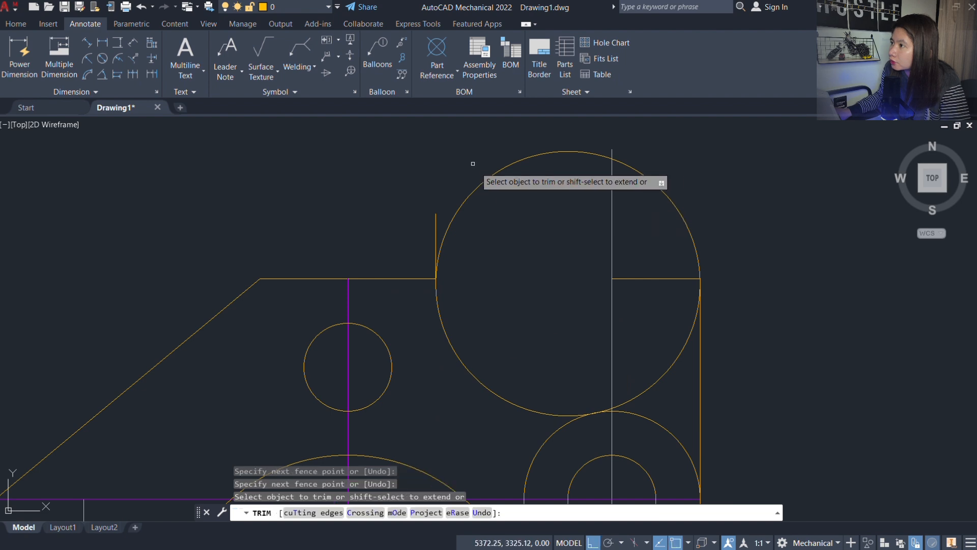
{"action": "left_click", "coordinate": [487, 178]}
{"action": "left_click", "coordinate": [664, 374]}
{"action": "left_click", "coordinate": [697, 249]}
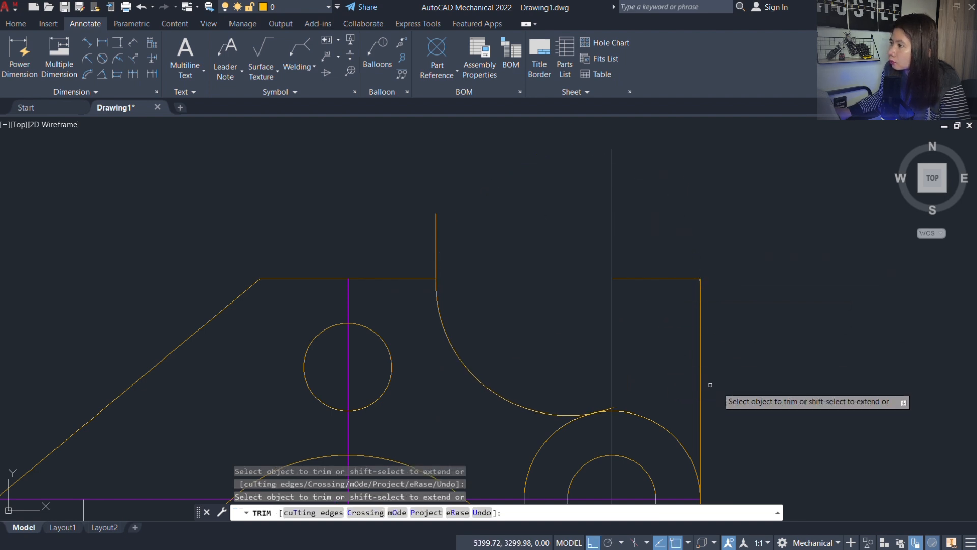
Step: Trim the plate's right edge above the upper right hole and reduce the 10 mm radius circle to its outer corner arc
{"action": "left_click_drag", "start_coordinate": [718, 386], "coordinate": [689, 357]}
{"action": "scroll", "coordinate": [612, 418], "scroll_direction": "down", "scroll_amount": 4}
{"action": "left_click_drag", "start_coordinate": [612, 265], "coordinate": [567, 258]}
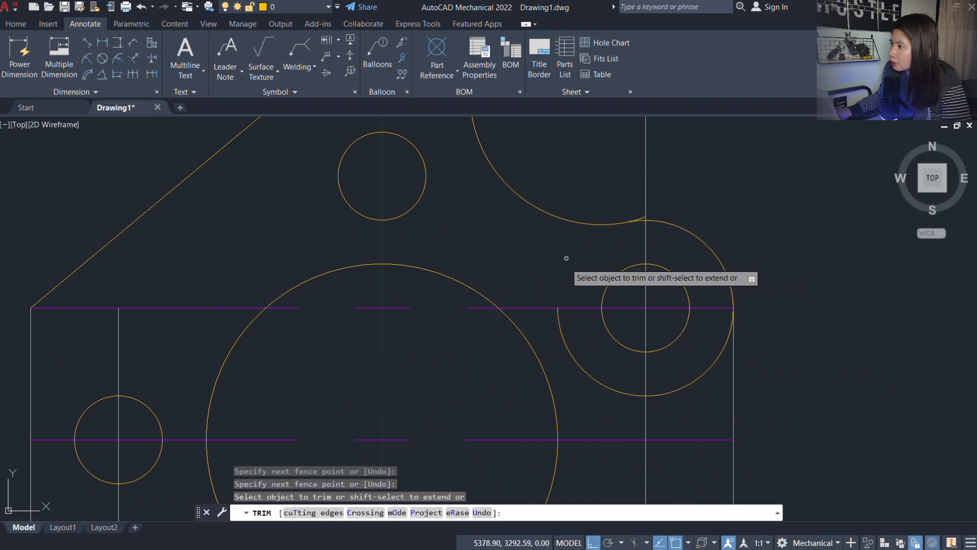
{"action": "left_click", "coordinate": [585, 370]}
{"action": "left_click", "coordinate": [684, 387]}
Step: Trim the 15 mm arc's overshoot past the 10 mm arc and the vertical line extending above the contour
{"action": "middle_click_drag", "start_coordinate": [670, 250], "coordinate": [672, 312]}
{"action": "scroll", "coordinate": [678, 294], "scroll_direction": "up", "scroll_amount": 4}
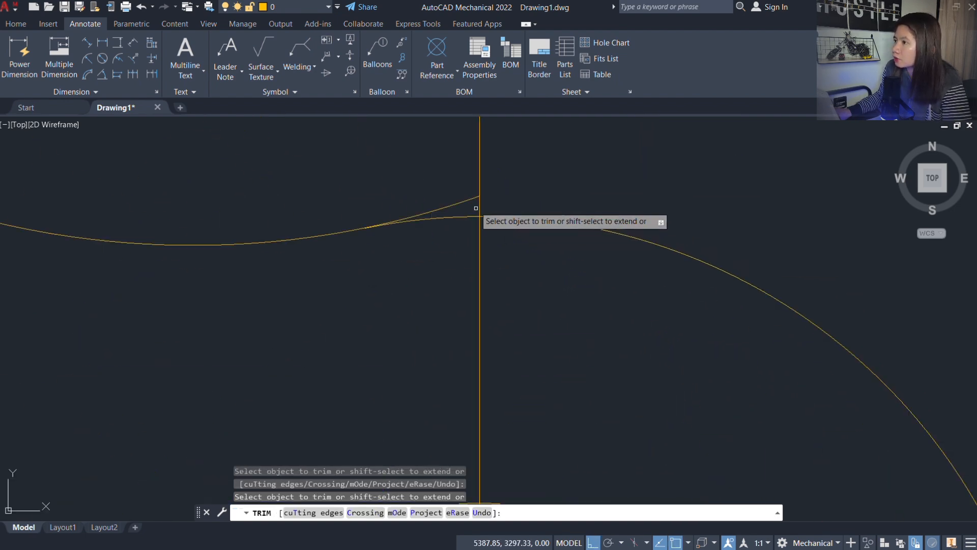
{"action": "left_click", "coordinate": [471, 200]}
{"action": "left_click", "coordinate": [479, 200]}
{"action": "scroll", "coordinate": [622, 170], "scroll_direction": "down", "scroll_amount": 6}
{"action": "middle_click_drag", "start_coordinate": [617, 202], "coordinate": [599, 325]}
{"action": "key", "text": "Escape"}
Step: Erase the leftover piece of top edge above the upper right hole and the vertical stub at the 15 mm arc's upper end
{"action": "left_click", "coordinate": [642, 266]}
{"action": "left_click", "coordinate": [578, 227]}
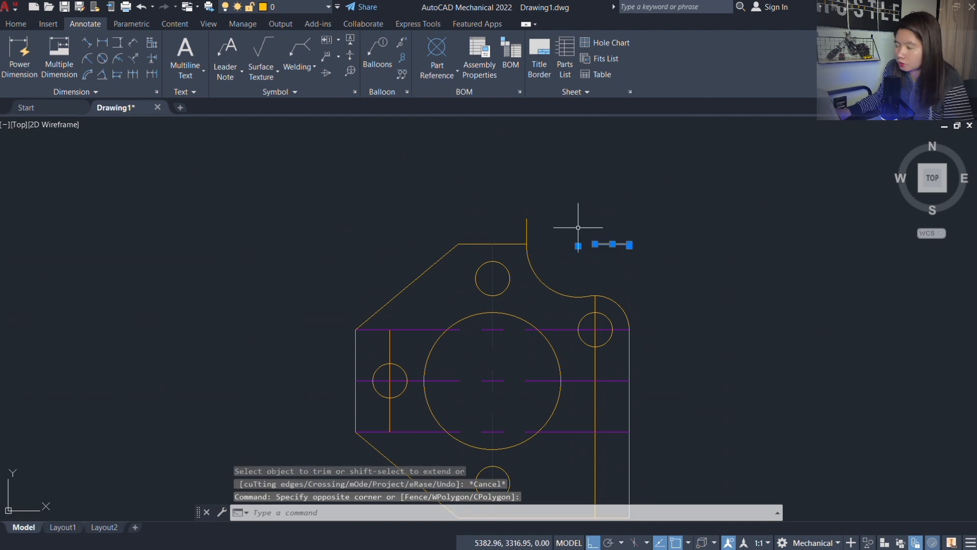
{"action": "type", "text": "e"}
{"action": "scroll", "coordinate": [566, 230], "scroll_direction": "up", "scroll_amount": 2}
{"action": "left_click", "coordinate": [604, 240]}
{"action": "left_click", "coordinate": [524, 220]}
{"action": "type", "text": "e"}
Step: Try to erase the upper horizontal reference line together with the central circle, and undo that erase
{"action": "middle_click_drag", "start_coordinate": [643, 273], "coordinate": [612, 139]}
{"action": "scroll", "coordinate": [559, 209], "scroll_direction": "up", "scroll_amount": 2}
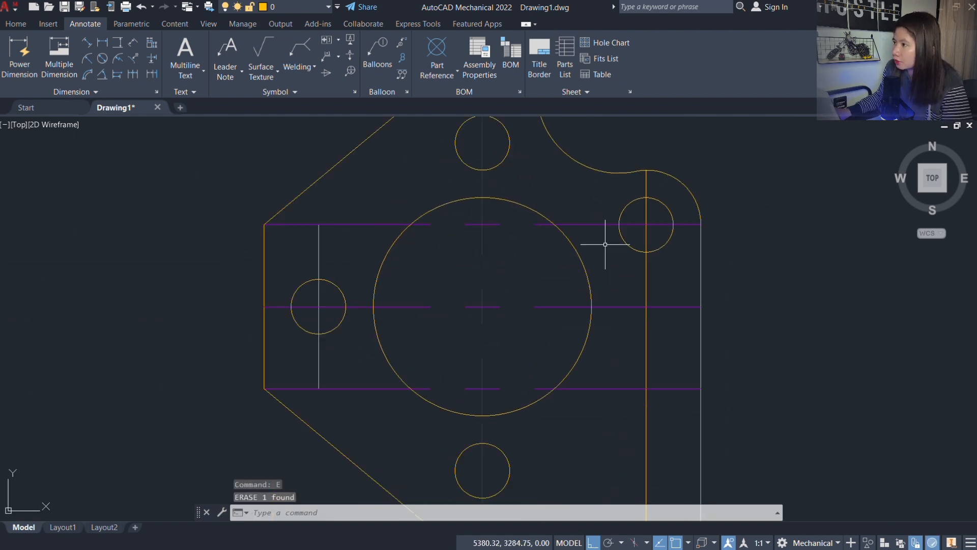
{"action": "left_click", "coordinate": [604, 244]}
{"action": "left_click", "coordinate": [565, 201]}
{"action": "type", "text": "e"}
{"action": "key", "text": "ctrl+z"}
Step: Erase the upper and lower horizontal reference lines, leaving the central circle and the middle reference line in place
{"action": "left_click", "coordinate": [602, 220]}
{"action": "left_click", "coordinate": [565, 235]}
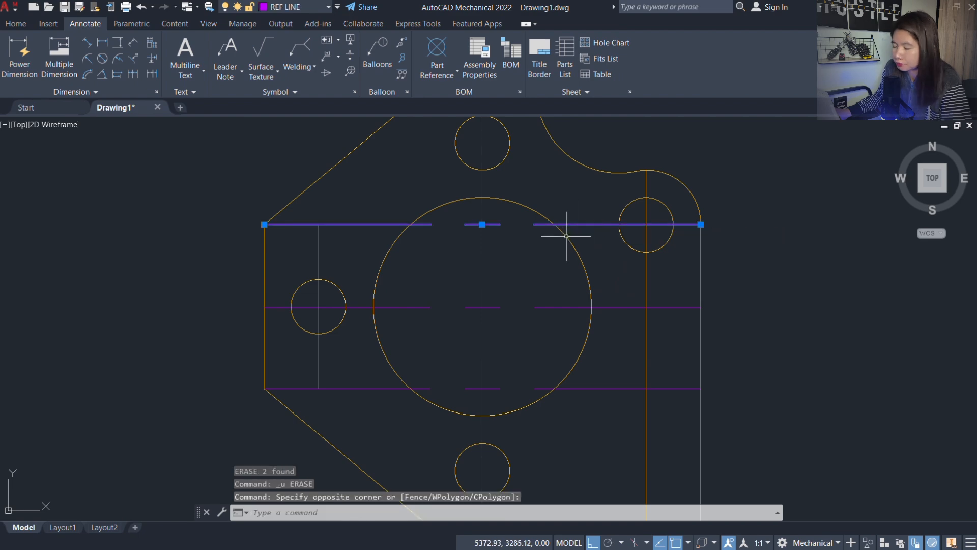
{"action": "type", "text": "e"}
{"action": "scroll", "coordinate": [618, 398], "scroll_direction": "up", "scroll_amount": 2}
{"action": "left_click", "coordinate": [654, 398]}
{"action": "left_click", "coordinate": [622, 360]}
{"action": "type", "text": "e"}
{"action": "scroll", "coordinate": [690, 310], "scroll_direction": "down", "scroll_amount": 2}
{"action": "scroll", "coordinate": [662, 285], "scroll_direction": "down", "scroll_amount": 3}
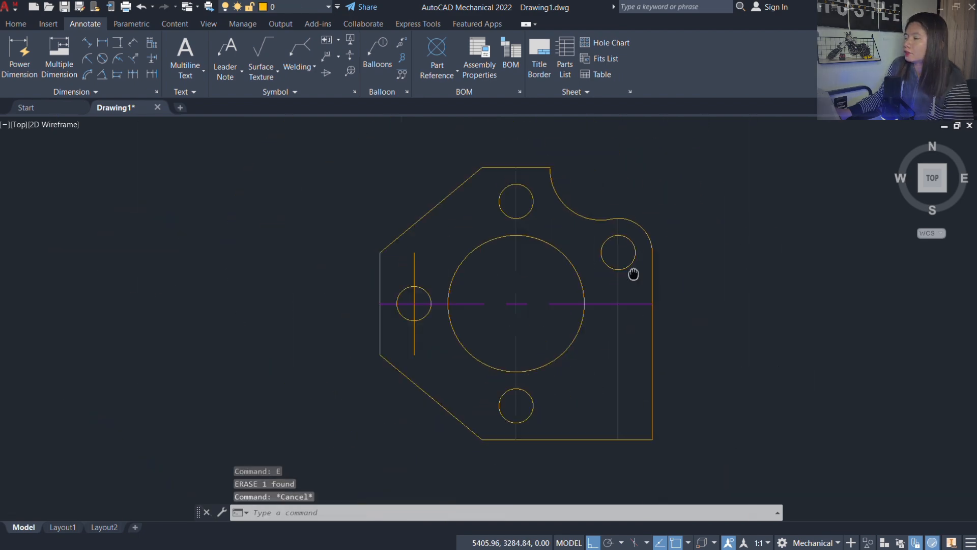
Step: Check the 2D-1.jpg reference and mirror the upper right hole and both contour arcs about the horizontal centreline, keeping the source objects
{"action": "key", "text": "alt+Tab"}
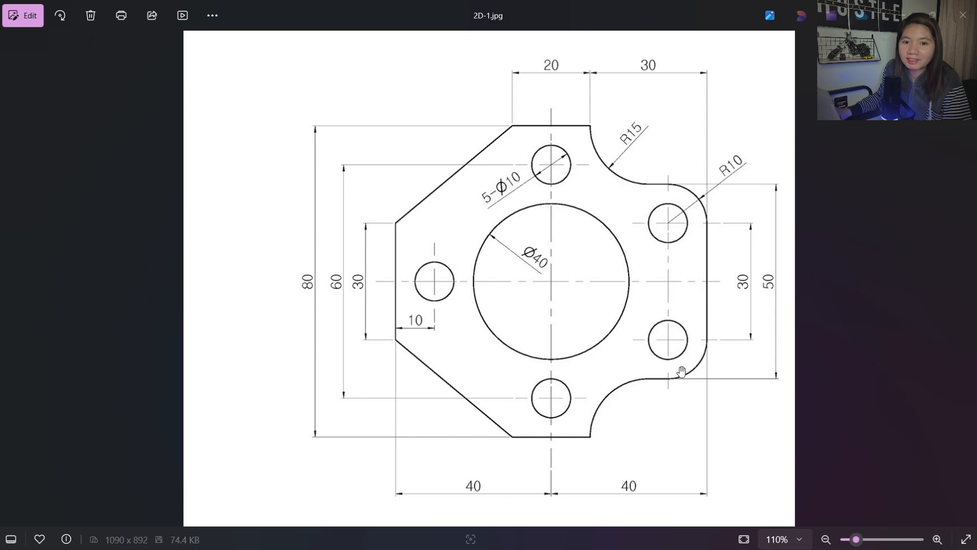
{"action": "key", "text": "alt+Tab"}
{"action": "scroll", "coordinate": [585, 229], "scroll_direction": "up", "scroll_amount": 2}
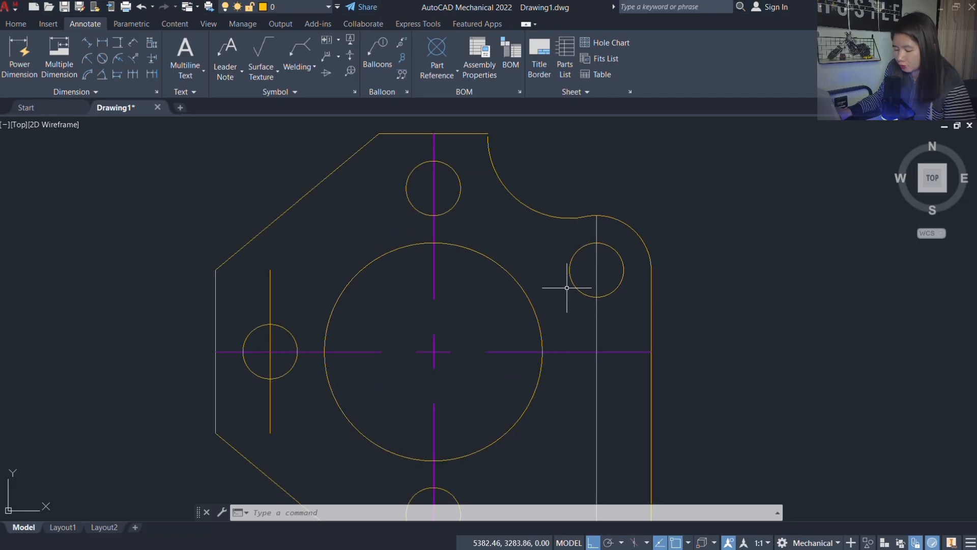
{"action": "type", "text": "MI"}
{"action": "key", "text": "Return"}
{"action": "left_click", "coordinate": [585, 254]}
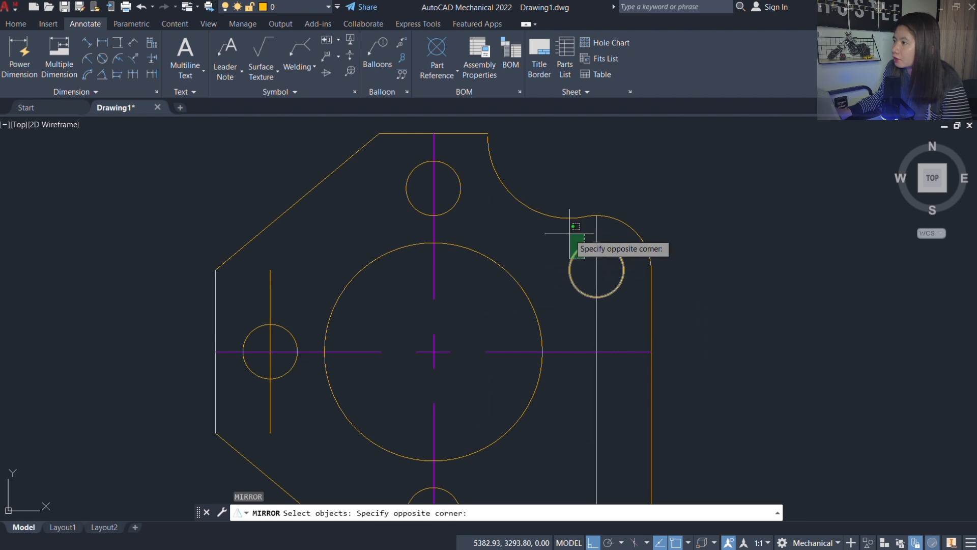
{"action": "left_click", "coordinate": [573, 233]}
{"action": "left_click", "coordinate": [580, 222]}
{"action": "left_click", "coordinate": [548, 190]}
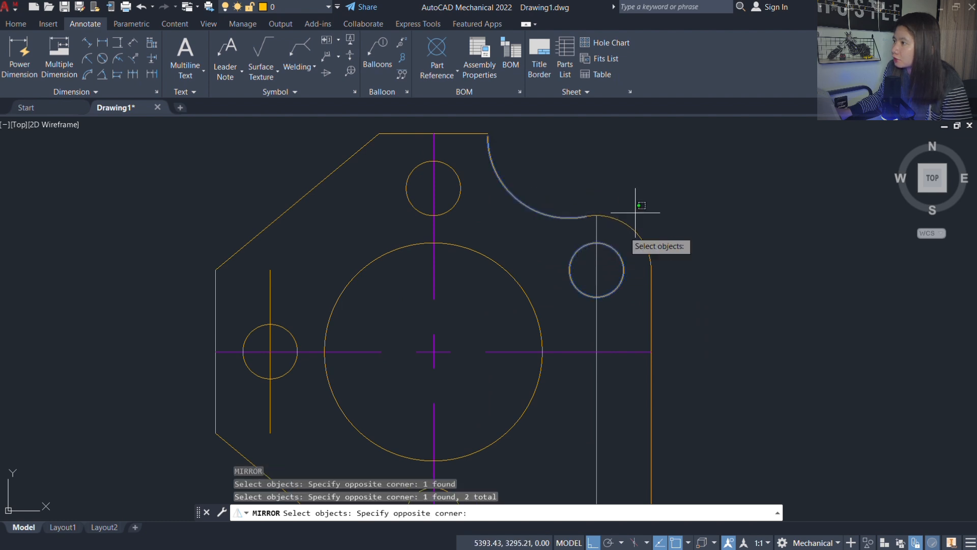
{"action": "left_click", "coordinate": [629, 233]}
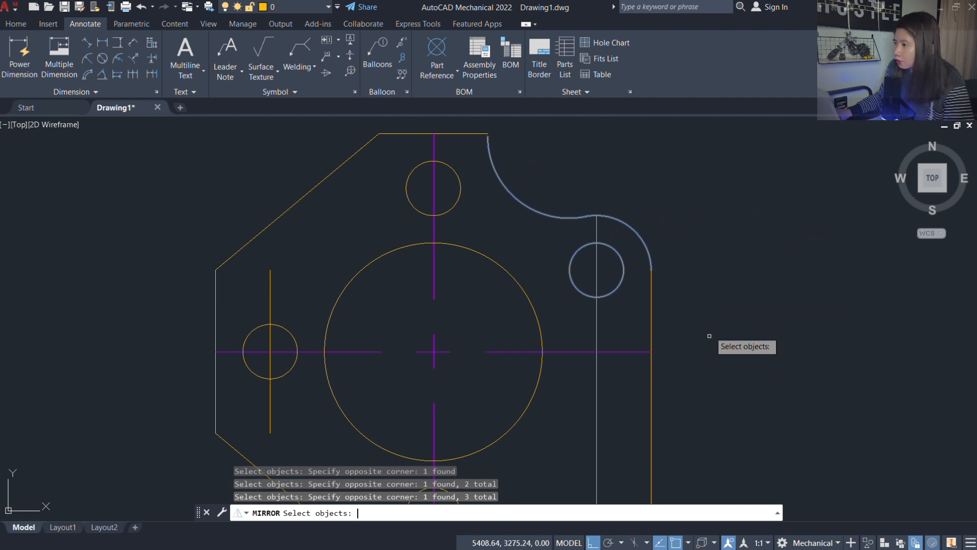
{"action": "key", "text": "Return"}
{"action": "left_click", "coordinate": [433, 352]}
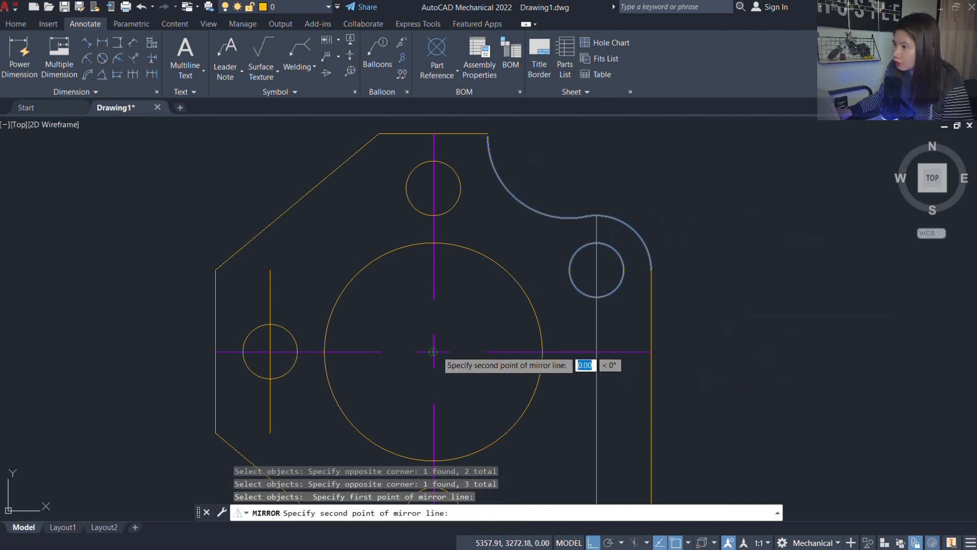
{"action": "left_click", "coordinate": [776, 344]}
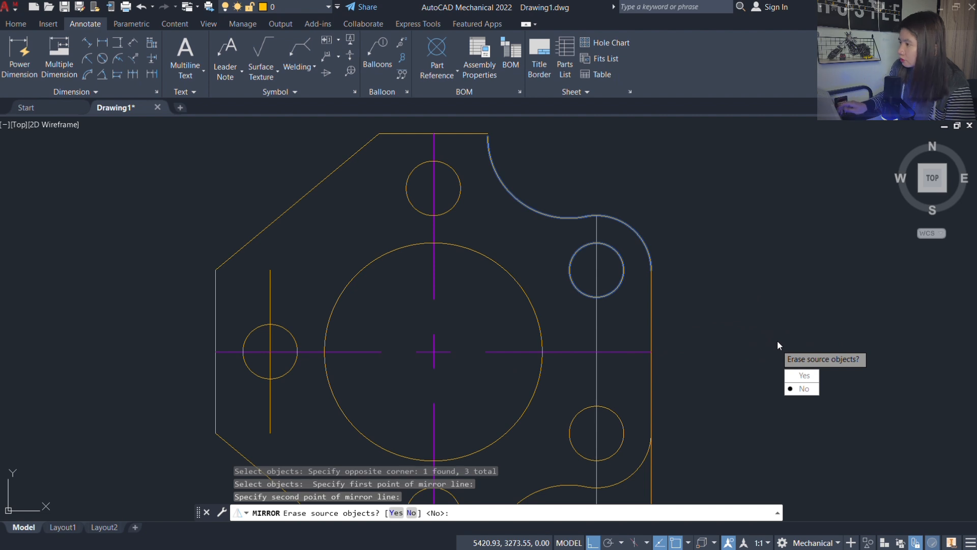
{"action": "key", "text": "Return"}
{"action": "scroll", "coordinate": [748, 363], "scroll_direction": "down", "scroll_amount": 2}
{"action": "scroll", "coordinate": [691, 453], "scroll_direction": "up", "scroll_amount": 2}
{"action": "mouse_move", "coordinate": [691, 453]}
{"action": "middle_mouse_down"}
{"action": "mouse_move", "coordinate": [678, 327]}
{"action": "mouse_move", "coordinate": [690, 257]}
{"action": "middle_mouse_up"}
{"action": "key", "text": "Return"}
{"action": "left_click", "coordinate": [688, 293]}
{"action": "left_click", "coordinate": [597, 332]}
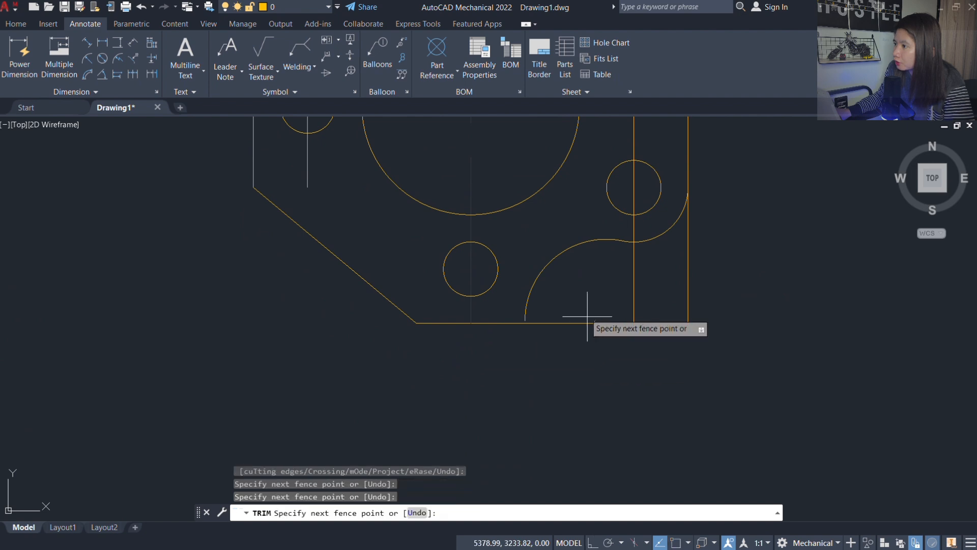
{"action": "key", "text": "Escape"}
Step: Inspect the mirrored arcs at the lower right corner and undo the trim and the mirror
{"action": "scroll", "coordinate": [711, 200], "scroll_direction": "up", "scroll_amount": 1}
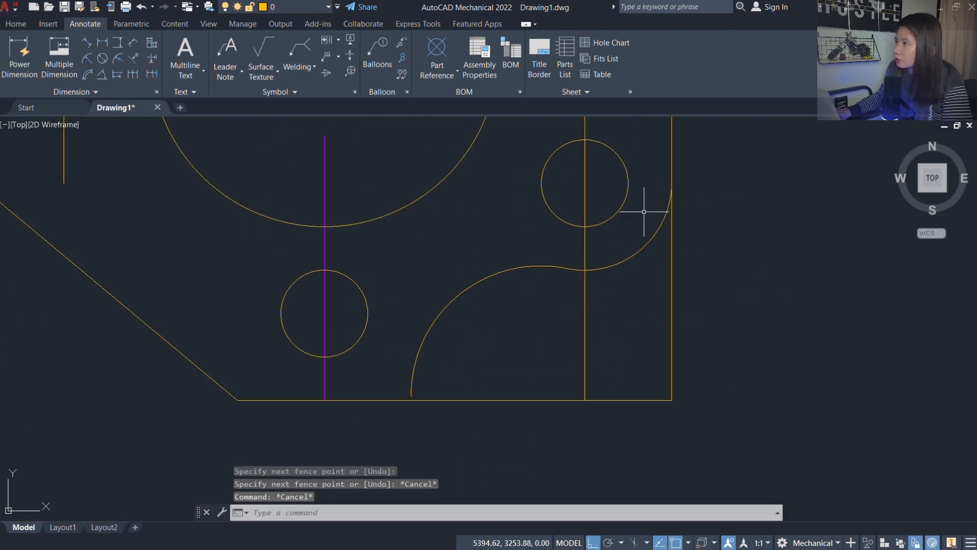
{"action": "scroll", "coordinate": [636, 217], "scroll_direction": "down", "scroll_amount": 1}
{"action": "scroll", "coordinate": [641, 175], "scroll_direction": "down", "scroll_amount": 1}
{"action": "middle_click_drag", "start_coordinate": [638, 189], "coordinate": [611, 281]}
{"action": "scroll", "coordinate": [541, 355], "scroll_direction": "up", "scroll_amount": 2}
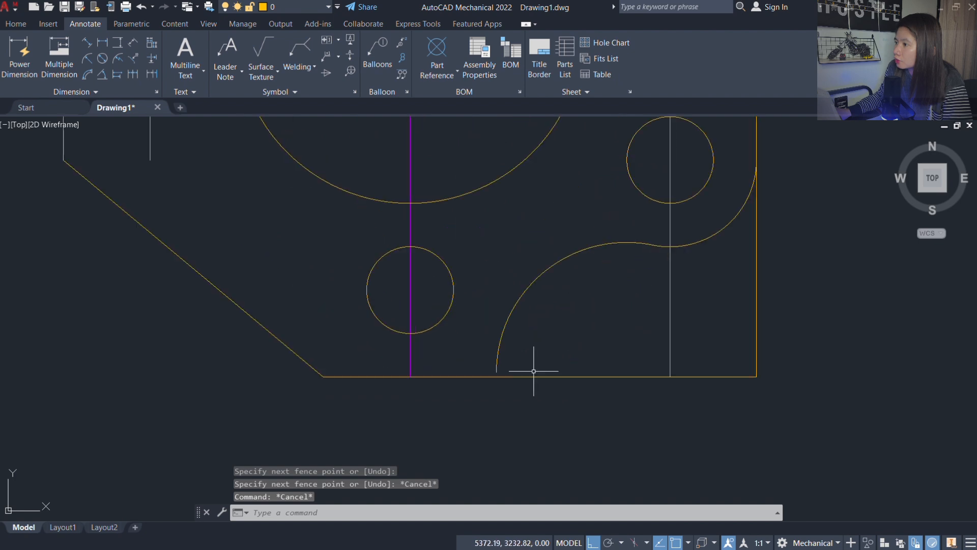
{"action": "middle_click_drag", "start_coordinate": [725, 253], "coordinate": [695, 363]}
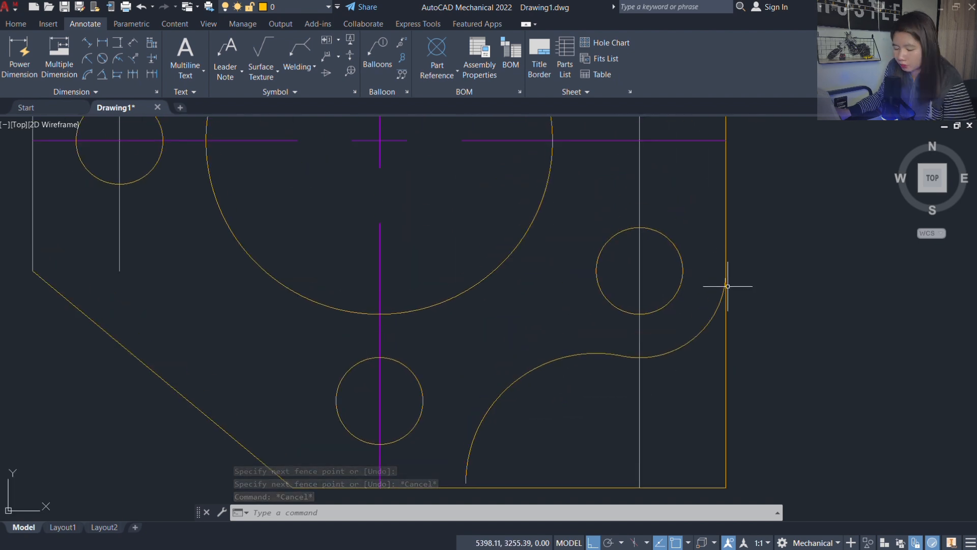
{"action": "key", "text": "ctrl+z"}
{"action": "key", "text": "ctrl+z"}
{"action": "key", "text": "ctrl+z"}
{"action": "key", "text": "ctrl+z"}
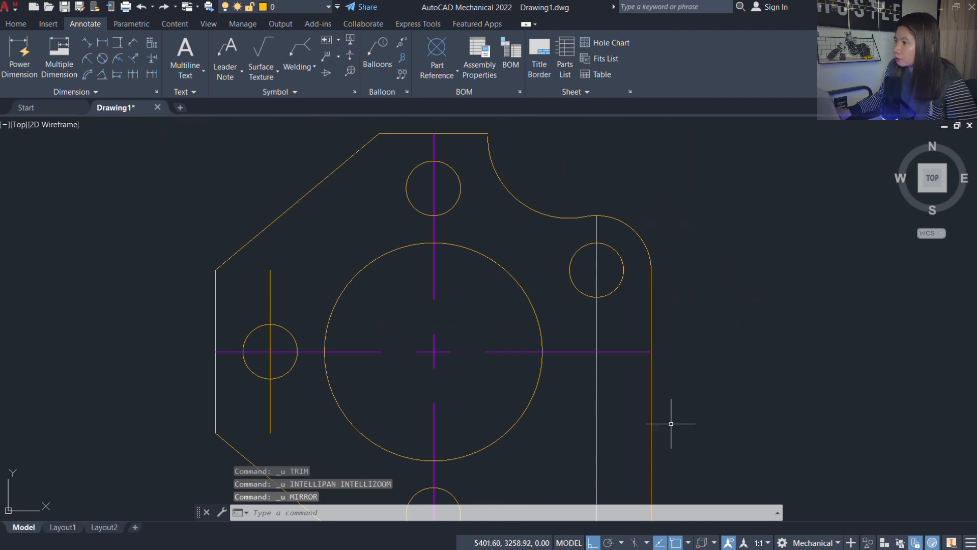
Step: Mirror the 10 mm corner arc, upper right hole and 15 mm arc about the centreline through the right edge, keeping the source objects
{"action": "scroll", "coordinate": [654, 252], "scroll_direction": "up", "scroll_amount": 2}
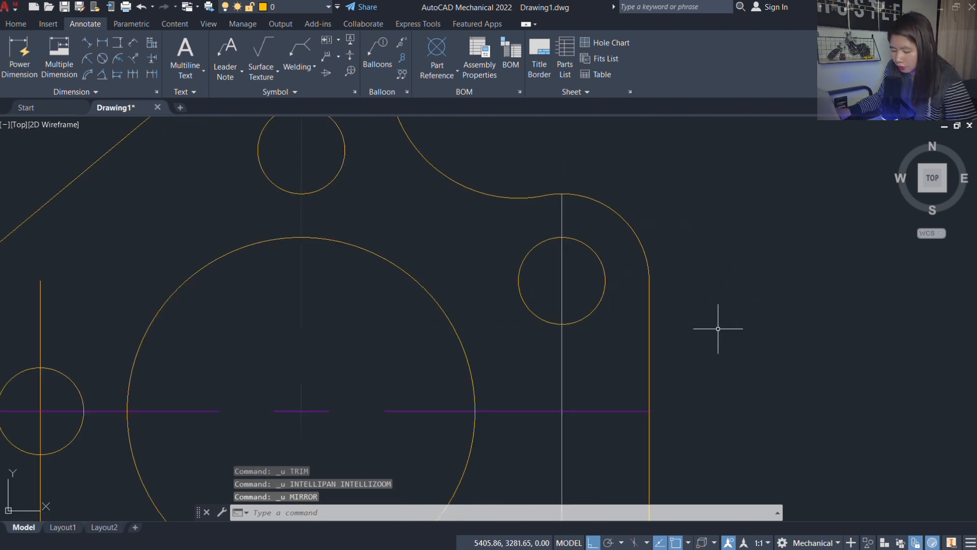
{"action": "type", "text": "MI"}
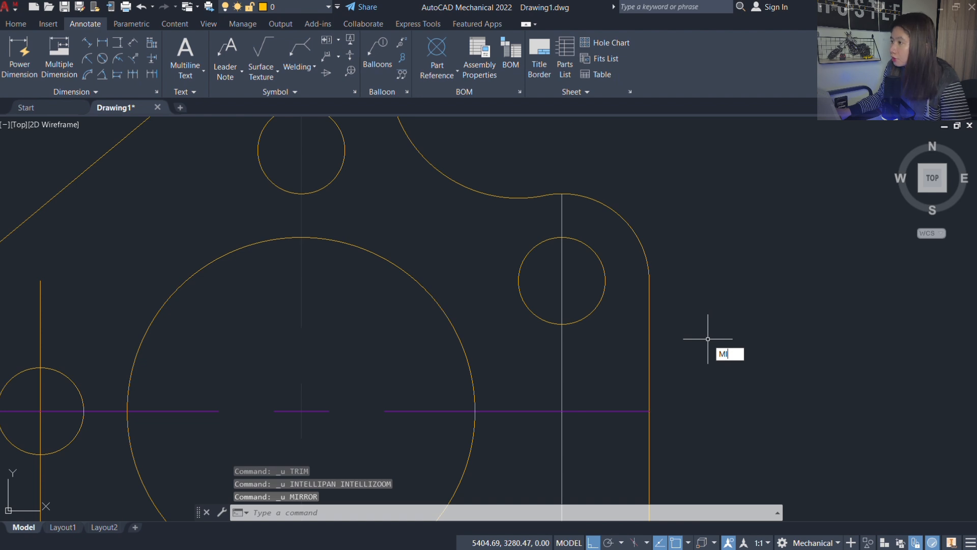
{"action": "type", "text": "RROR"}
{"action": "key", "text": "Return"}
{"action": "left_click", "coordinate": [606, 229]}
{"action": "left_click", "coordinate": [605, 246]}
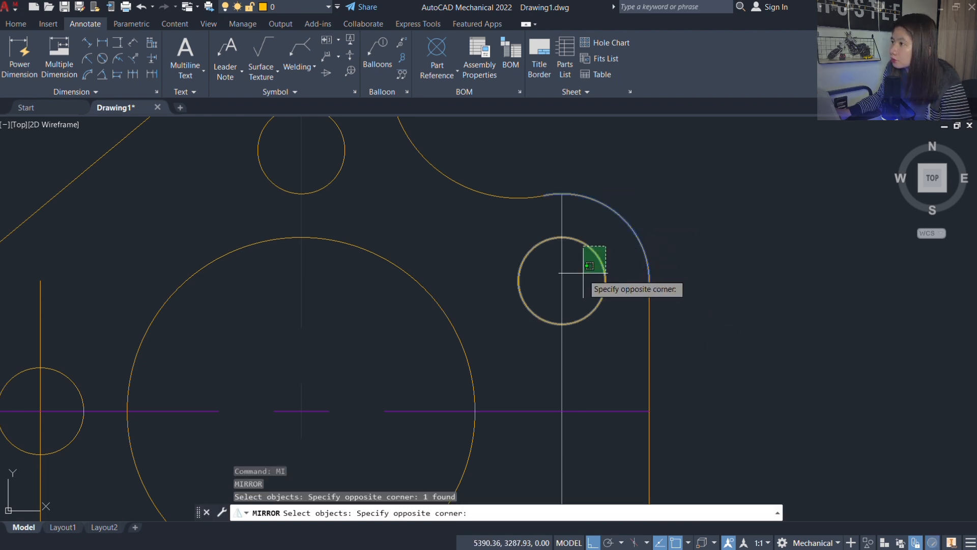
{"action": "left_click", "coordinate": [583, 273]}
{"action": "left_click", "coordinate": [497, 148]}
{"action": "left_click", "coordinate": [485, 225]}
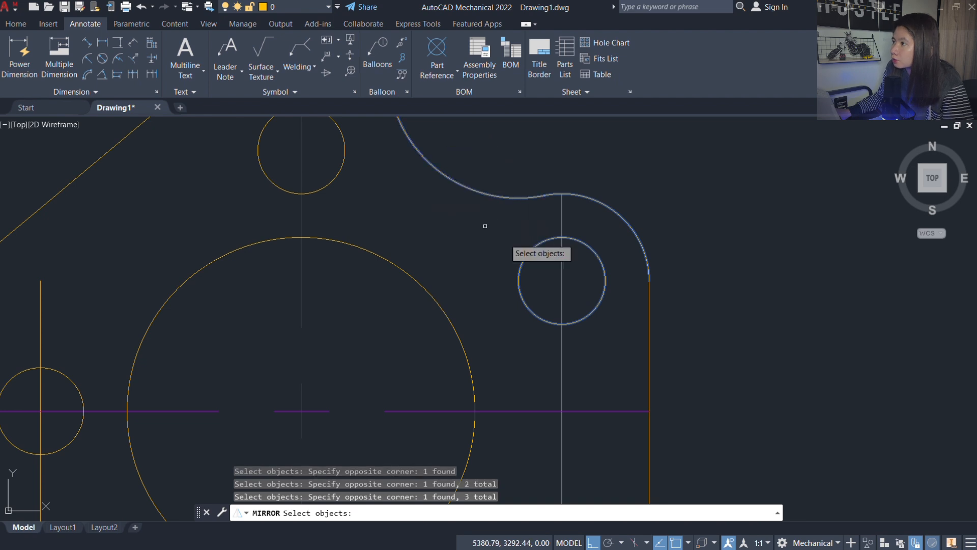
{"action": "key", "text": "Return"}
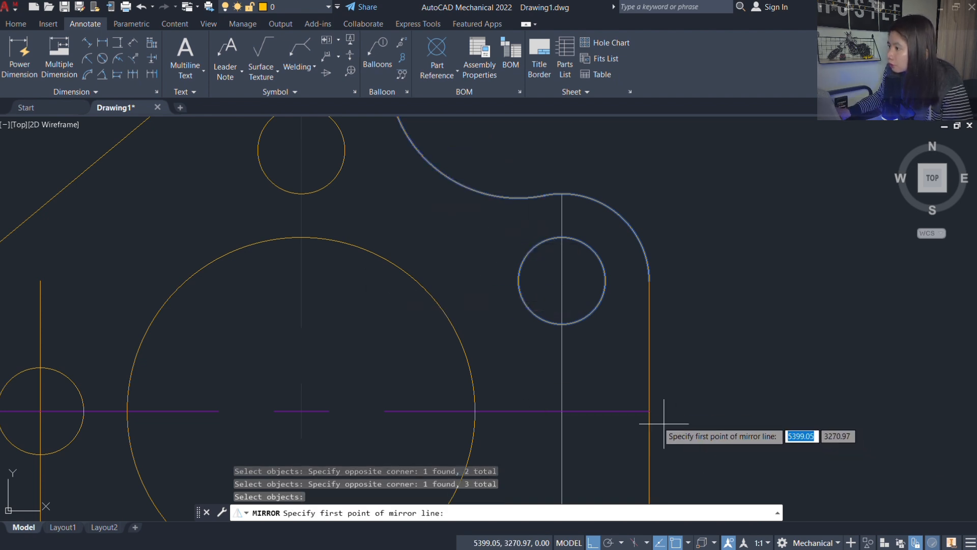
{"action": "left_click", "coordinate": [648, 410]}
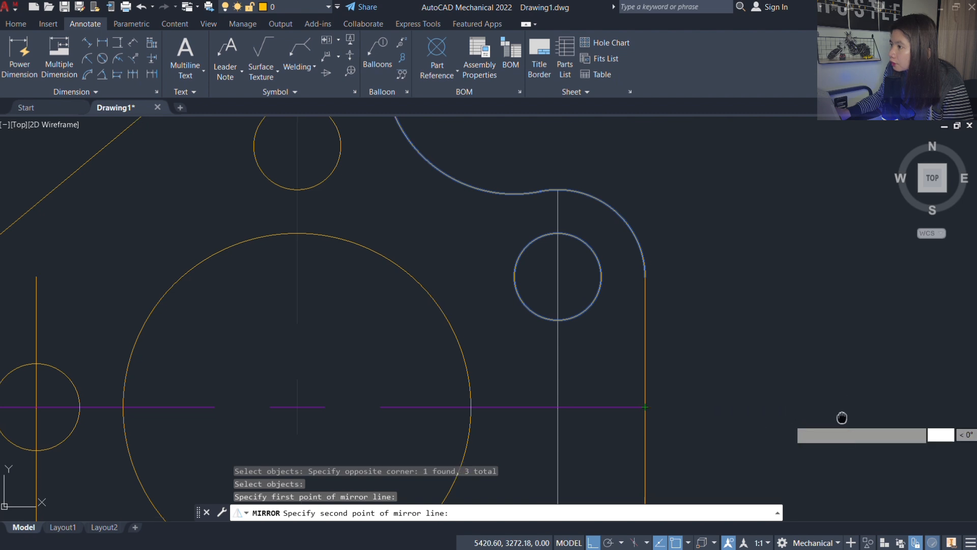
{"action": "middle_click_drag", "start_coordinate": [841, 415], "coordinate": [738, 199]}
{"action": "left_click", "coordinate": [801, 194]}
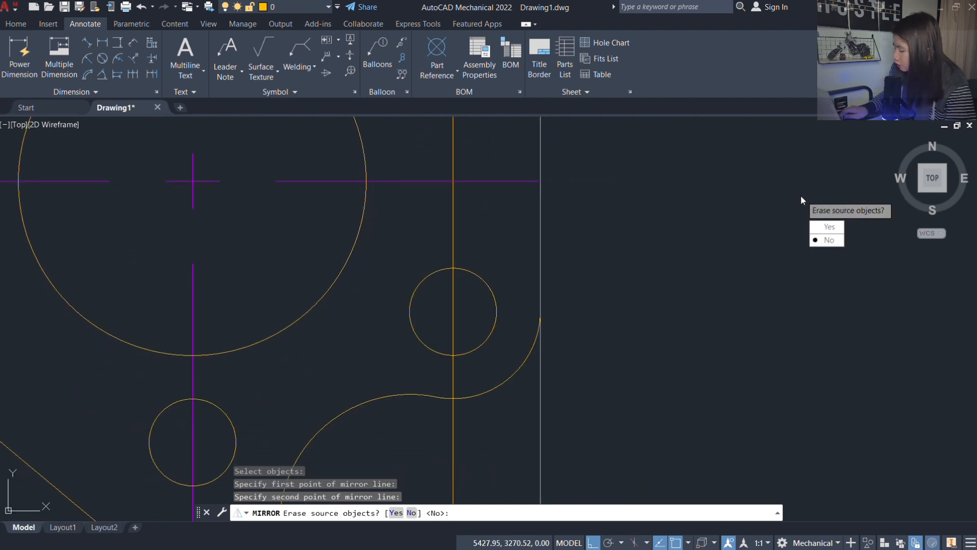
{"action": "key", "text": "Return"}
{"action": "key", "text": "Return"}
{"action": "scroll", "coordinate": [821, 227], "scroll_direction": "up", "scroll_amount": 2}
{"action": "scroll", "coordinate": [610, 346], "scroll_direction": "down", "scroll_amount": 3}
{"action": "key", "text": "Escape"}
{"action": "scroll", "coordinate": [375, 465], "scroll_direction": "up", "scroll_amount": 3}
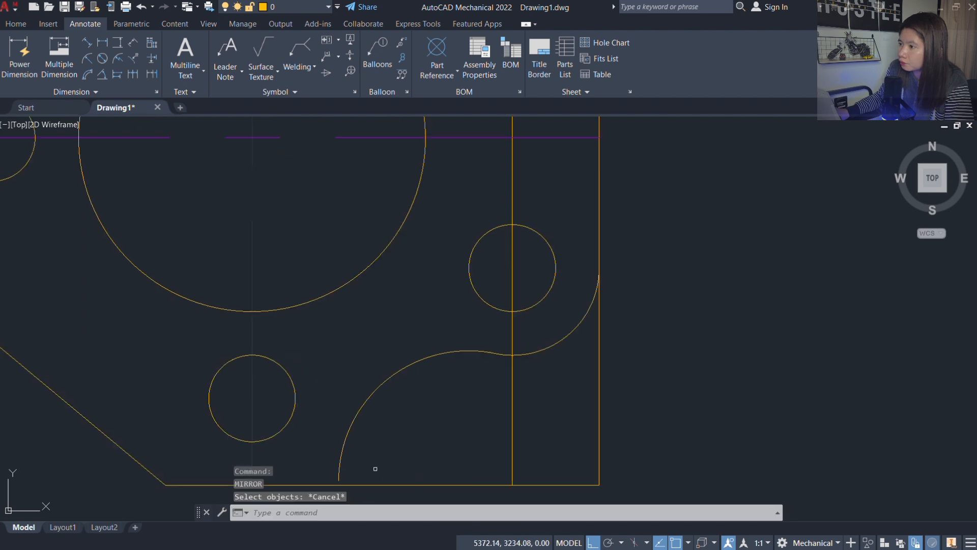
Step: Move the lower right hole and both mirrored contour arcs down so the 15 mm arc's end meets the plate's bottom edge
{"action": "left_click", "coordinate": [561, 323]}
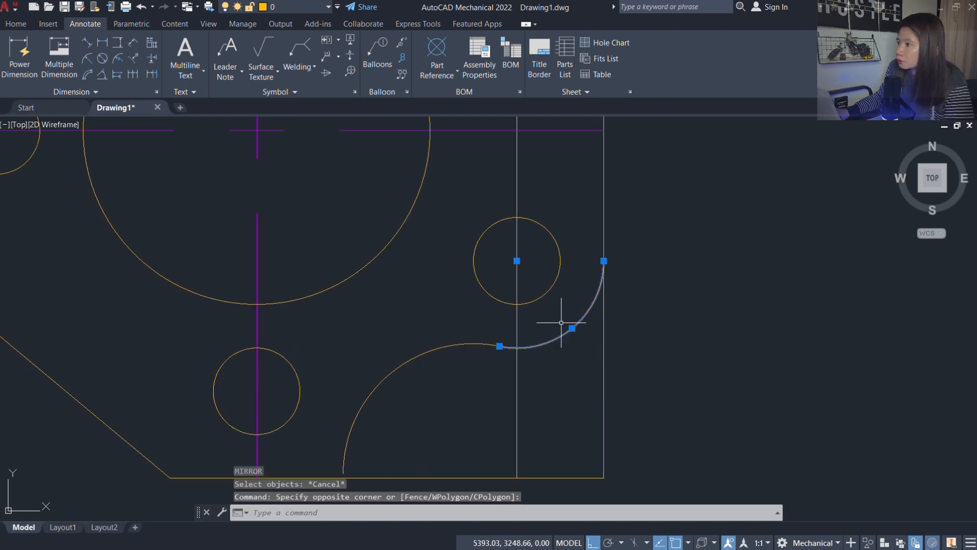
{"action": "left_click", "coordinate": [483, 387]}
{"action": "left_click", "coordinate": [450, 340]}
{"action": "middle_click_drag", "start_coordinate": [746, 299], "coordinate": [732, 366]}
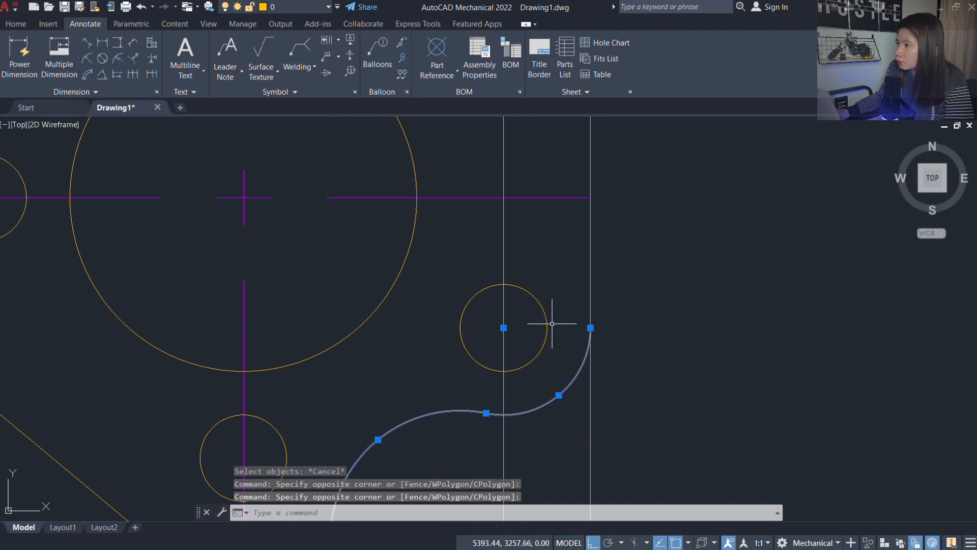
{"action": "left_click", "coordinate": [552, 324]}
{"action": "left_click", "coordinate": [528, 315]}
{"action": "middle_click_drag", "start_coordinate": [708, 449], "coordinate": [752, 331]}
{"action": "type", "text": "M"}
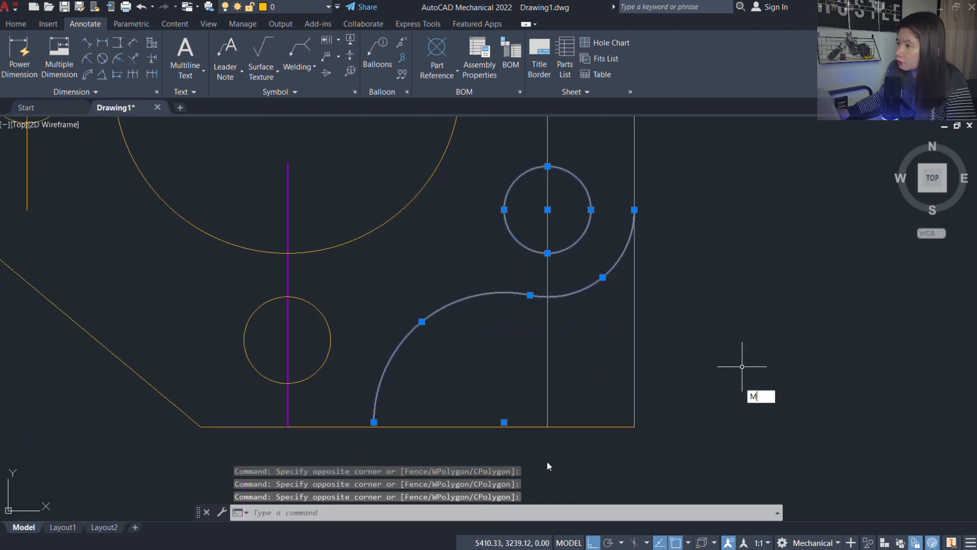
{"action": "key", "text": "Return"}
{"action": "scroll", "coordinate": [382, 451], "scroll_direction": "up", "scroll_amount": 3}
{"action": "left_click", "coordinate": [357, 400]}
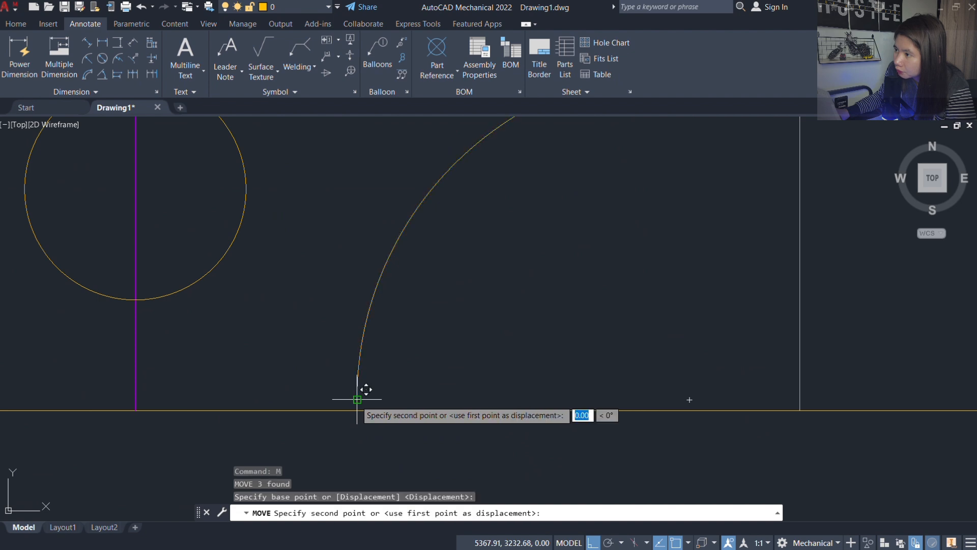
{"action": "key", "text": "Escape"}
{"action": "scroll", "coordinate": [437, 382], "scroll_direction": "down", "scroll_amount": 8}
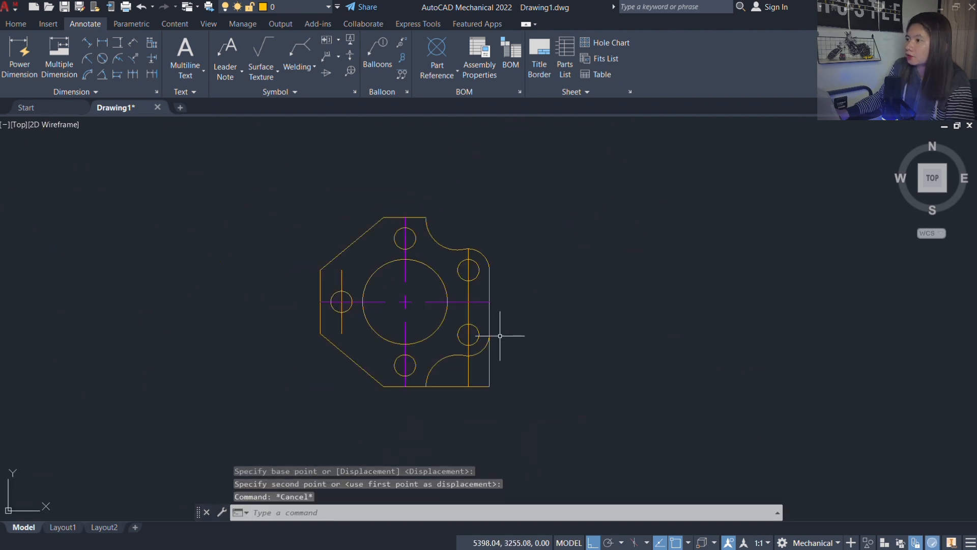
Step: Trim the right edge below the 10 mm corner arc and the bottom edge between the 15 mm arc and the holes' vertical line
{"action": "scroll", "coordinate": [501, 336], "scroll_direction": "up", "scroll_amount": 4}
{"action": "scroll", "coordinate": [539, 417], "scroll_direction": "up", "scroll_amount": 3}
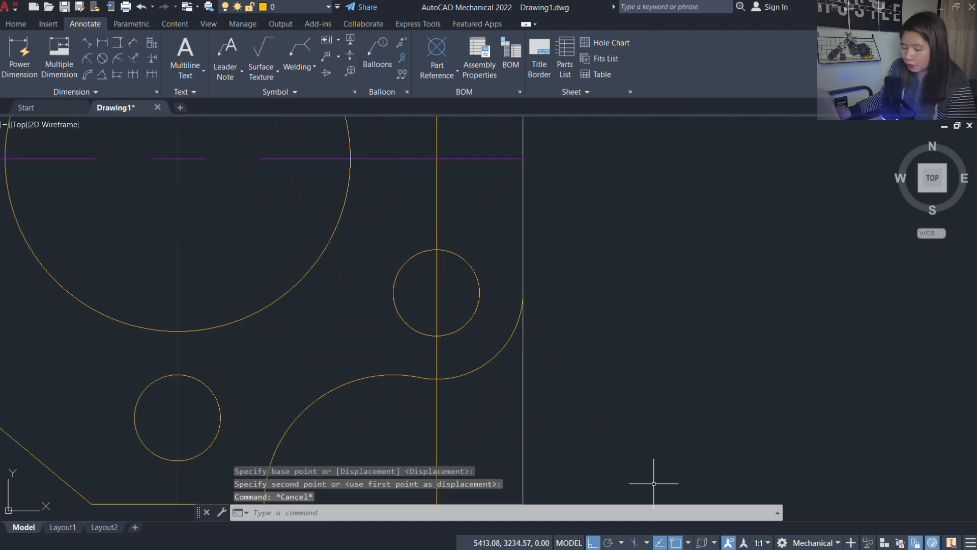
{"action": "type", "text": "tr"}
{"action": "key", "text": "Return"}
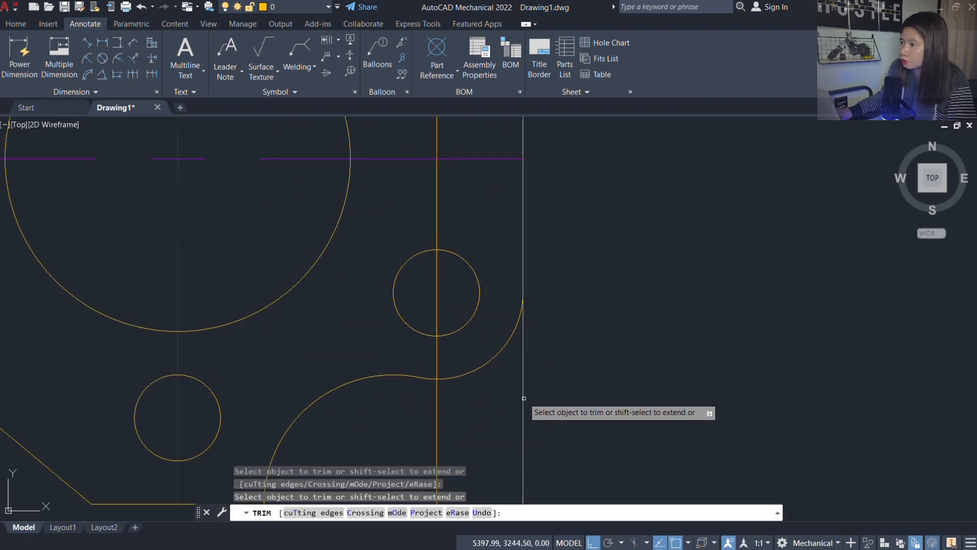
{"action": "scroll", "coordinate": [523, 397], "scroll_direction": "down", "scroll_amount": 3}
{"action": "scroll", "coordinate": [569, 370], "scroll_direction": "up", "scroll_amount": 3}
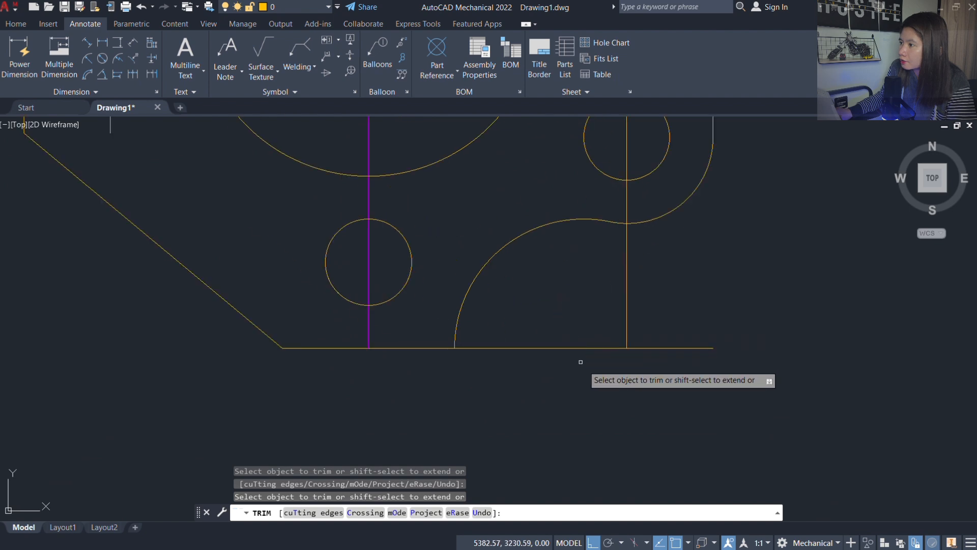
{"action": "left_click", "coordinate": [553, 316]}
{"action": "key", "text": "Return"}
{"action": "key", "text": "Escape"}
Step: Erase the leftover bottom edge segment and the vertical reference line through the two right holes
{"action": "left_click", "coordinate": [752, 371]}
{"action": "left_click", "coordinate": [613, 326]}
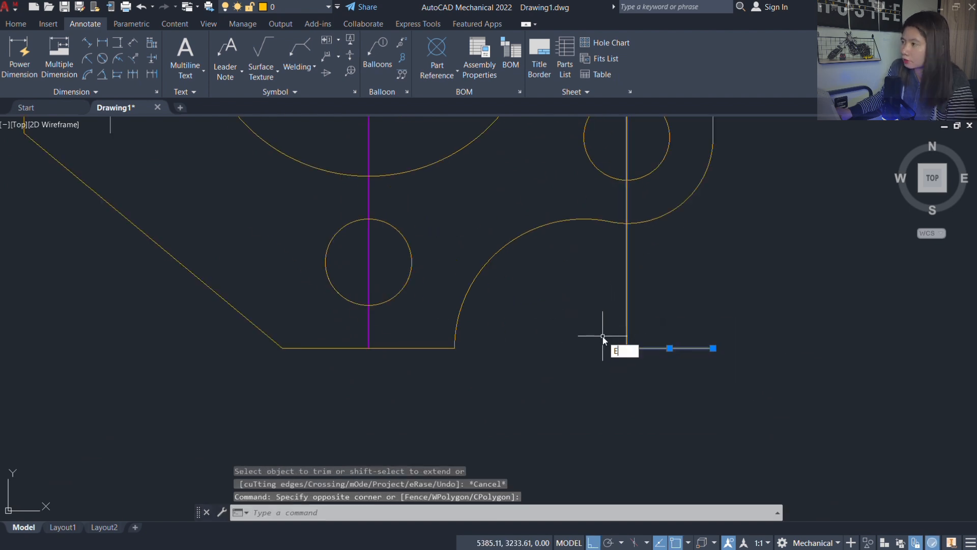
{"action": "type", "text": "e"}
{"action": "key", "text": "Return"}
Step: Erase the vertical reference line through the left hole and both centrelines crossing the central circle
{"action": "scroll", "coordinate": [690, 323], "scroll_direction": "down", "scroll_amount": 3}
{"action": "mouse_move", "coordinate": [634, 251]}
{"action": "middle_mouse_down"}
{"action": "mouse_move", "coordinate": [589, 292]}
{"action": "mouse_move", "coordinate": [579, 339]}
{"action": "middle_mouse_up"}
{"action": "scroll", "coordinate": [452, 235], "scroll_direction": "up", "scroll_amount": 2}
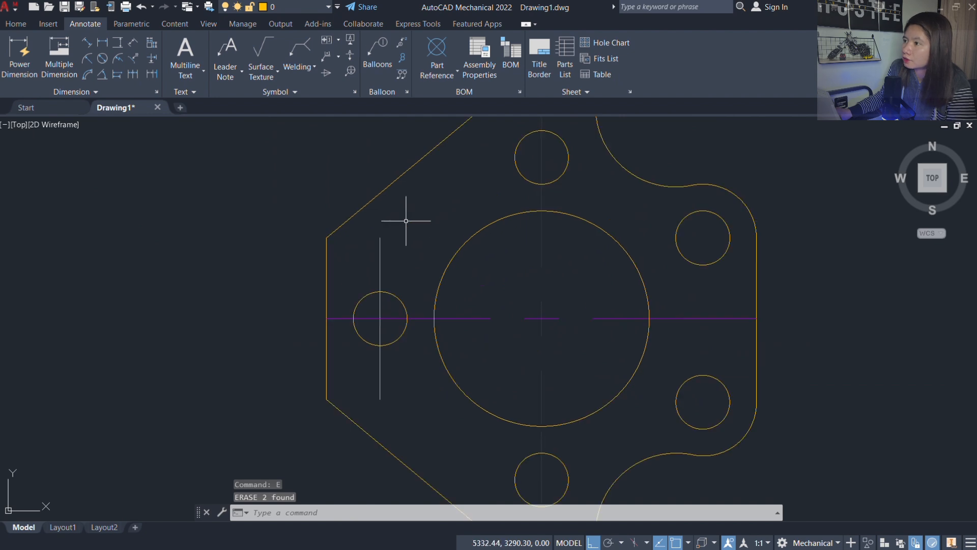
{"action": "left_click", "coordinate": [402, 226]}
{"action": "left_click", "coordinate": [360, 254]}
{"action": "type", "text": "e"}
{"action": "key", "text": "Return"}
{"action": "left_click", "coordinate": [560, 345]}
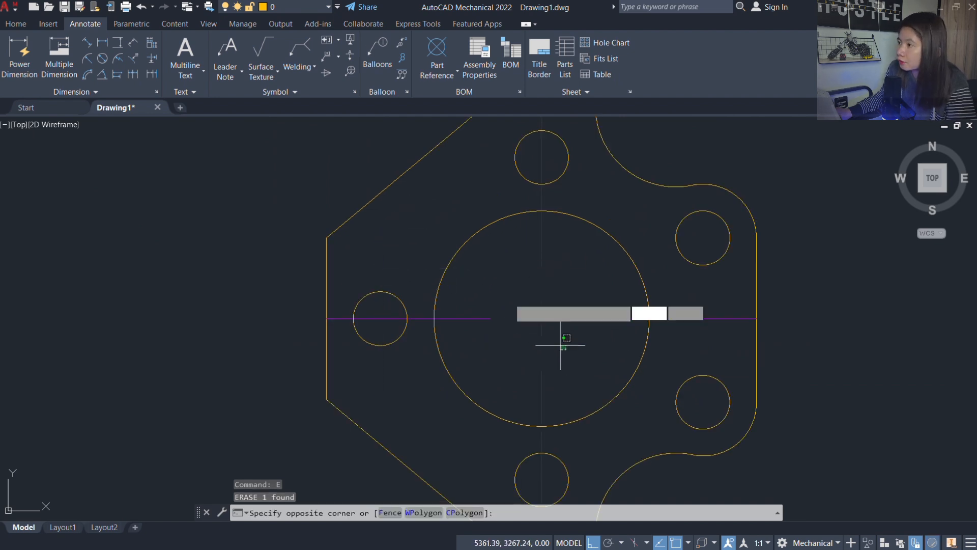
{"action": "left_click", "coordinate": [507, 295]}
{"action": "type", "text": "e"}
{"action": "key", "text": "Return"}
{"action": "scroll", "coordinate": [626, 292], "scroll_direction": "down", "scroll_amount": 4}
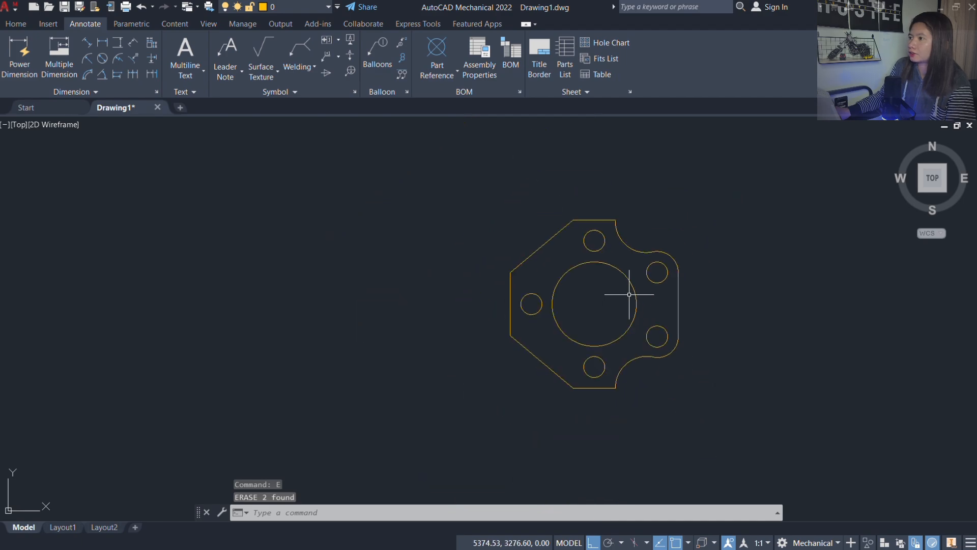
Step: Check the plate against the 2D-1.jpg reference and place a horizontal dimension above it for the length of the top edge
{"action": "key", "text": "alt+Tab"}
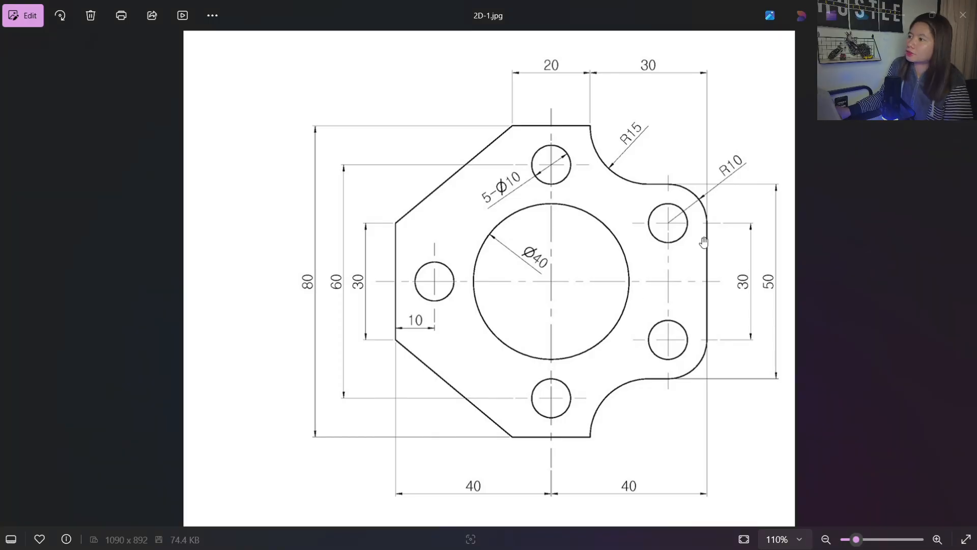
{"action": "key", "text": "alt+Tab"}
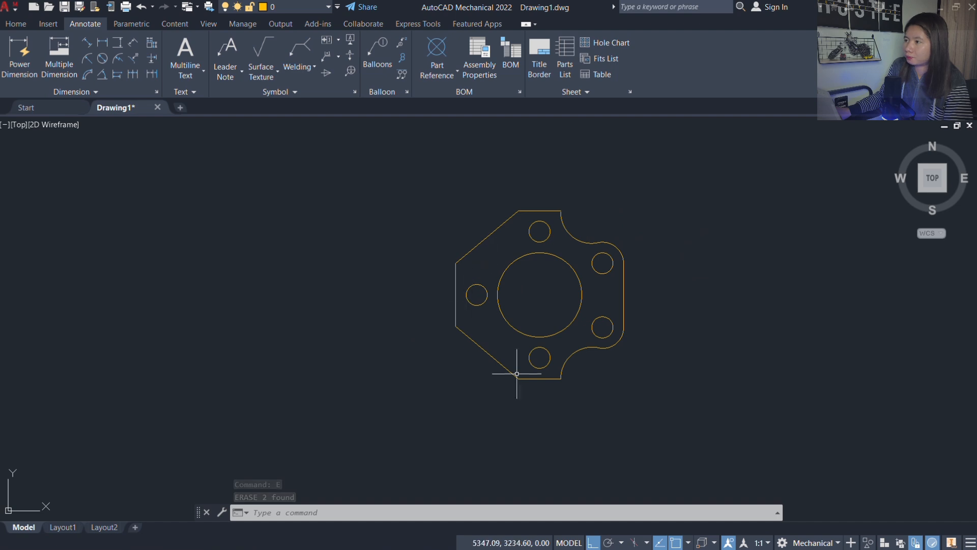
{"action": "scroll", "coordinate": [553, 249], "scroll_direction": "up", "scroll_amount": 2}
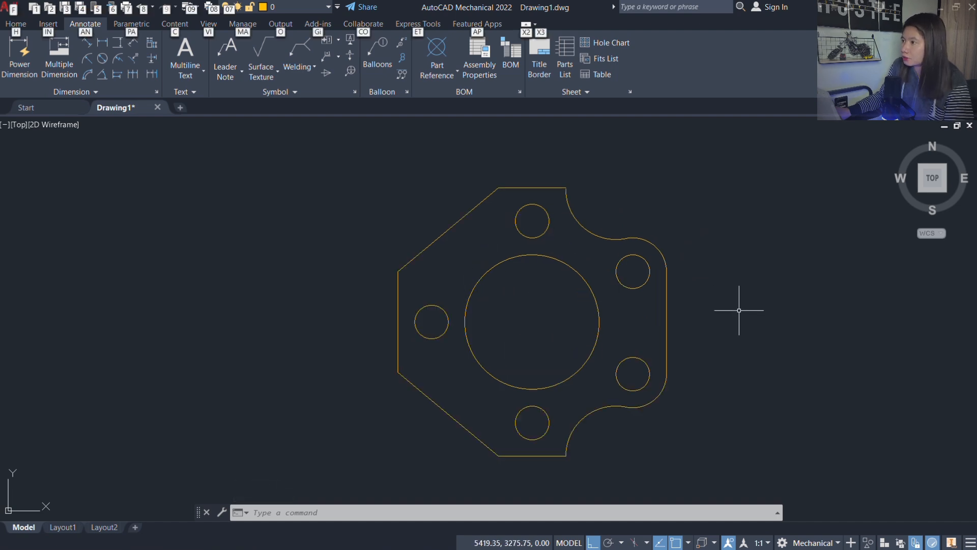
{"action": "key", "text": "alt+Tab"}
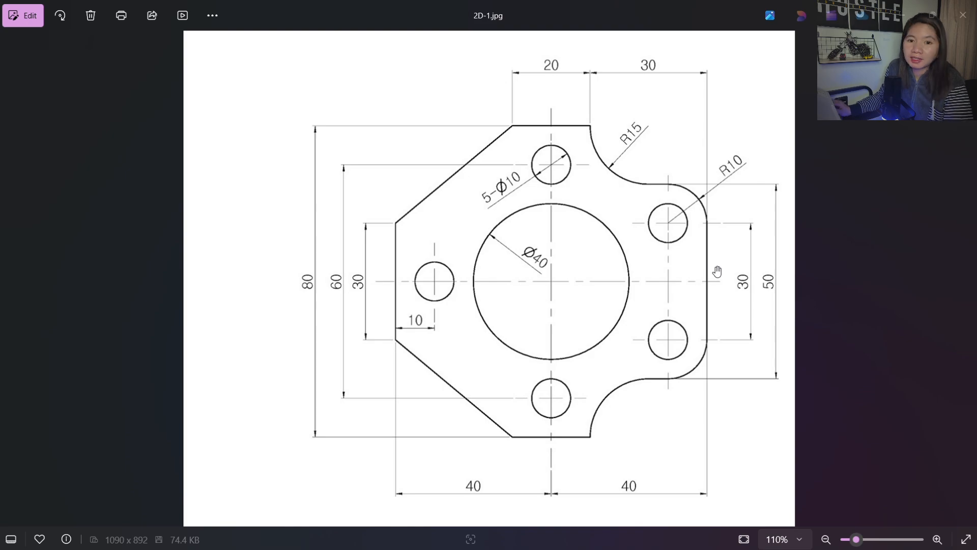
{"action": "key", "text": "alt+Tab"}
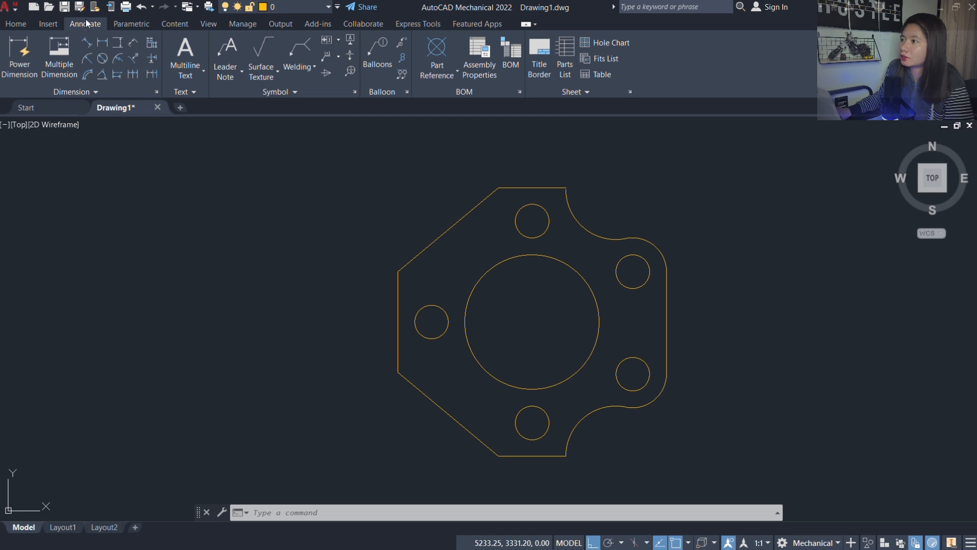
{"action": "middle_click_drag", "start_coordinate": [499, 220], "coordinate": [433, 214]}
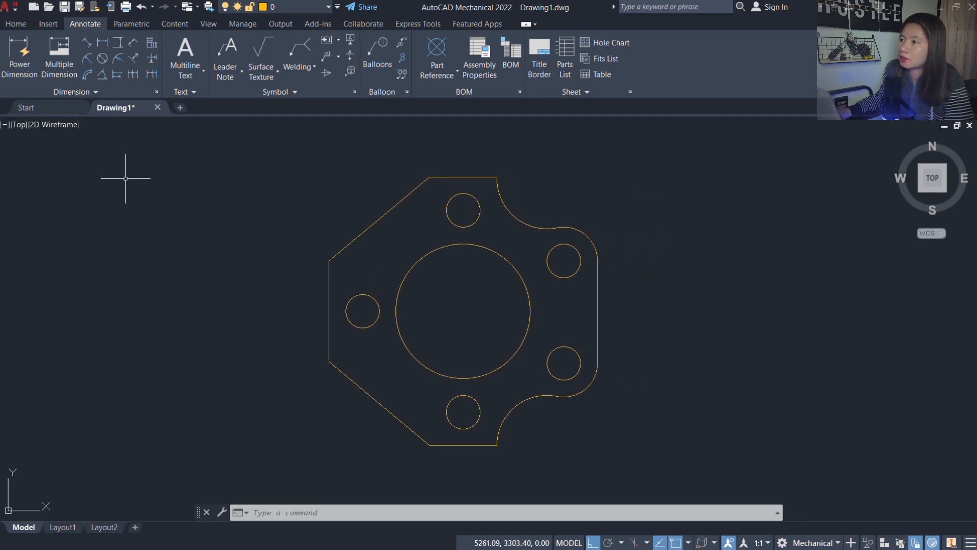
{"action": "left_click", "coordinate": [105, 41]}
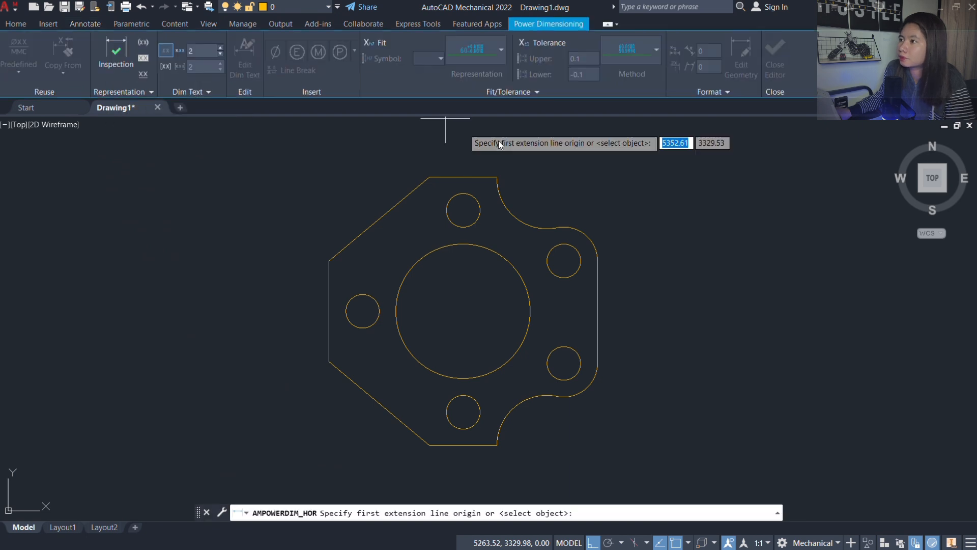
{"action": "left_click", "coordinate": [430, 177]}
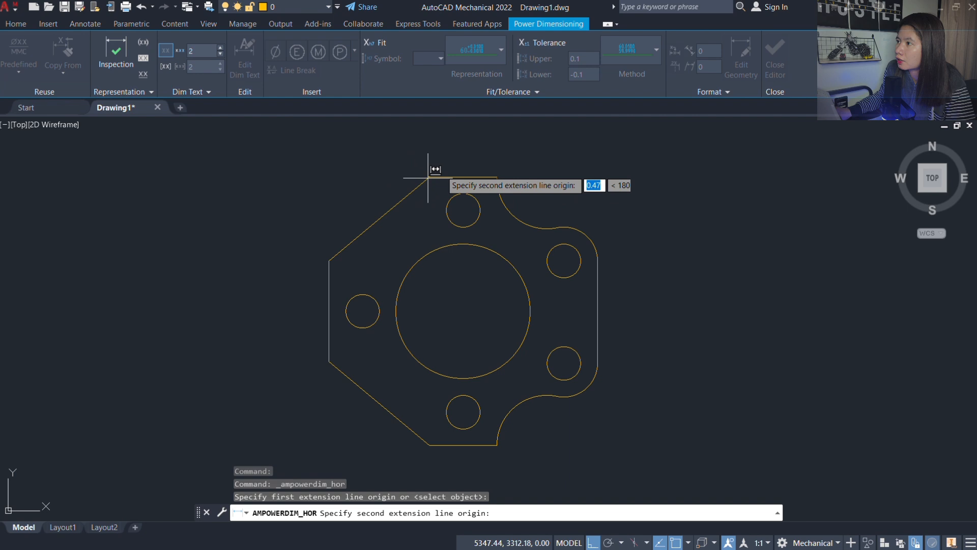
{"action": "left_click", "coordinate": [497, 177]}
{"action": "middle_click_drag", "start_coordinate": [523, 142], "coordinate": [519, 248]}
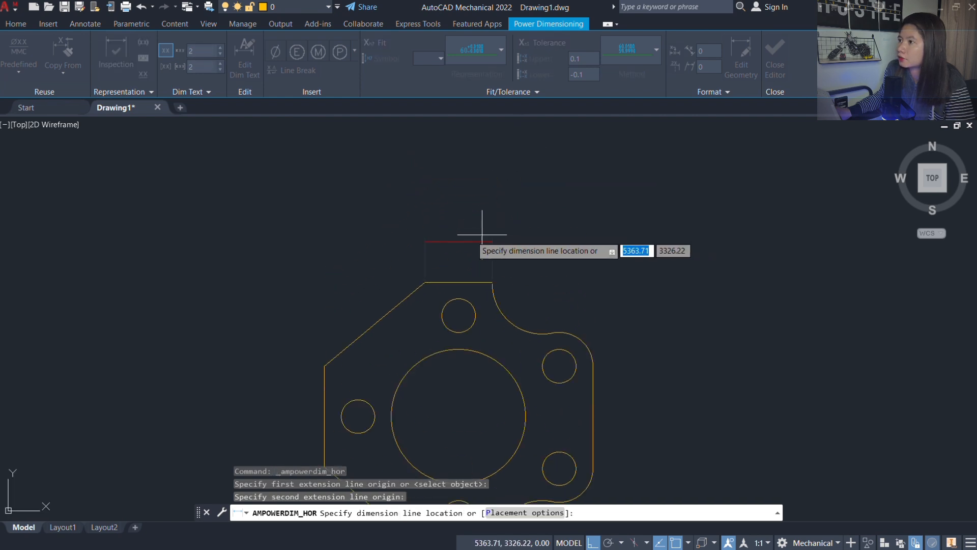
{"action": "left_click", "coordinate": [460, 240]}
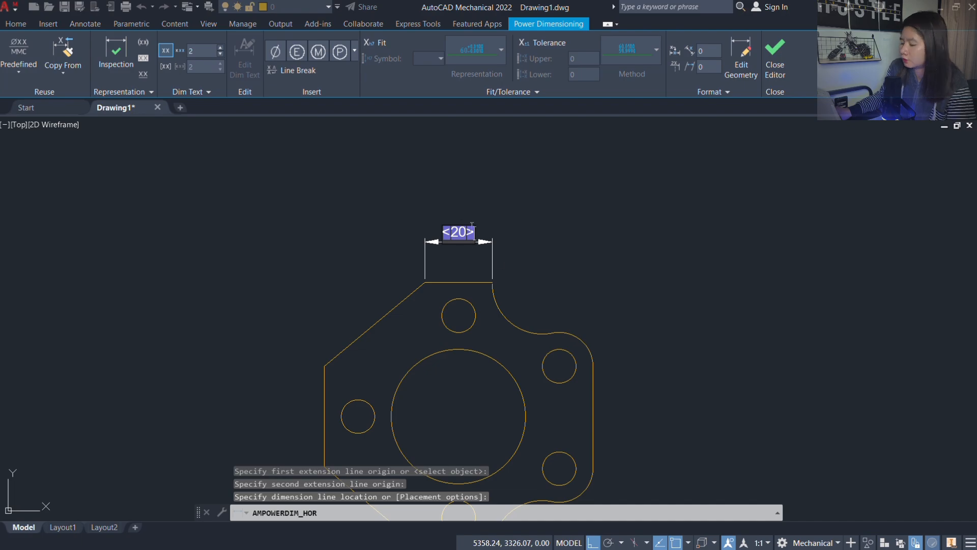
{"action": "key", "text": "alt+Tab"}
{"action": "key", "text": "alt+Tab"}
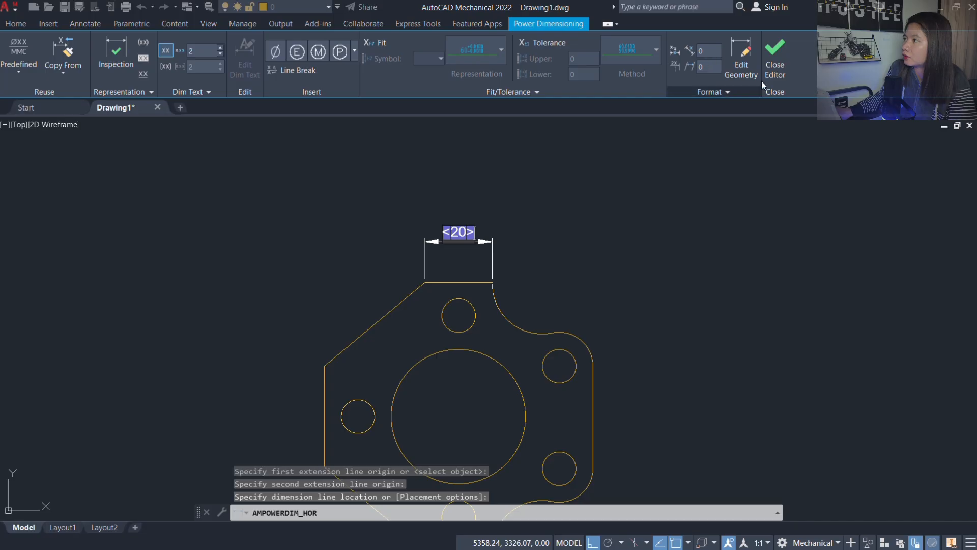
{"action": "left_click", "coordinate": [774, 56]}
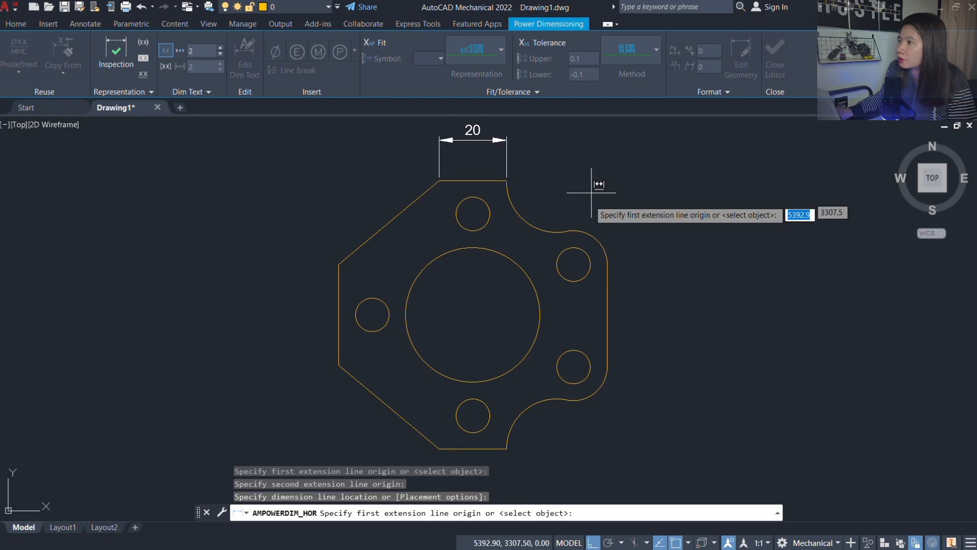
Step: Dimension the horizontal distance from the top edge's right end to the plate's right edge, placing it above the top edge's dimension
{"action": "key", "text": "alt+Tab"}
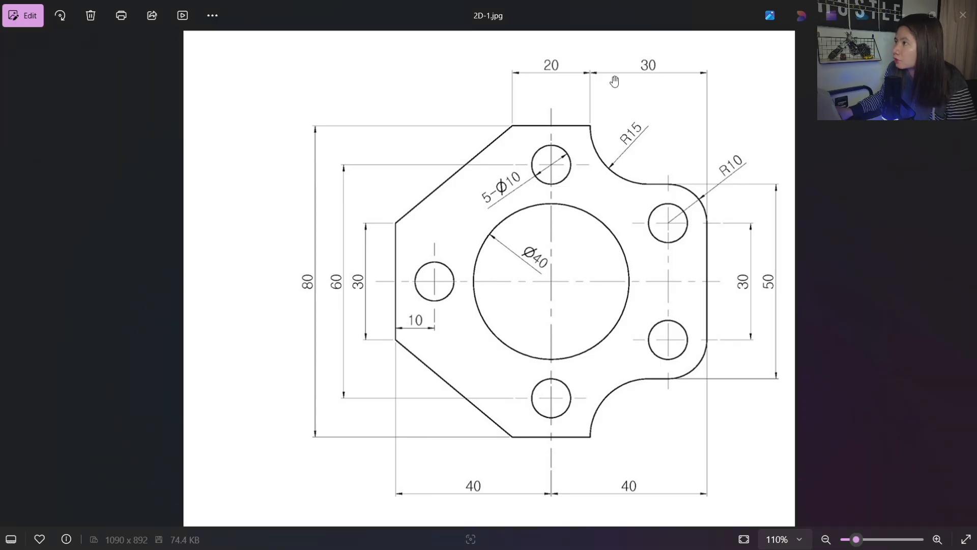
{"action": "key", "text": "alt+Tab"}
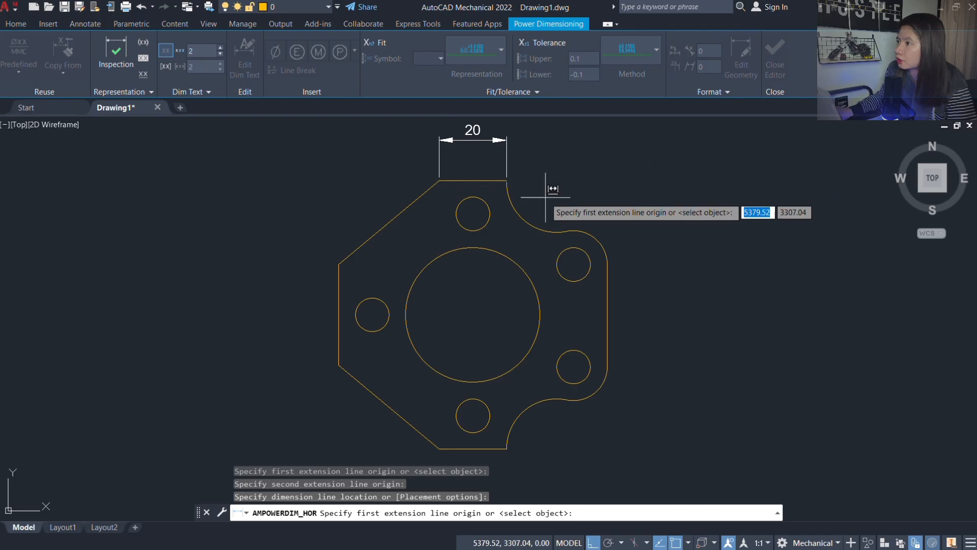
{"action": "left_click", "coordinate": [507, 179]}
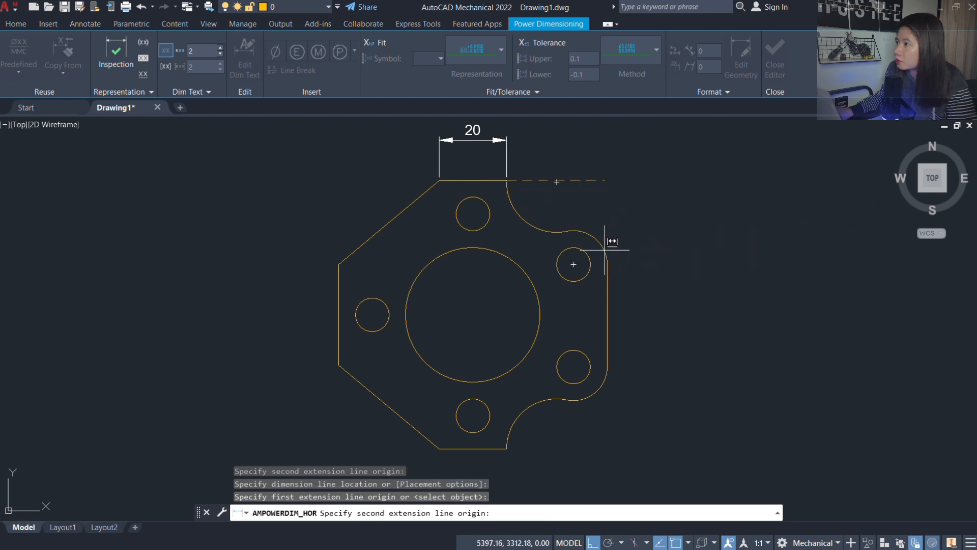
{"action": "left_click", "coordinate": [607, 257]}
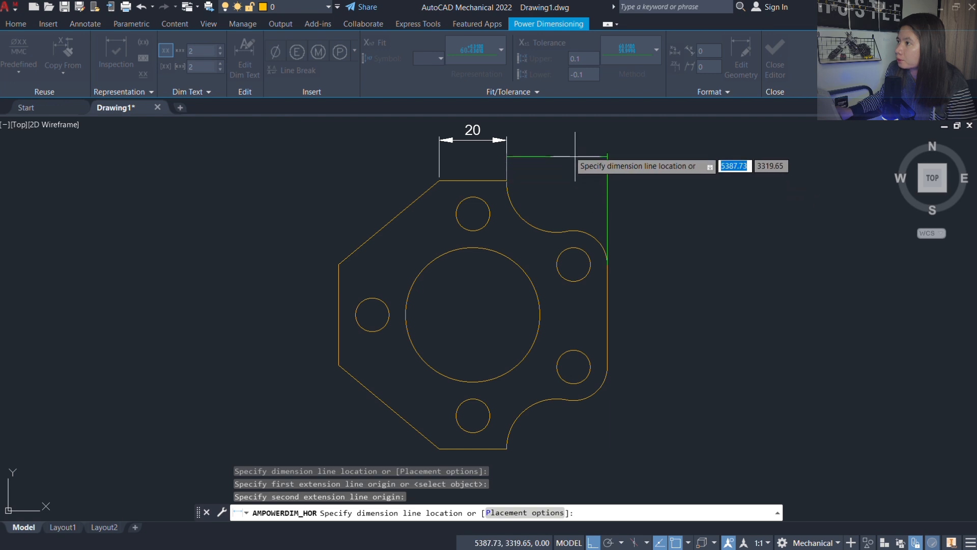
{"action": "mouse_move", "coordinate": [575, 156]}
{"action": "middle_mouse_down"}
{"action": "mouse_move", "coordinate": [551, 168]}
{"action": "mouse_move", "coordinate": [553, 238]}
{"action": "middle_mouse_up"}
{"action": "left_click", "coordinate": [555, 187]}
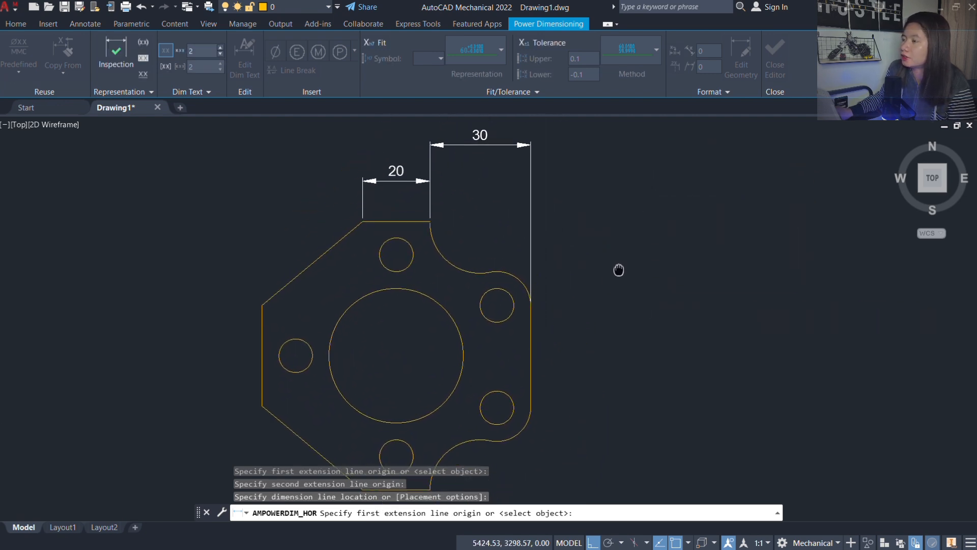
Step: Check the reference and dimension the horizontal distance from the plate's left edge to the lower hole's vertical axis, placed below the plate
{"action": "key", "text": "alt+Tab"}
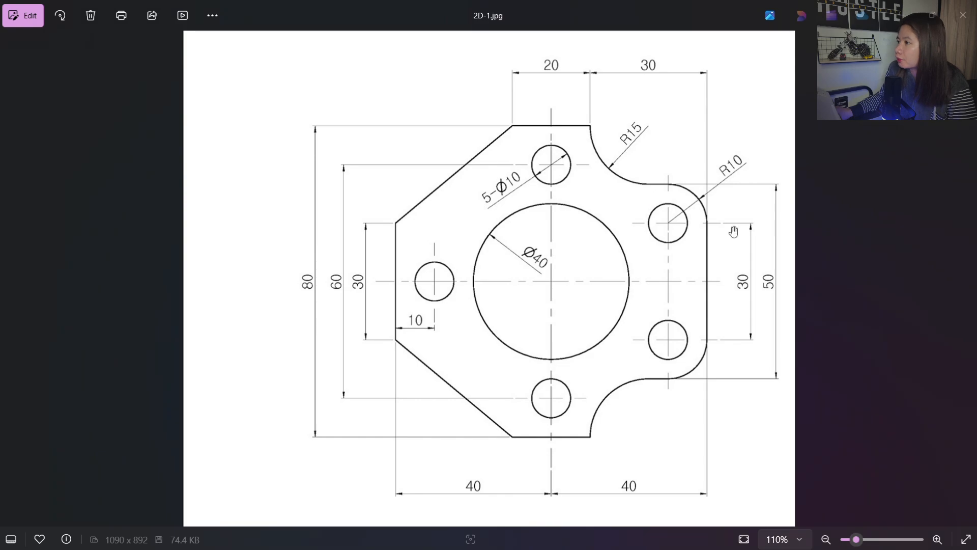
{"action": "key", "text": "alt+Tab"}
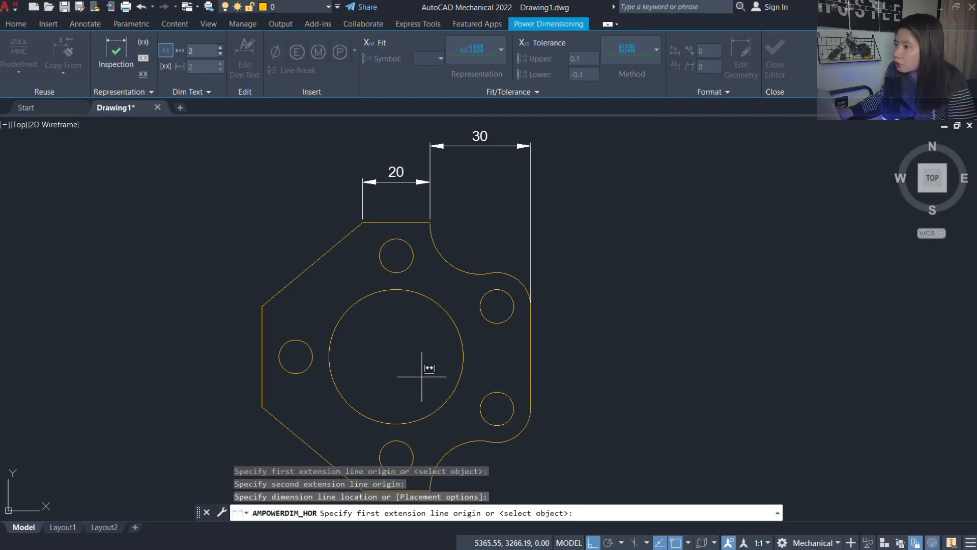
{"action": "middle_click_drag", "start_coordinate": [414, 375], "coordinate": [375, 316]}
{"action": "key", "text": "alt+Tab"}
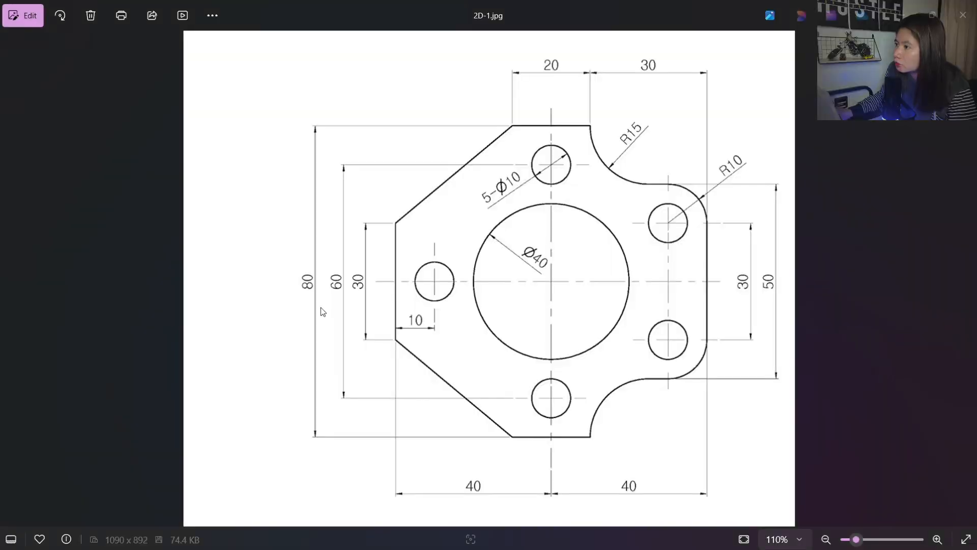
{"action": "key", "text": "alt+Tab"}
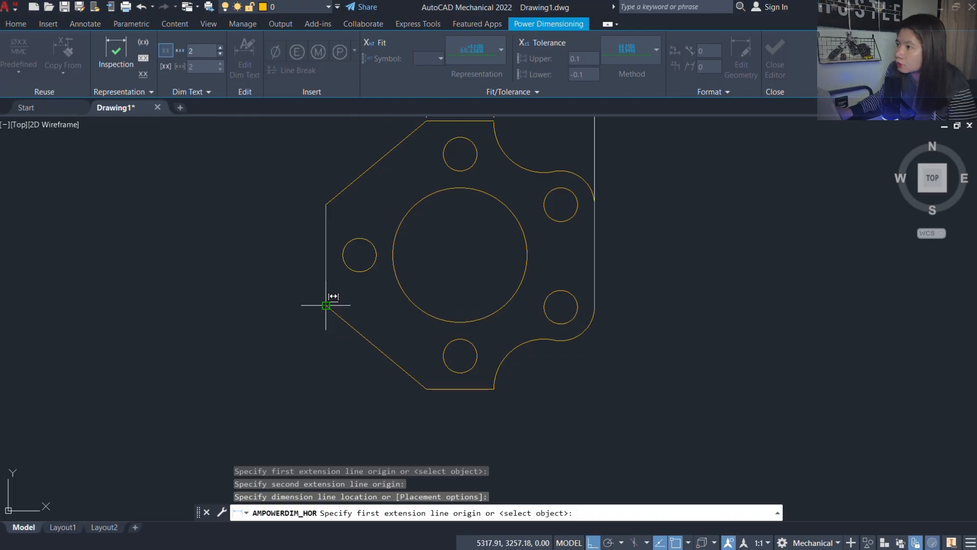
{"action": "left_click", "coordinate": [325, 305]}
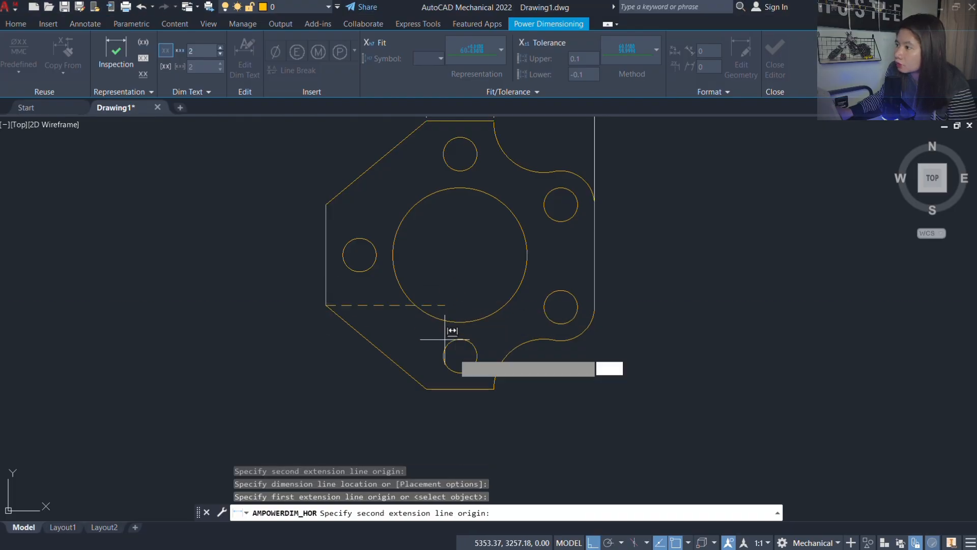
{"action": "left_click", "coordinate": [460, 388]}
{"action": "left_click", "coordinate": [385, 428]}
{"action": "middle_click_drag", "start_coordinate": [552, 368], "coordinate": [502, 309]}
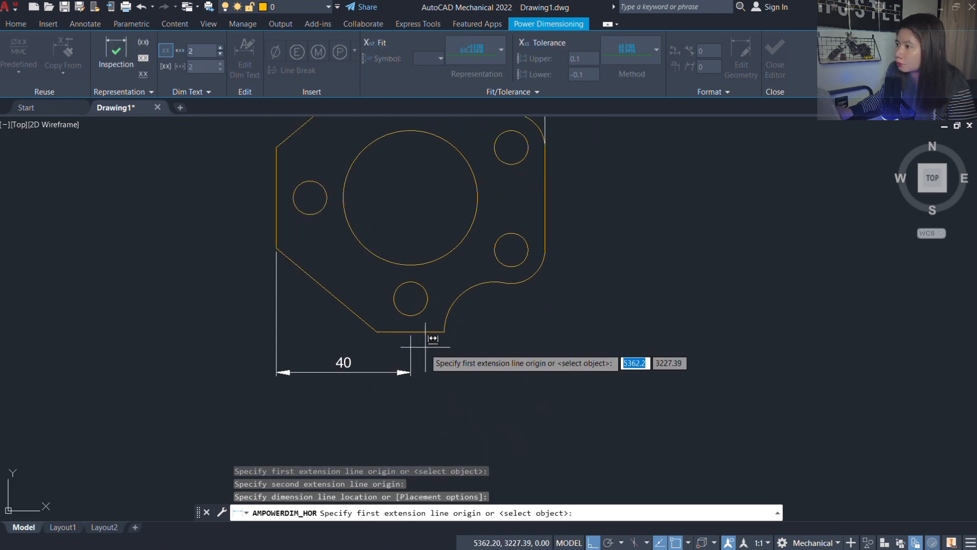
Step: Dimension the horizontal distance from the lower hole's centre to the plate's right edge, placed below the plate in line with the existing dimension
{"action": "left_click", "coordinate": [411, 298]}
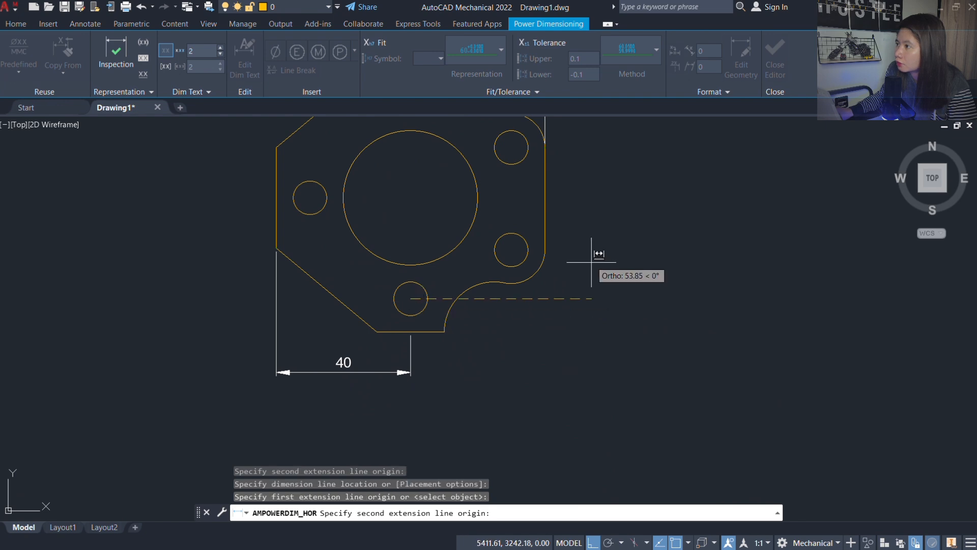
{"action": "left_click", "coordinate": [546, 253]}
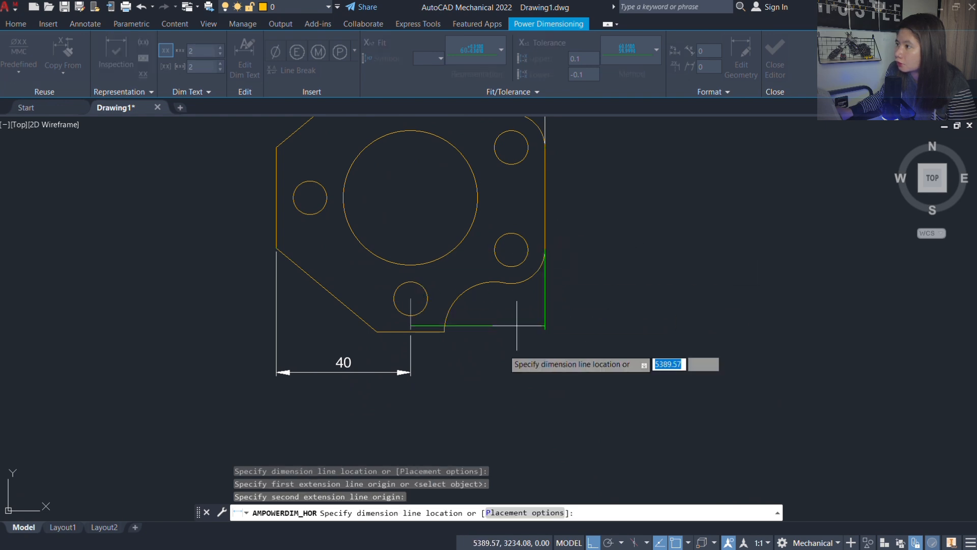
{"action": "left_click", "coordinate": [475, 372]}
{"action": "scroll", "coordinate": [641, 364], "scroll_direction": "down", "scroll_amount": 3}
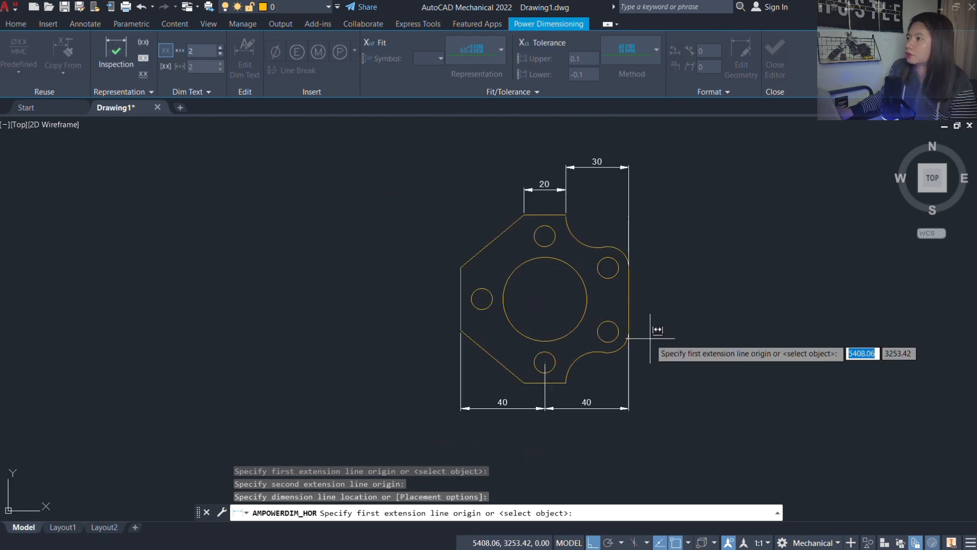
Step: Check the 2D-1.jpg reference and dimension the horizontal distance from the plate's left edge to the left hole's centre, placed just below the hole
{"action": "key", "text": "alt+Tab"}
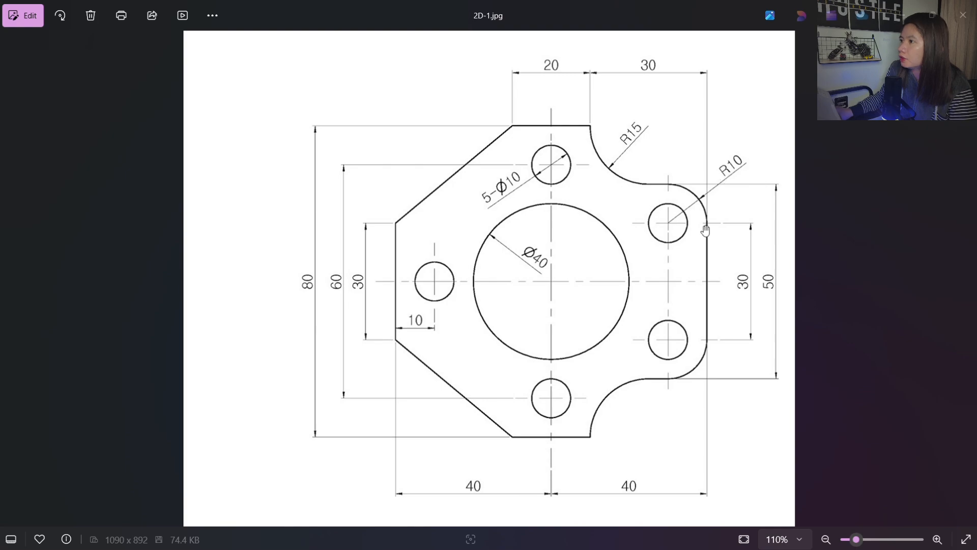
{"action": "key", "text": "alt+Tab"}
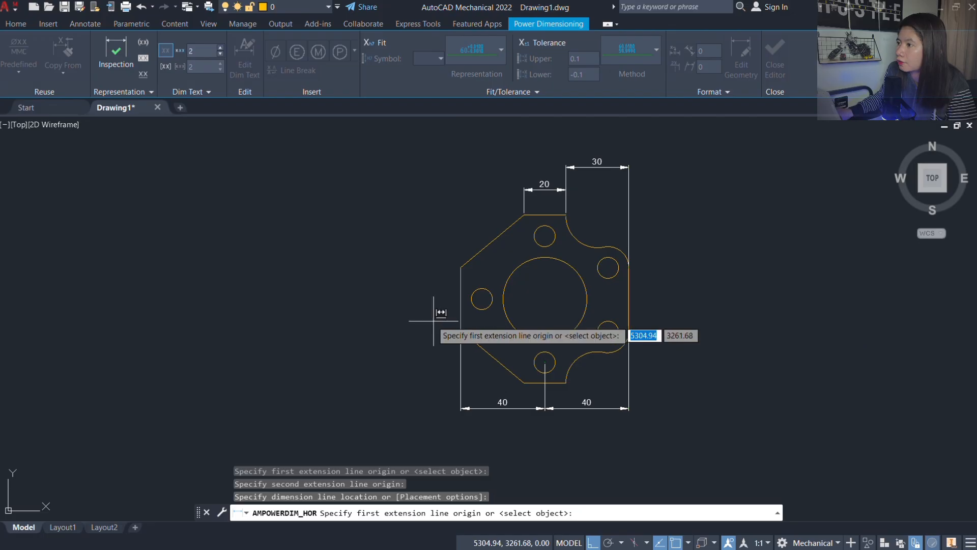
{"action": "scroll", "coordinate": [415, 301], "scroll_direction": "up", "scroll_amount": 5}
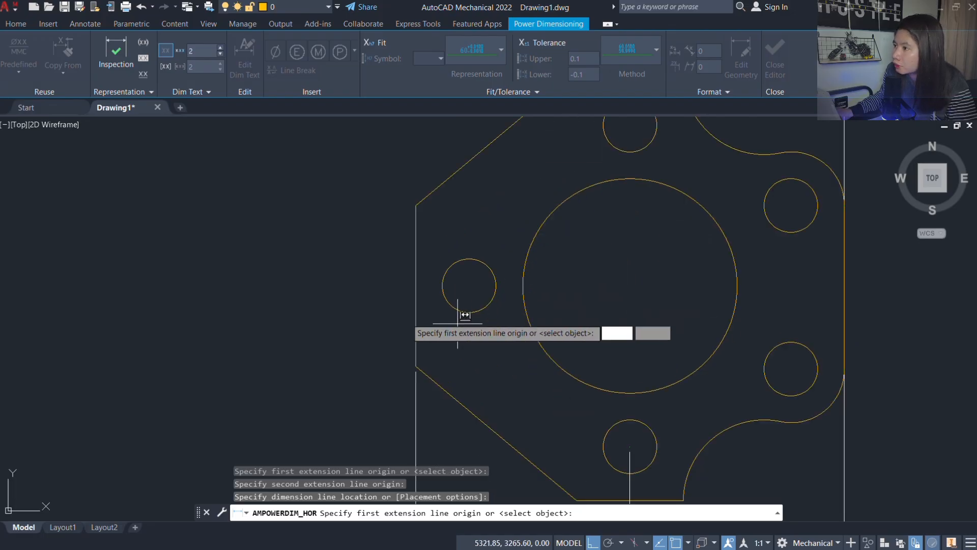
{"action": "left_click", "coordinate": [416, 285]}
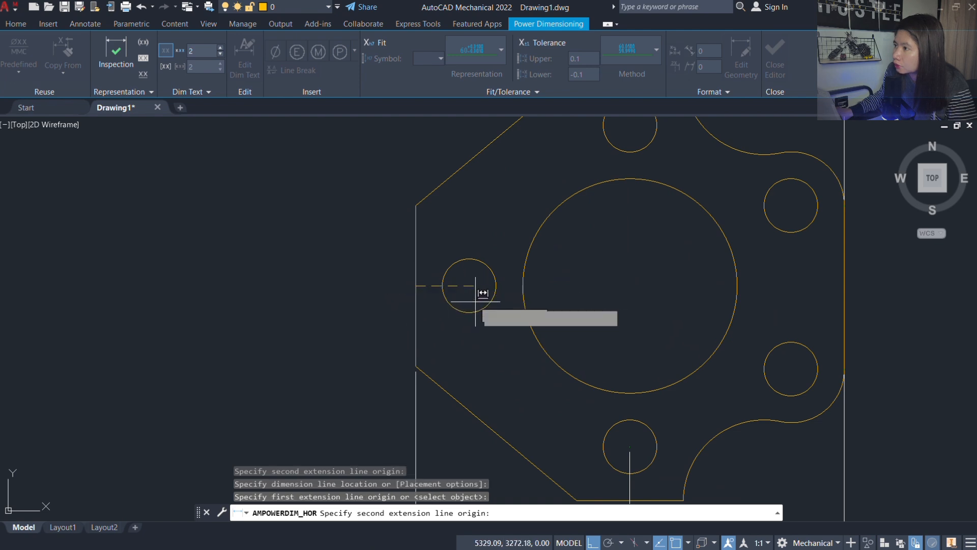
{"action": "left_click", "coordinate": [470, 285]}
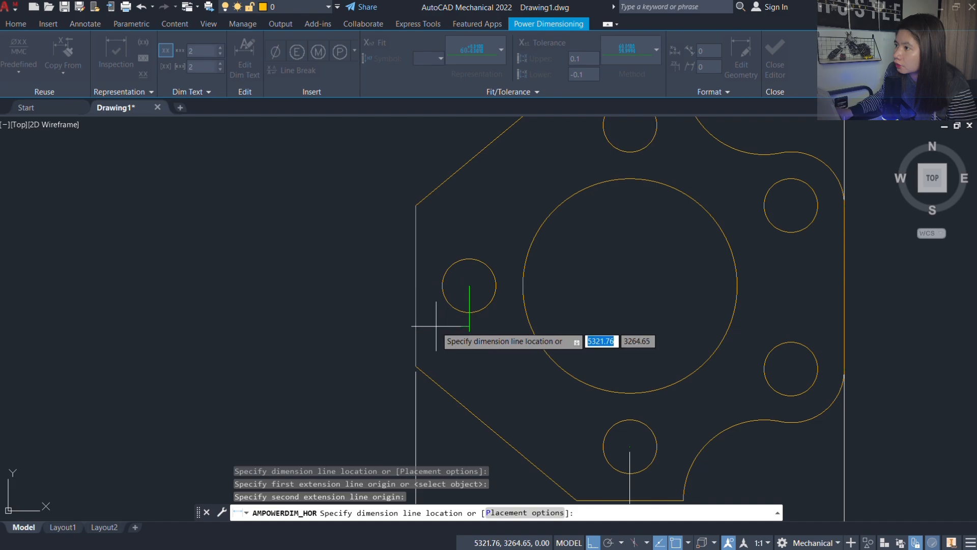
{"action": "left_click", "coordinate": [449, 319]}
Step: Check the reference and add a vertical dimension for the plate's overall height between its top and bottom edges, placed left of the plate
{"action": "key", "text": "alt+Tab"}
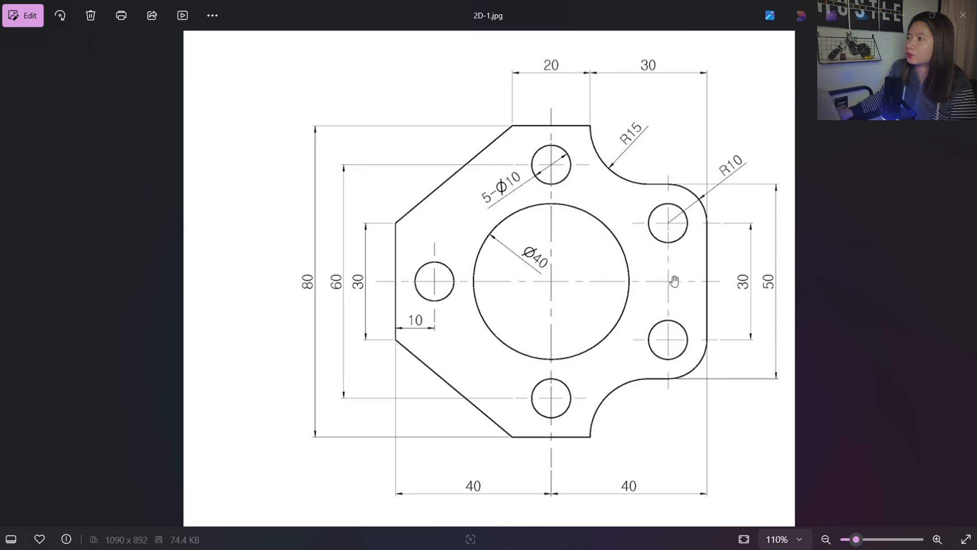
{"action": "key", "text": "alt+Tab"}
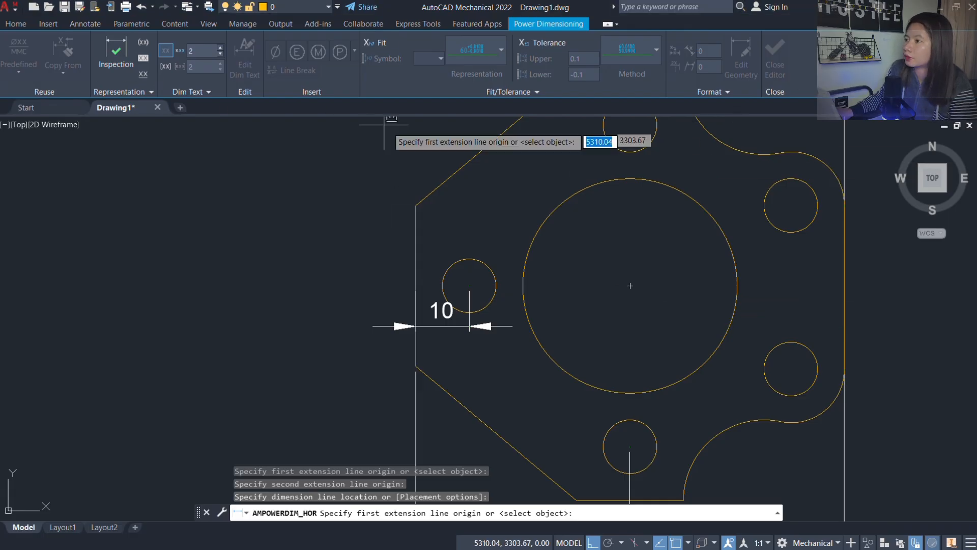
{"action": "key", "text": "Return"}
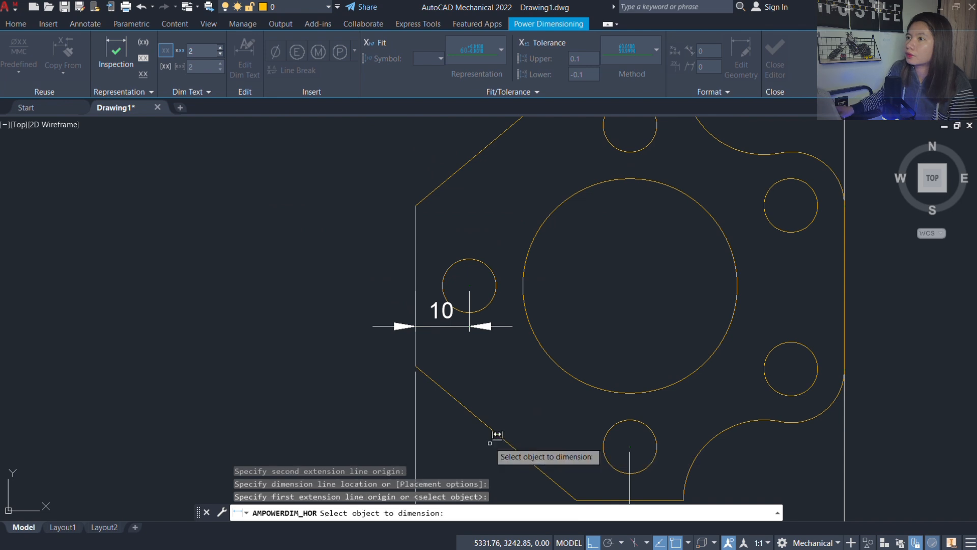
{"action": "left_click", "coordinate": [85, 23]}
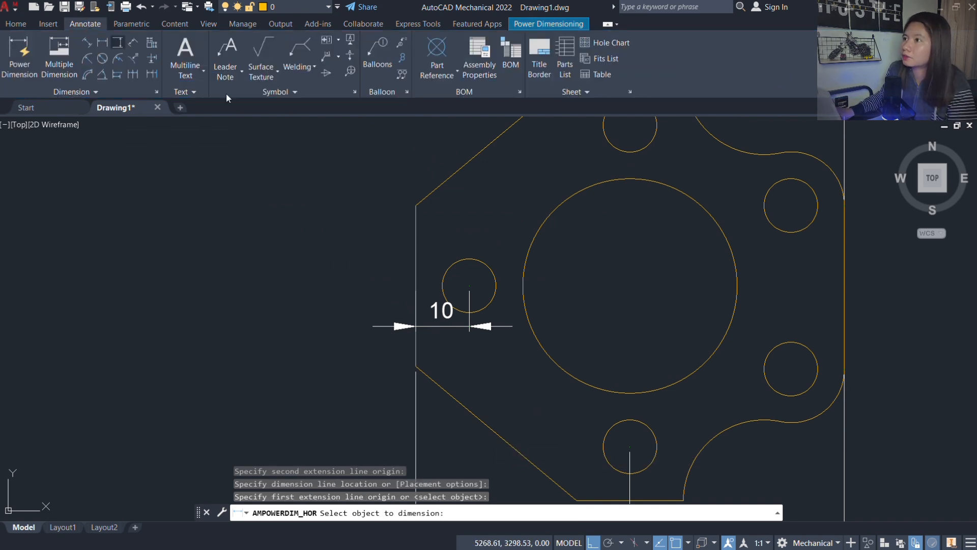
{"action": "key", "text": "Escape"}
{"action": "left_click", "coordinate": [118, 45]}
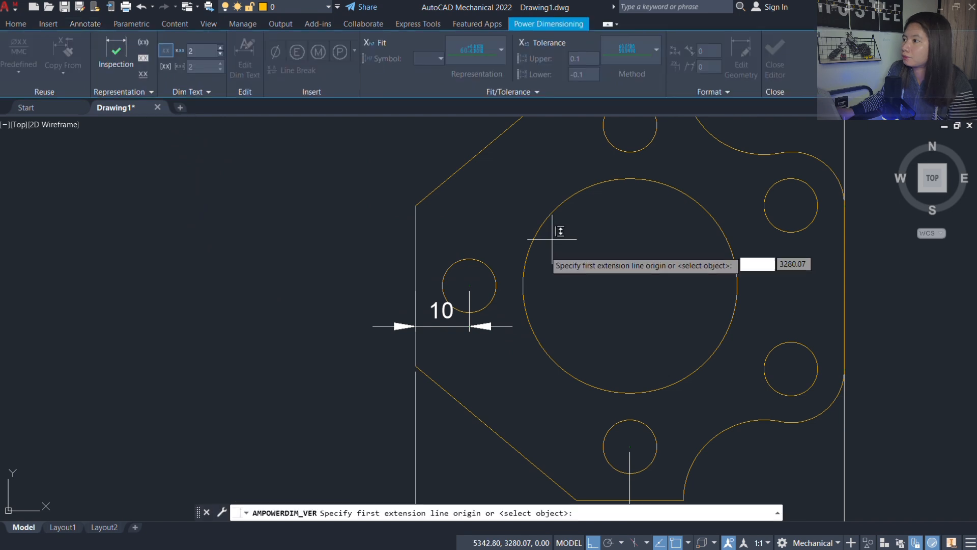
{"action": "scroll", "coordinate": [550, 244], "scroll_direction": "down", "scroll_amount": 4}
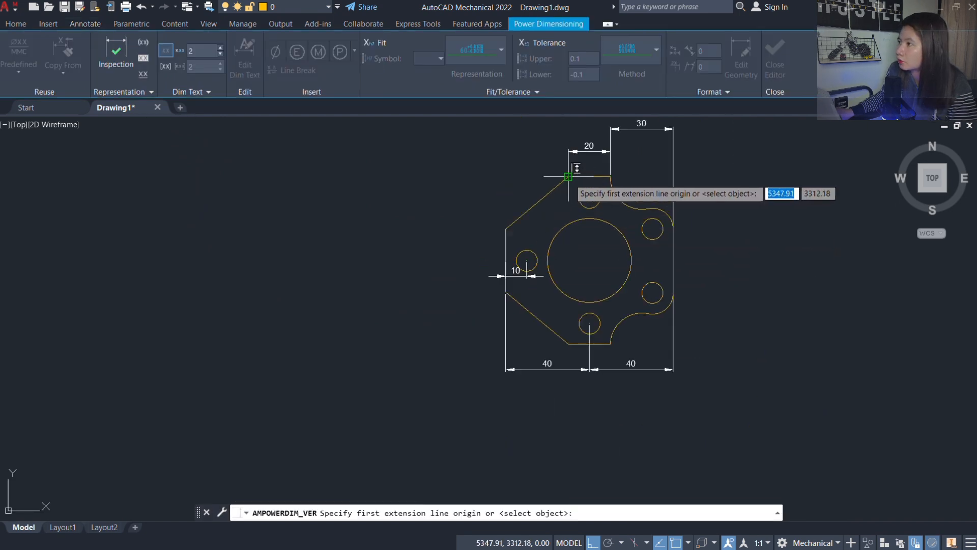
{"action": "left_click", "coordinate": [566, 177]}
{"action": "left_click", "coordinate": [566, 342]}
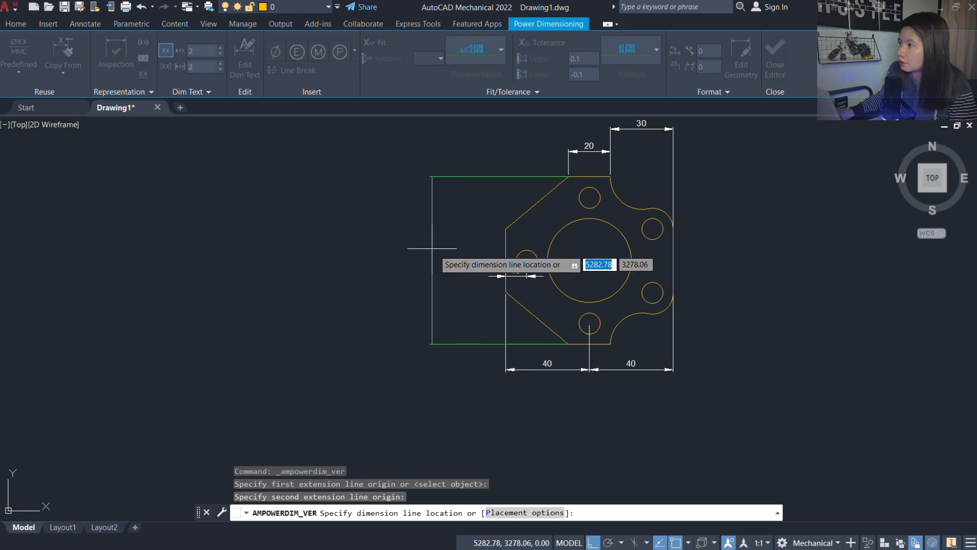
{"action": "key", "text": "alt+Tab"}
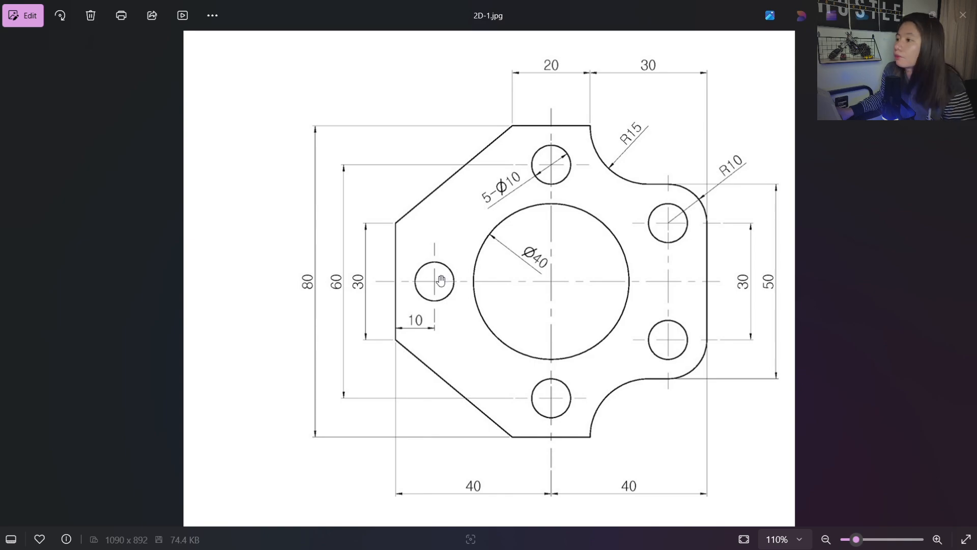
{"action": "key", "text": "alt+Tab"}
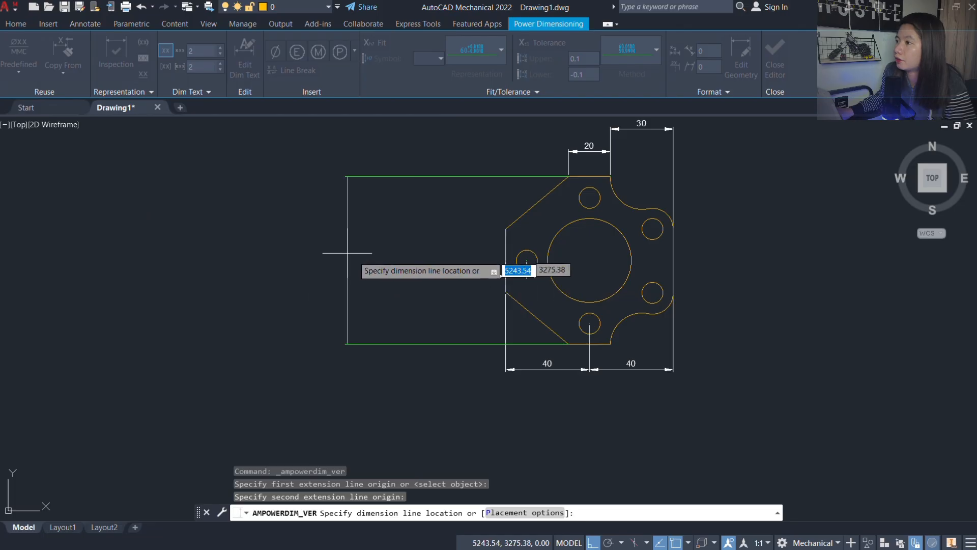
{"action": "left_click", "coordinate": [368, 270]}
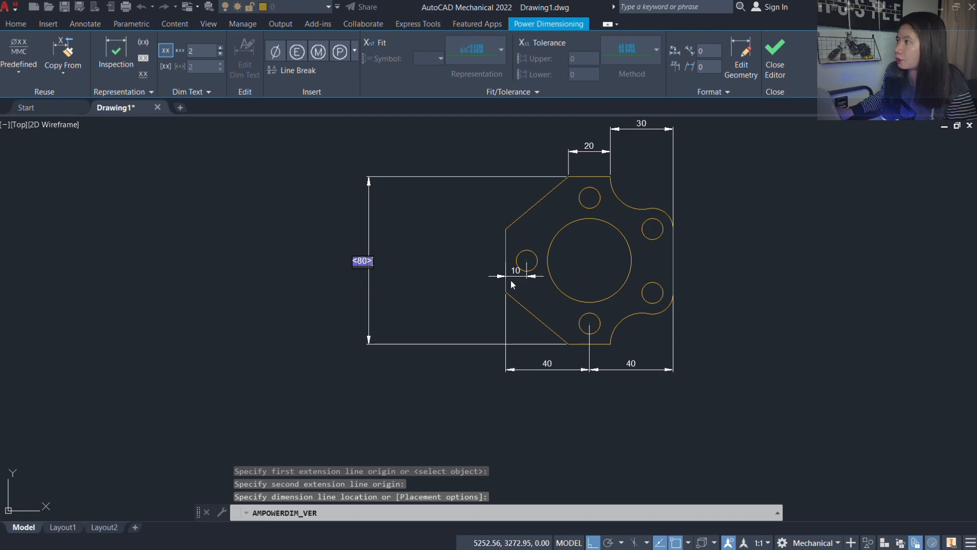
{"action": "left_click", "coordinate": [775, 74]}
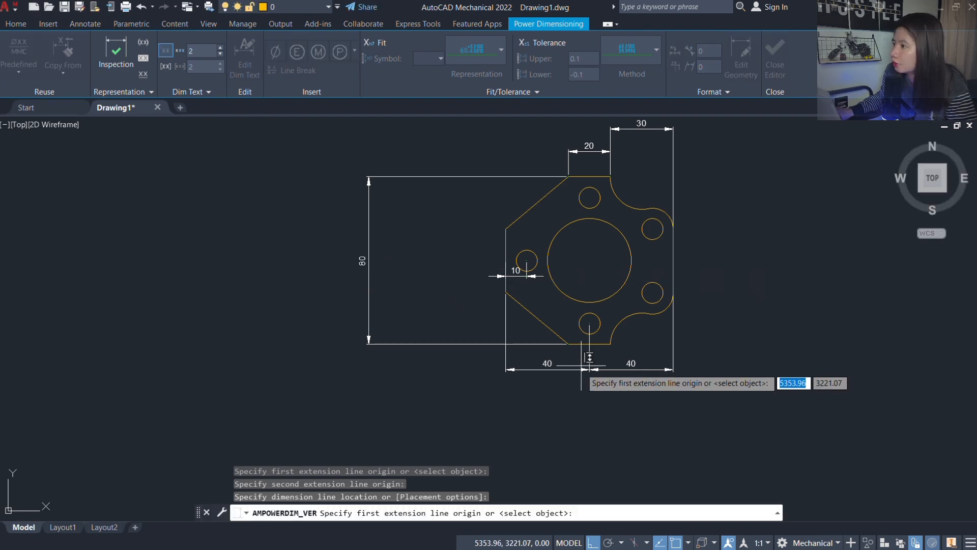
Step: Check the reference and dimension the vertical distance between the upper and lower hole centres, placed inside the overall height dimension
{"action": "key", "text": "alt+Tab"}
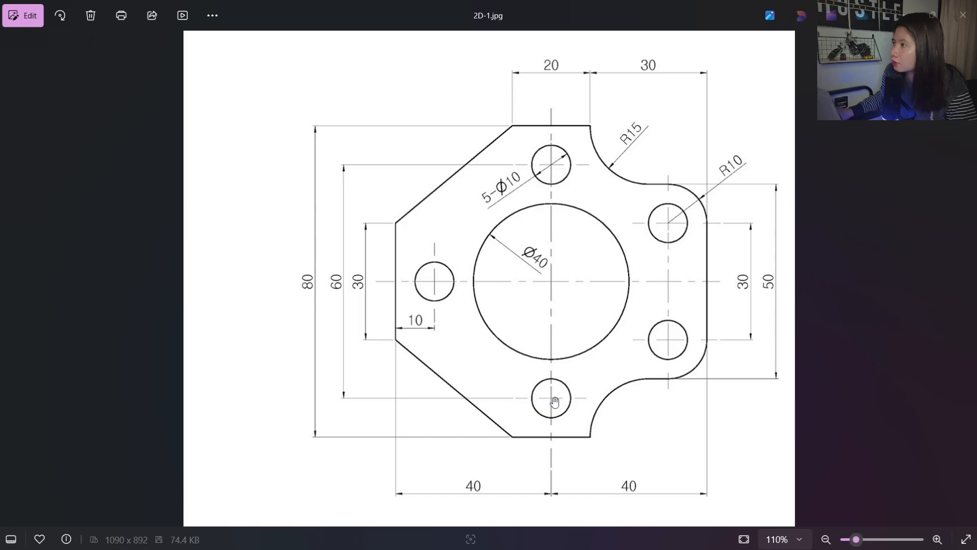
{"action": "key", "text": "alt+Tab"}
{"action": "scroll", "coordinate": [606, 190], "scroll_direction": "up", "scroll_amount": 5}
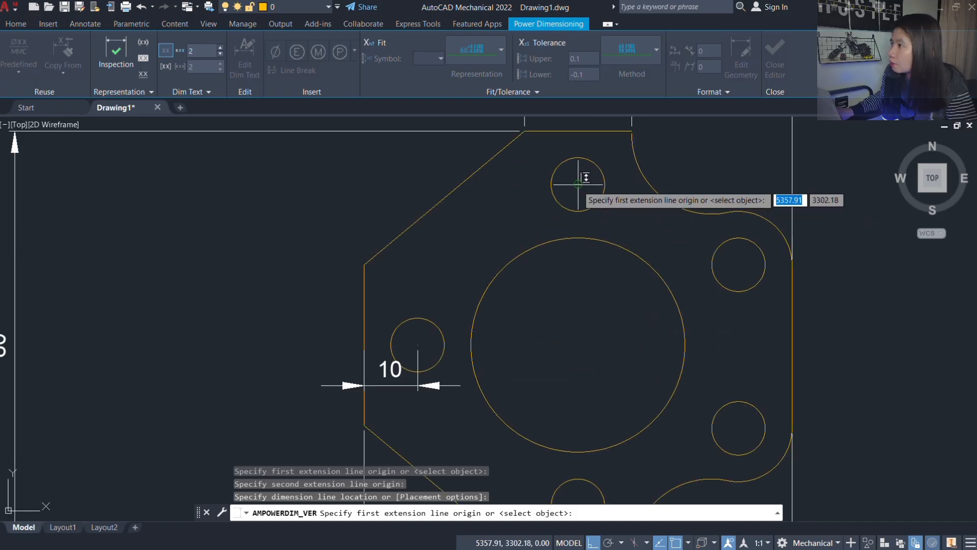
{"action": "scroll", "coordinate": [607, 264], "scroll_direction": "down", "scroll_amount": 5}
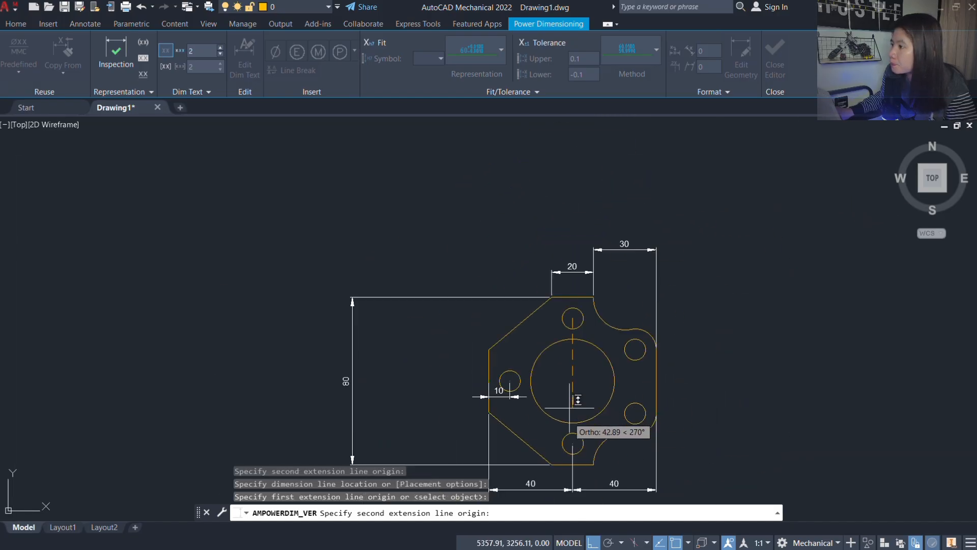
{"action": "left_click", "coordinate": [571, 446]}
{"action": "left_click", "coordinate": [391, 387]}
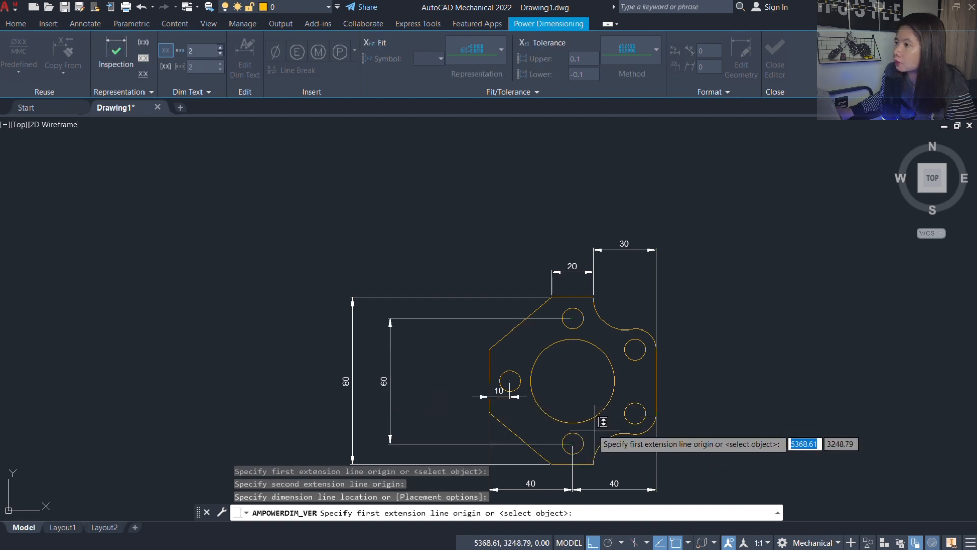
Step: Check the reference and dimension the length of the plate's left vertical edge, placed between the edge and the hole-spacing dimension
{"action": "scroll", "coordinate": [520, 402], "scroll_direction": "up", "scroll_amount": 2}
{"action": "key", "text": "alt+Tab"}
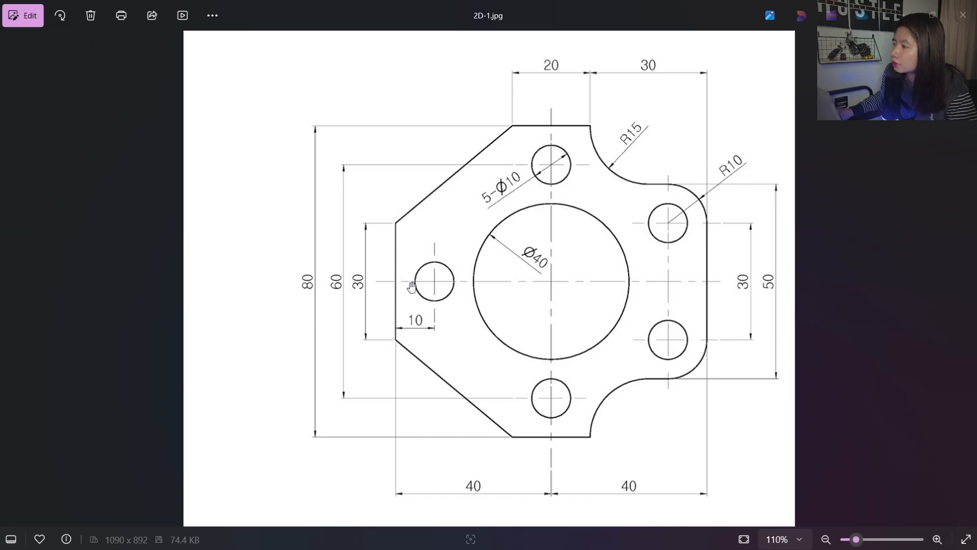
{"action": "key", "text": "alt+Tab"}
{"action": "left_click", "coordinate": [441, 265]}
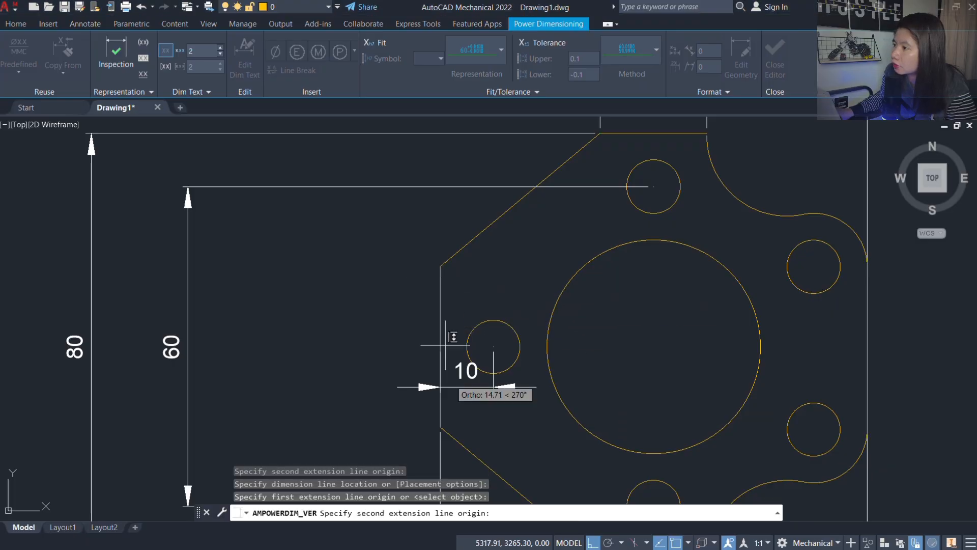
{"action": "left_click", "coordinate": [441, 426]}
{"action": "key", "text": "alt+Tab"}
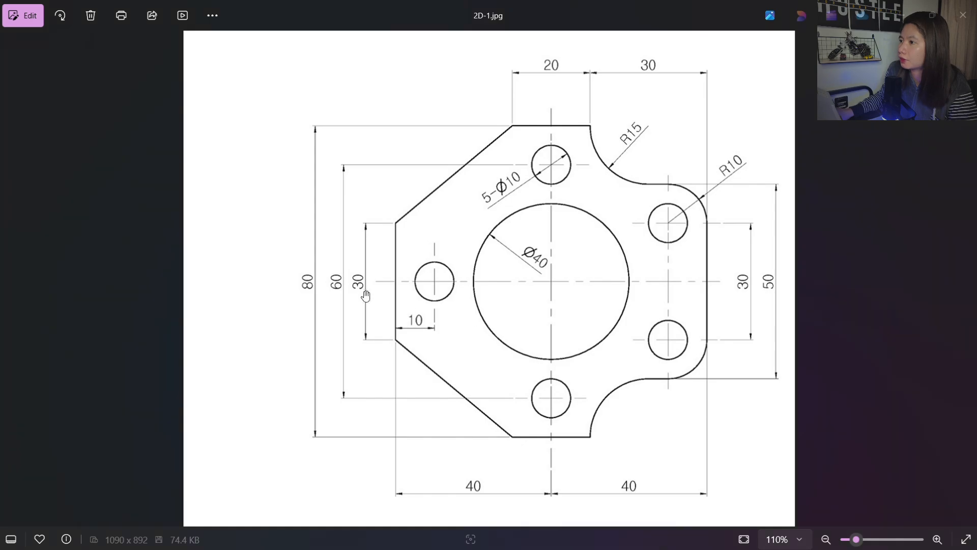
{"action": "key", "text": "alt+Tab"}
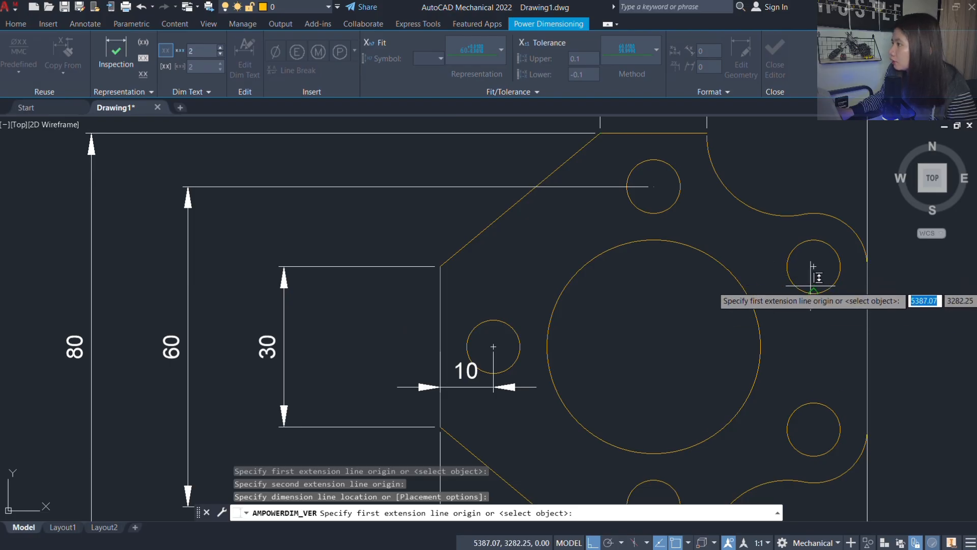
Step: Try to dimension the vertical distance between the two right-hand holes, placing it right of the plate
{"action": "mouse_move", "coordinate": [811, 266]}
{"action": "middle_mouse_down"}
{"action": "mouse_move", "coordinate": [659, 301]}
{"action": "mouse_move", "coordinate": [608, 261]}
{"action": "middle_mouse_up"}
{"action": "left_click", "coordinate": [558, 265]}
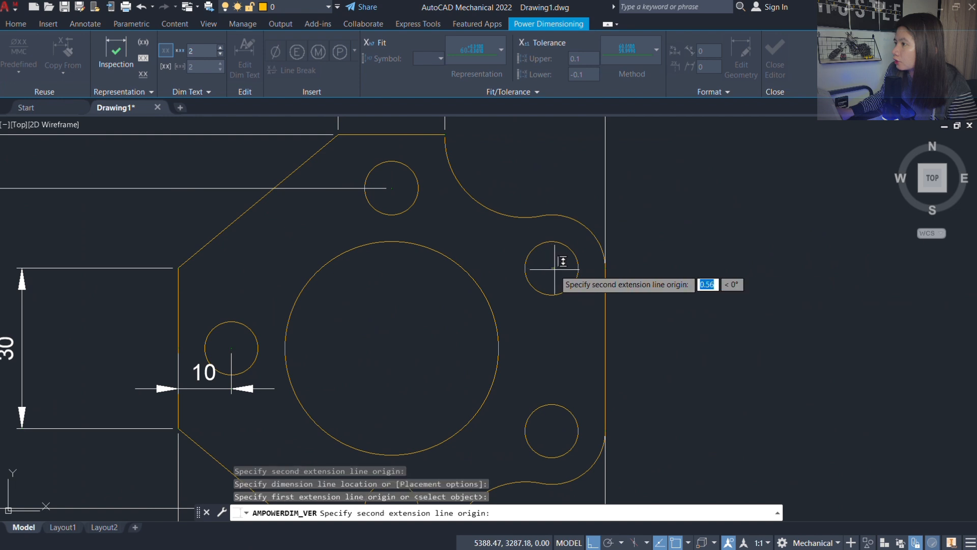
{"action": "left_click", "coordinate": [554, 428]}
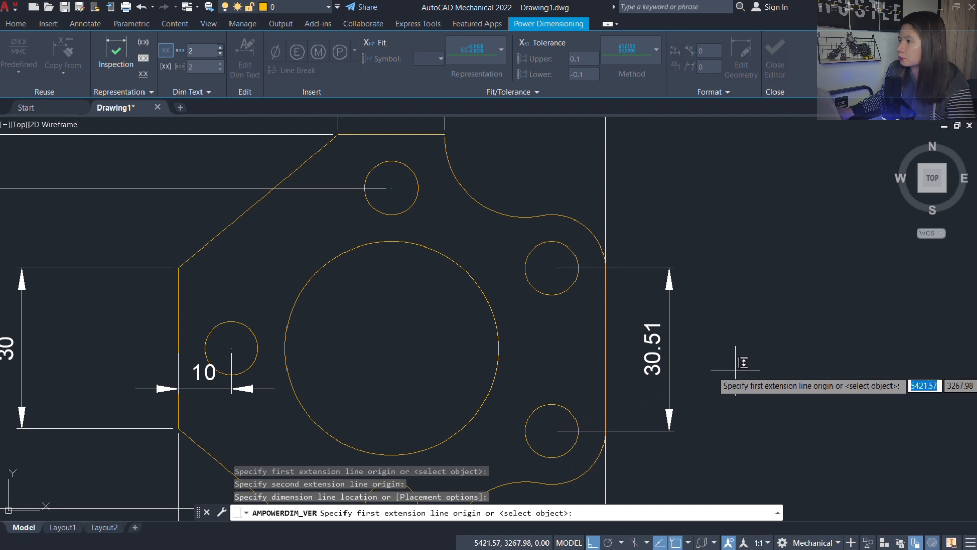
Step: Erase the vertical dimension between the two right-hand holes
{"action": "key", "text": "Escape"}
{"action": "left_click", "coordinate": [702, 323]}
{"action": "left_click", "coordinate": [637, 342]}
{"action": "type", "text": "e"}
{"action": "key", "text": "Return"}
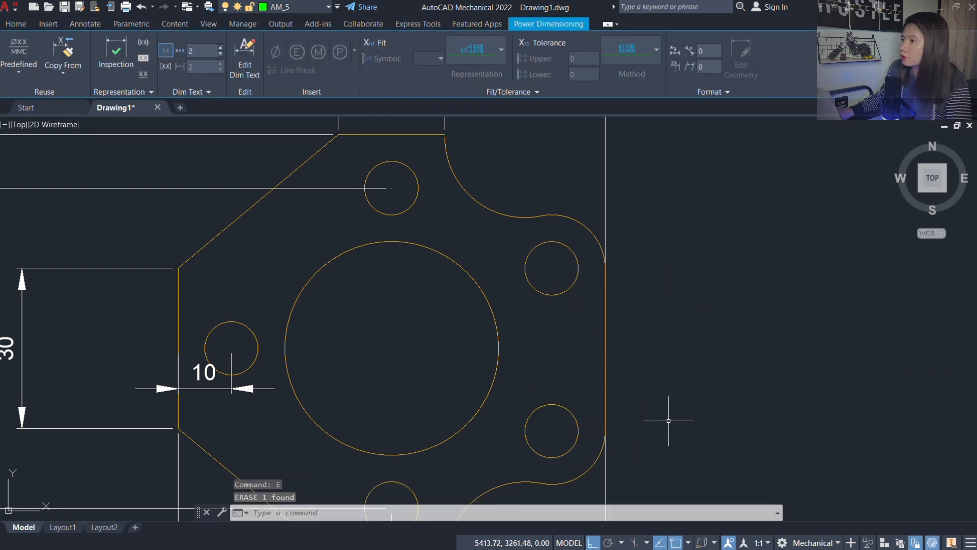
{"action": "left_click", "coordinate": [104, 48]}
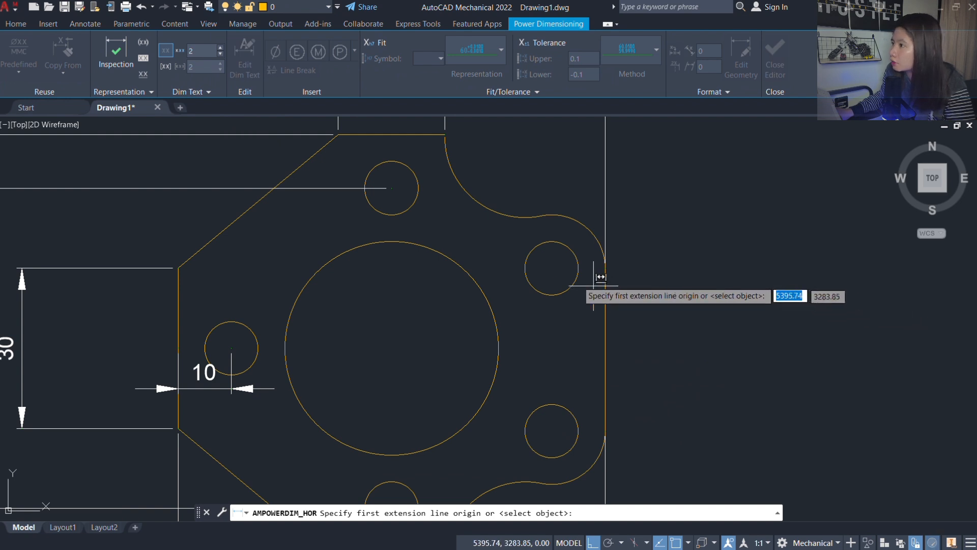
{"action": "left_click", "coordinate": [552, 267]}
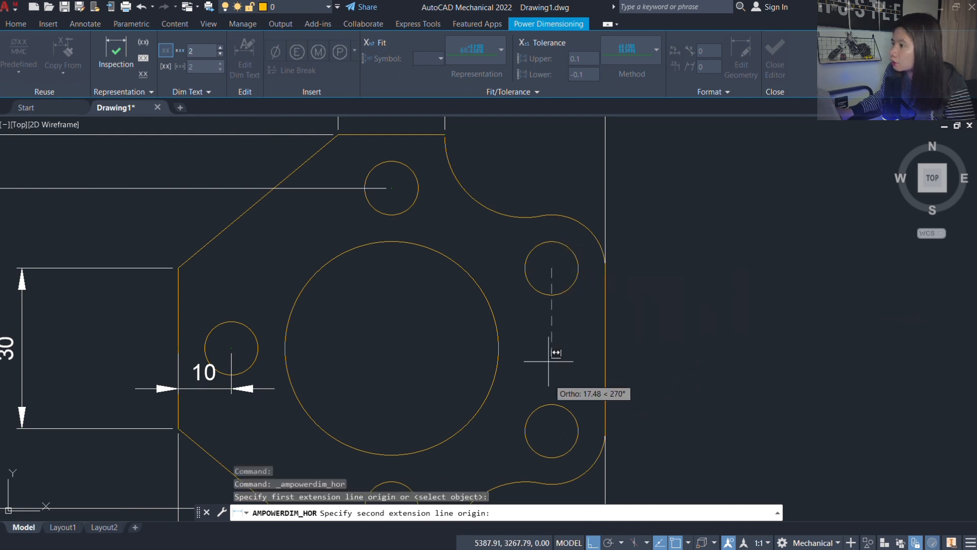
{"action": "left_click", "coordinate": [558, 424]}
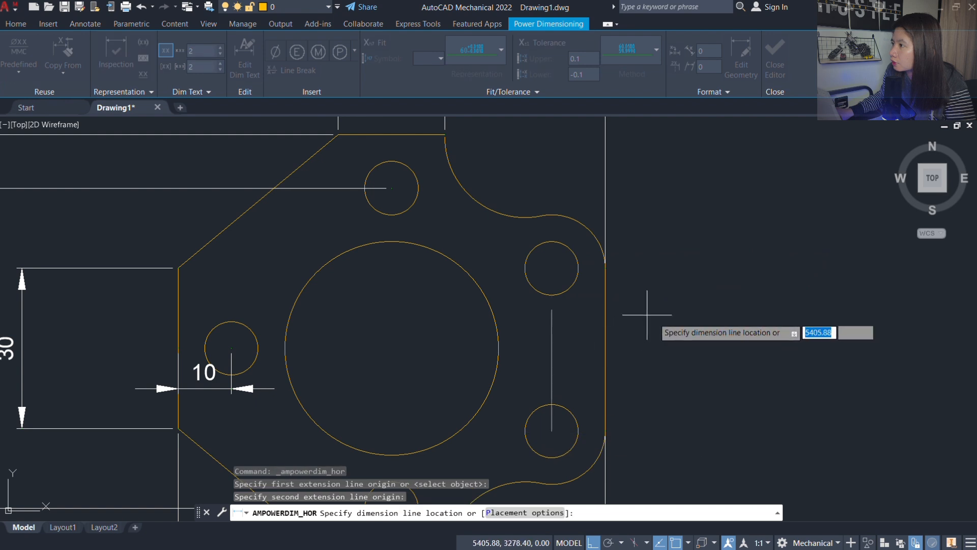
{"action": "key", "text": "Escape"}
{"action": "key", "text": "Escape"}
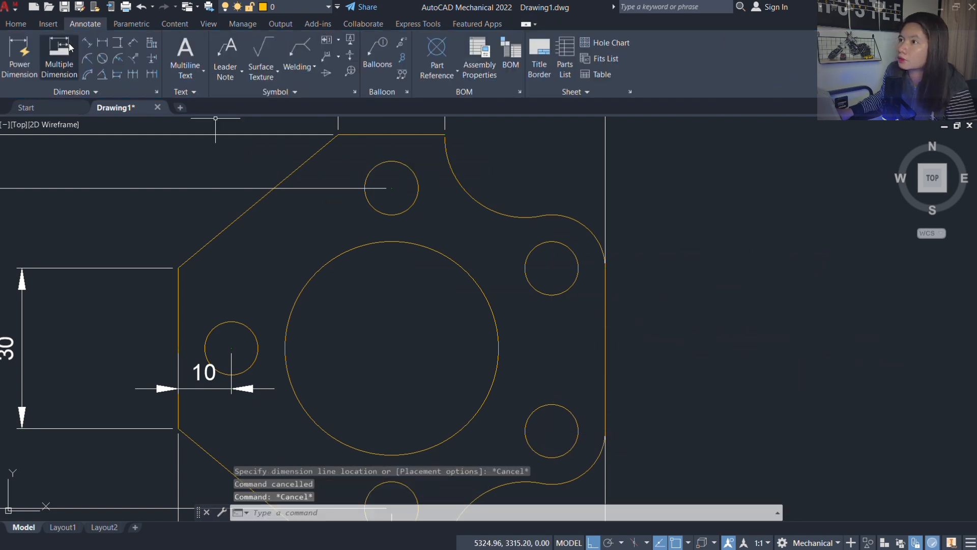
Step: Dimension the vertical distance between the two right-hand hole centres, placed outside the plate's right edge, with its text overridden to 30
{"action": "left_click", "coordinate": [117, 43]}
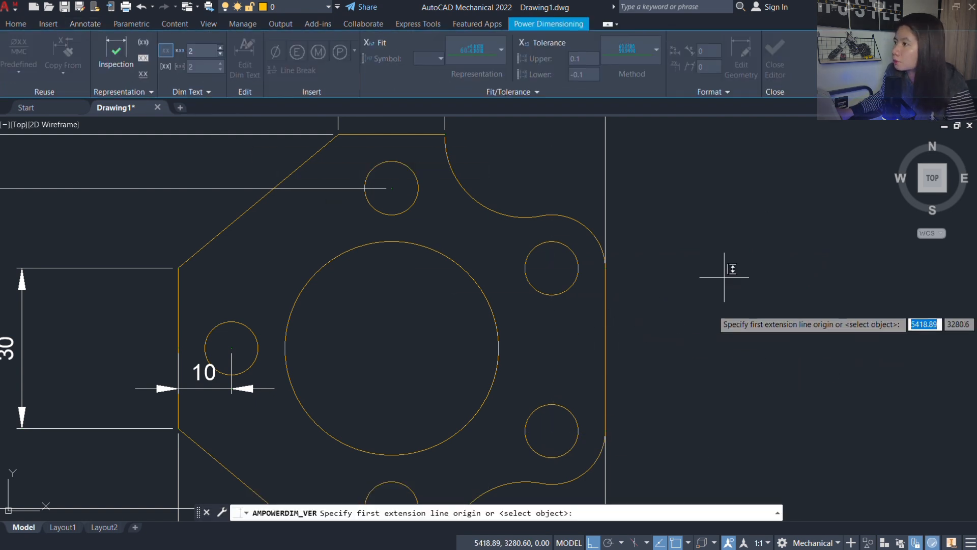
{"action": "left_click", "coordinate": [556, 269]}
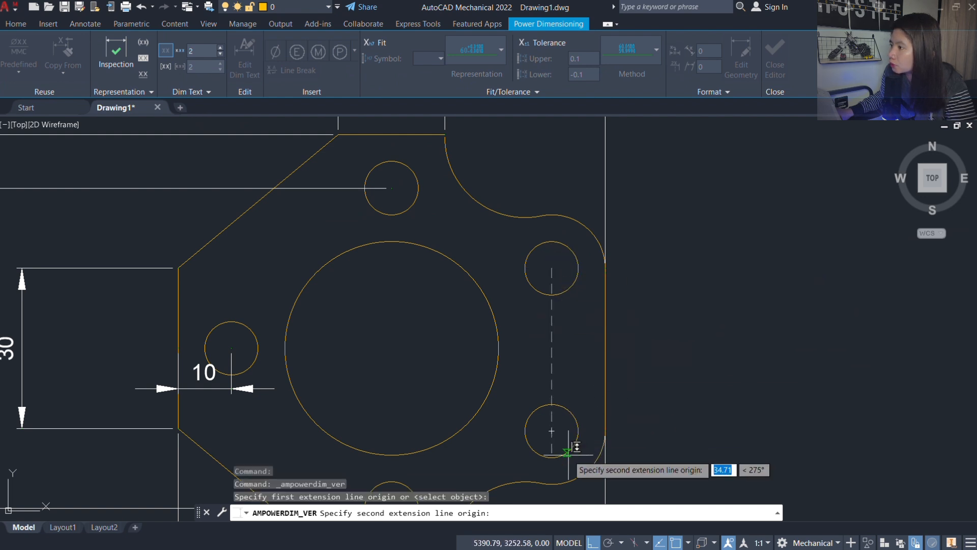
{"action": "left_click", "coordinate": [553, 431]}
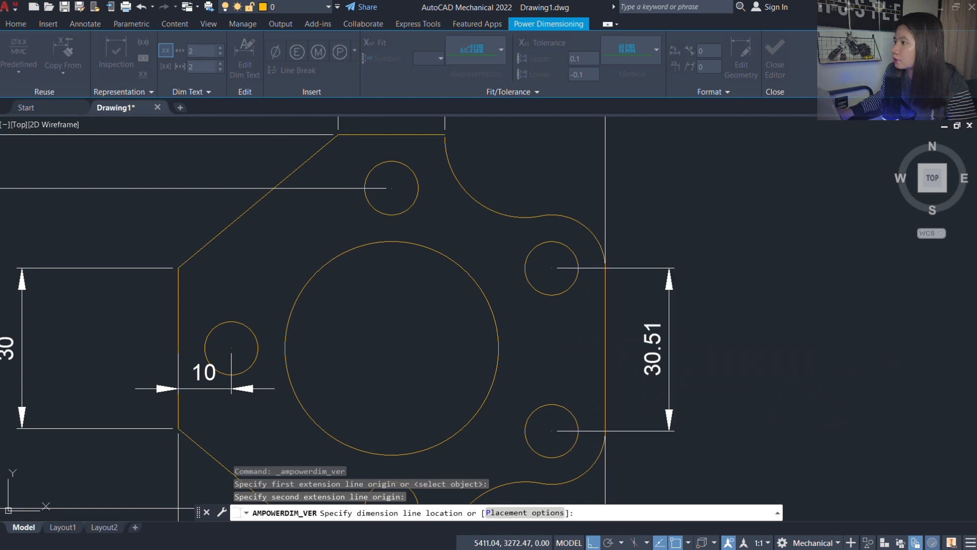
{"action": "left_click", "coordinate": [669, 349]}
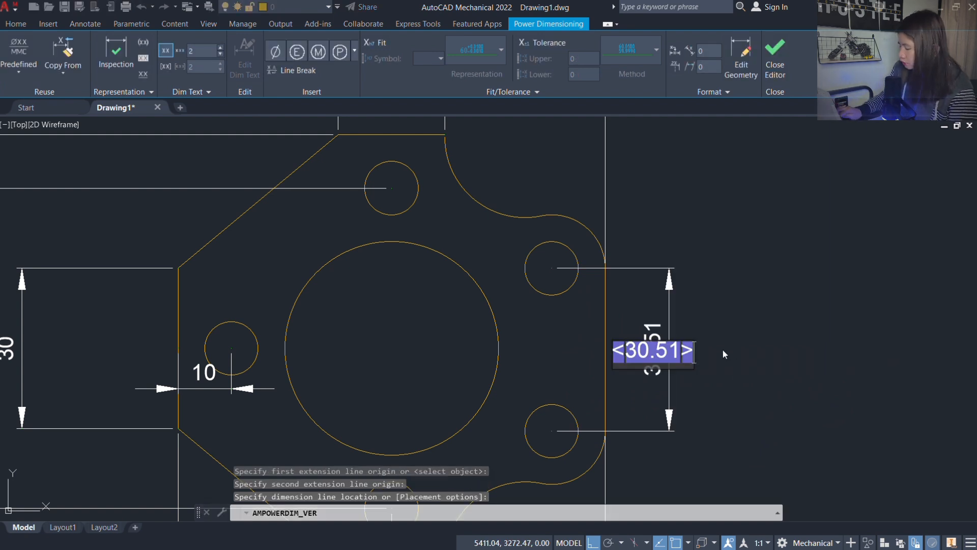
{"action": "type", "text": "30"}
{"action": "key", "text": "BackSpace"}
{"action": "key", "text": "BackSpace"}
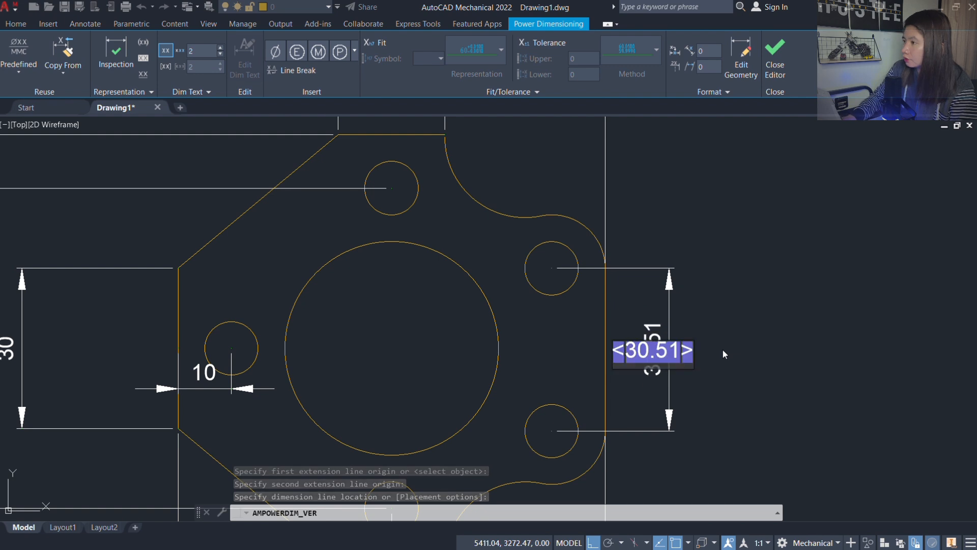
{"action": "left_click", "coordinate": [722, 349]}
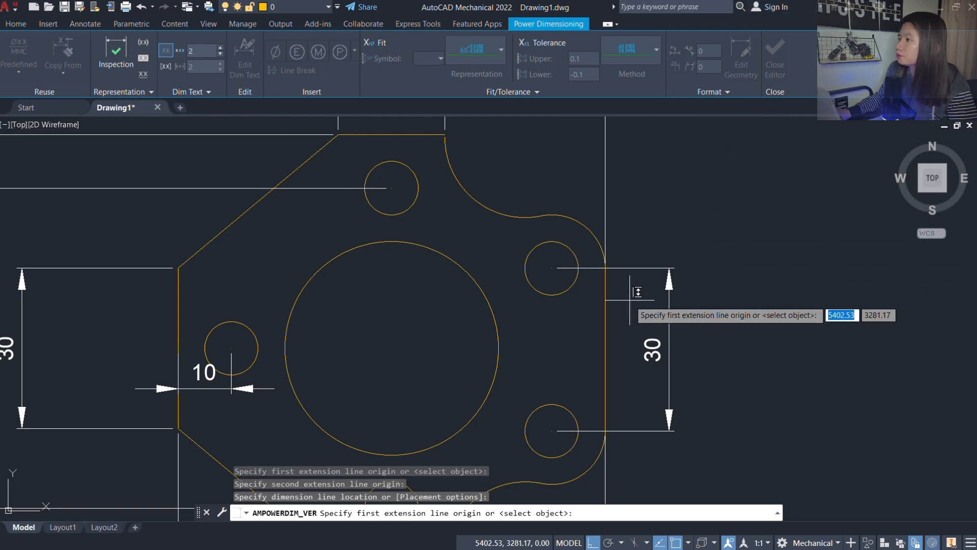
Step: Check the reference and dimension the vertical distance between the upper and lower right-hand corner arcs, placed outside the hole-spacing dimension
{"action": "key", "text": "alt+Tab"}
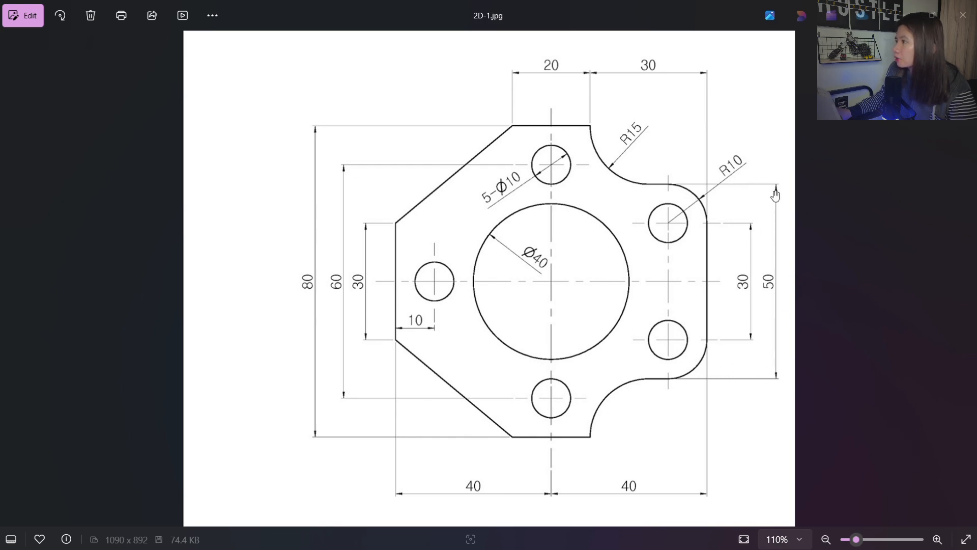
{"action": "key", "text": "alt+Tab"}
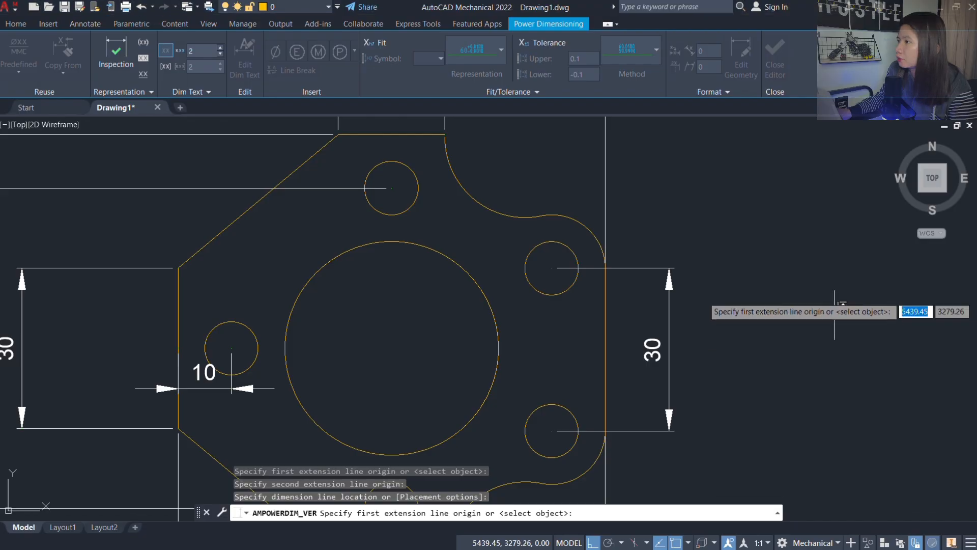
{"action": "left_click", "coordinate": [551, 214]}
{"action": "middle_click_drag", "start_coordinate": [732, 447], "coordinate": [689, 284]}
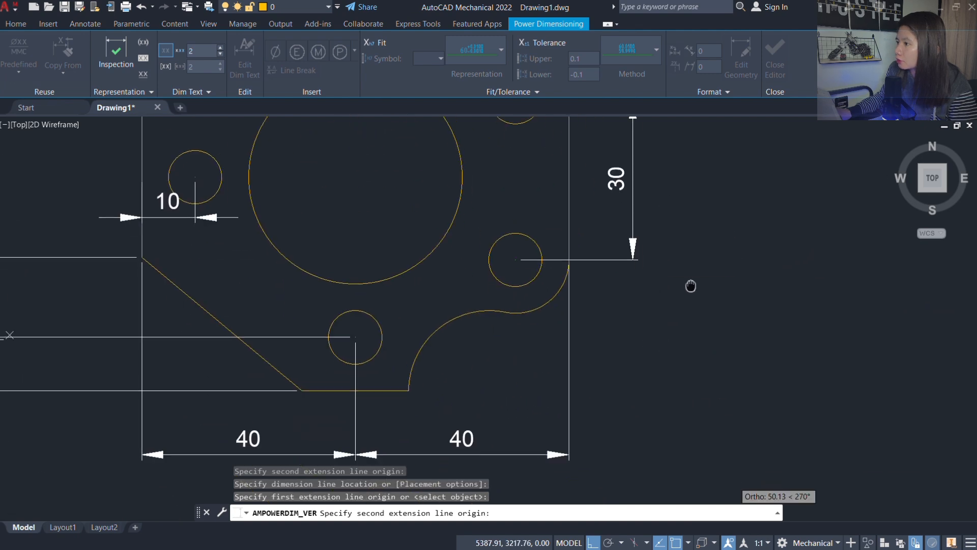
{"action": "left_click", "coordinate": [509, 320]}
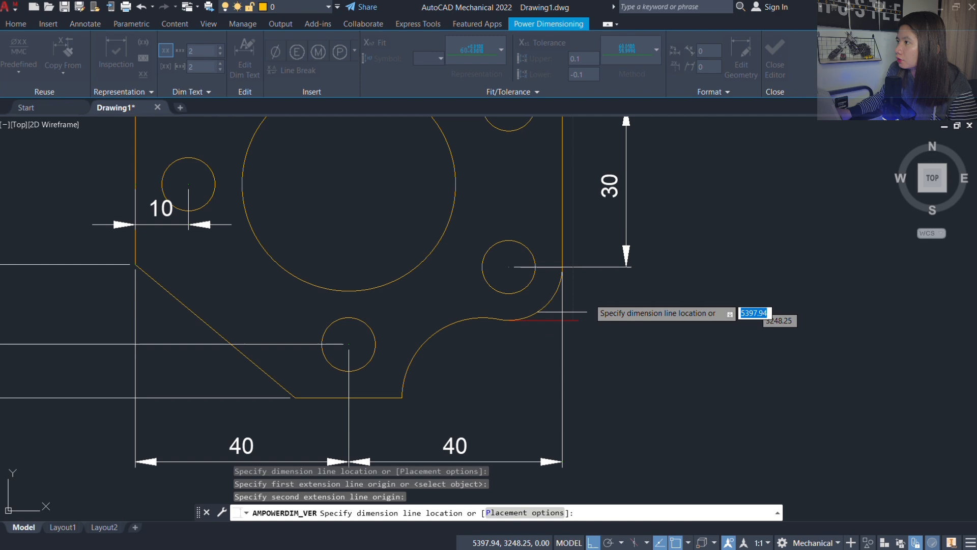
{"action": "left_click", "coordinate": [689, 197]}
{"action": "middle_click_drag", "start_coordinate": [690, 197], "coordinate": [641, 337]}
{"action": "key", "text": "Escape"}
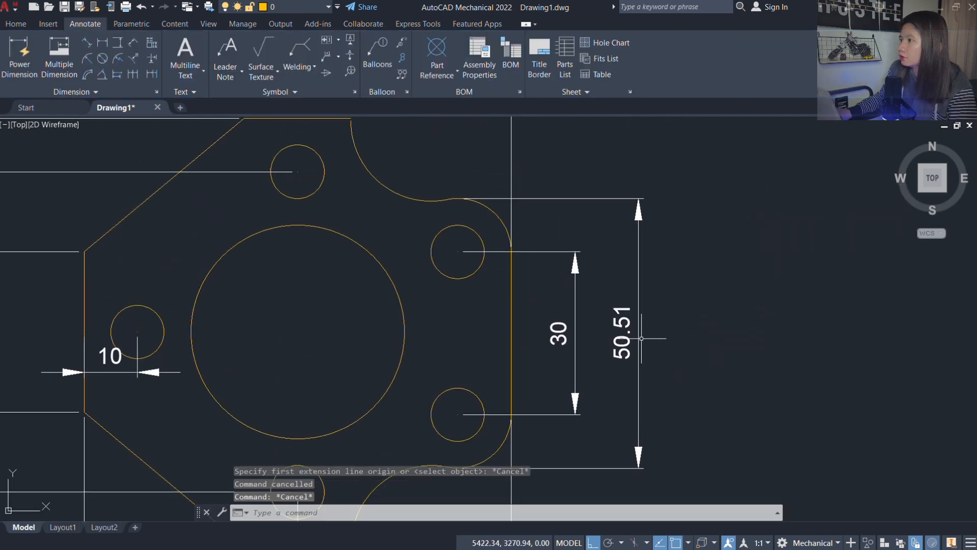
Step: Override the text of the outer vertical dimension on the plate's right side to 50
{"action": "double_click", "coordinate": [625, 334]}
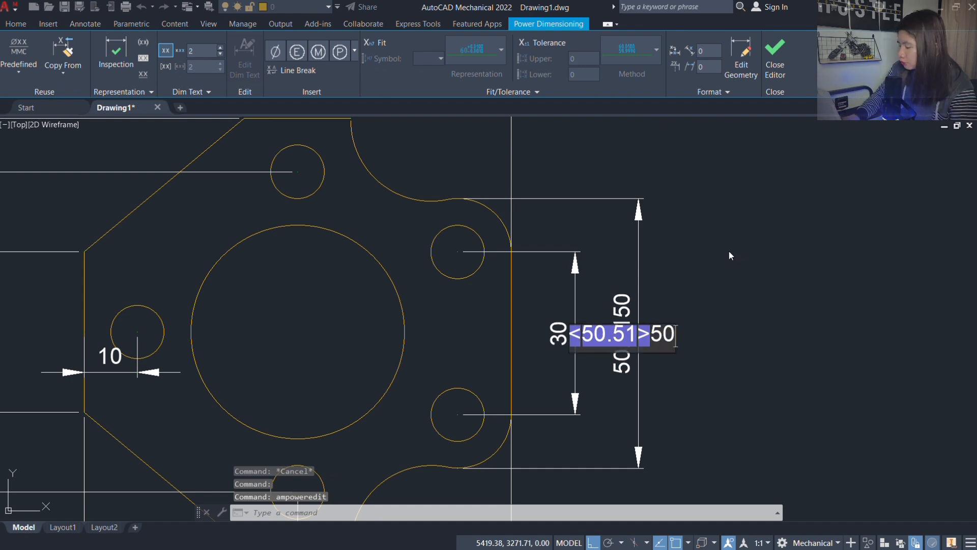
{"action": "type", "text": "50"}
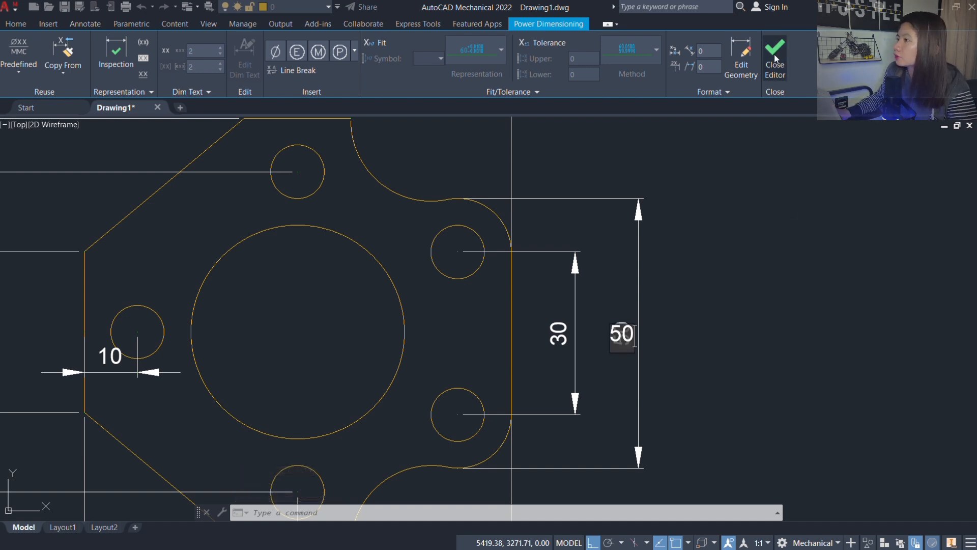
{"action": "left_click", "coordinate": [713, 452]}
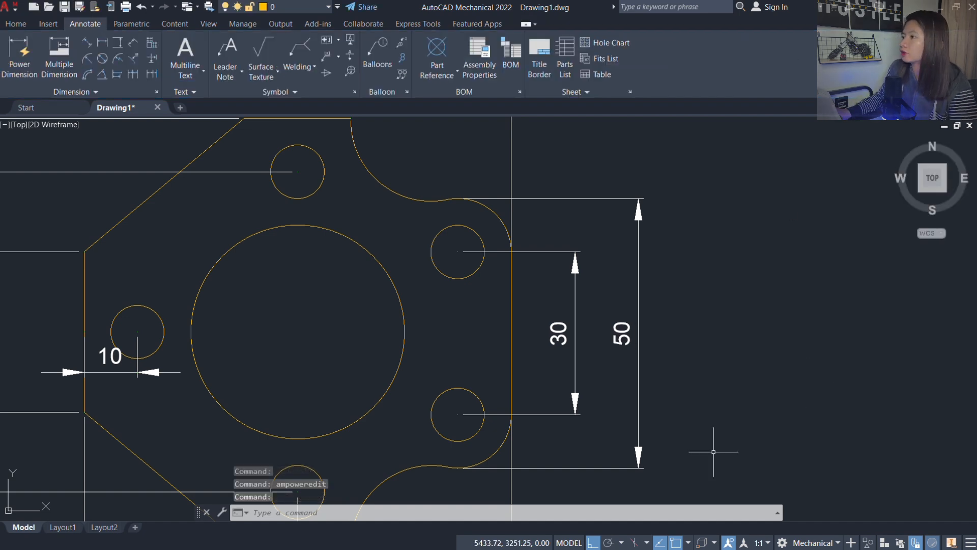
Step: Check the reference and dimension the large central hole's diameter, with the dimension line placed inside the circle
{"action": "scroll", "coordinate": [686, 430], "scroll_direction": "down", "scroll_amount": 2}
{"action": "scroll", "coordinate": [666, 413], "scroll_direction": "down", "scroll_amount": 1}
{"action": "key", "text": "alt+Tab"}
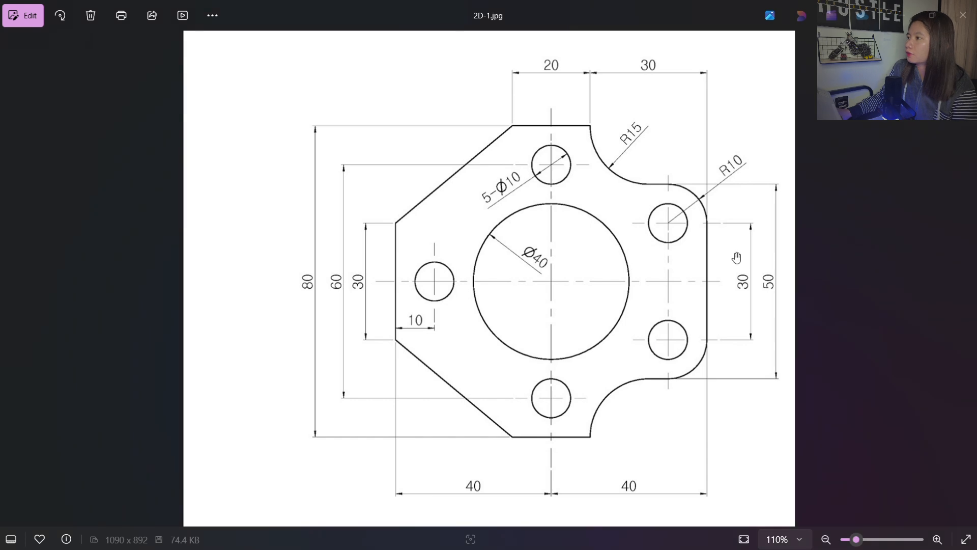
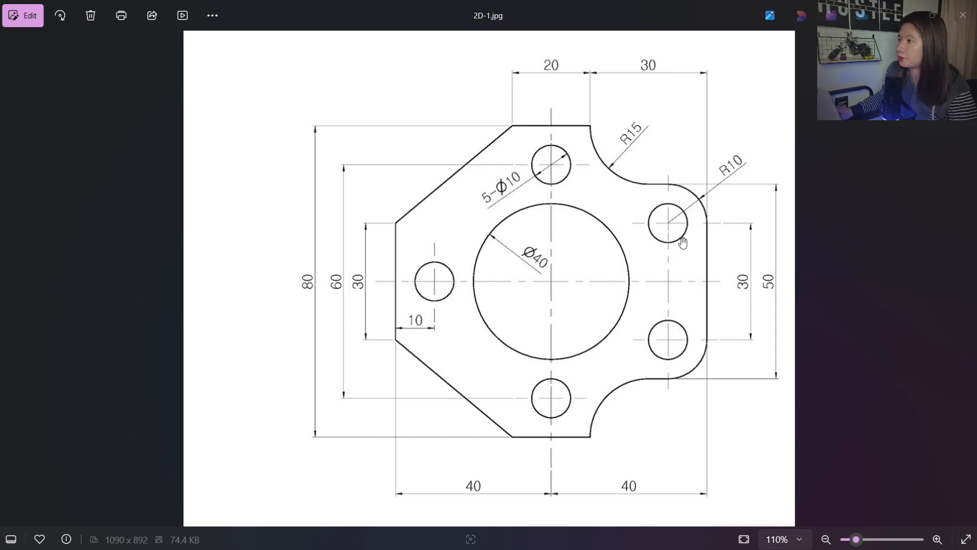
{"action": "key", "text": "alt+Tab"}
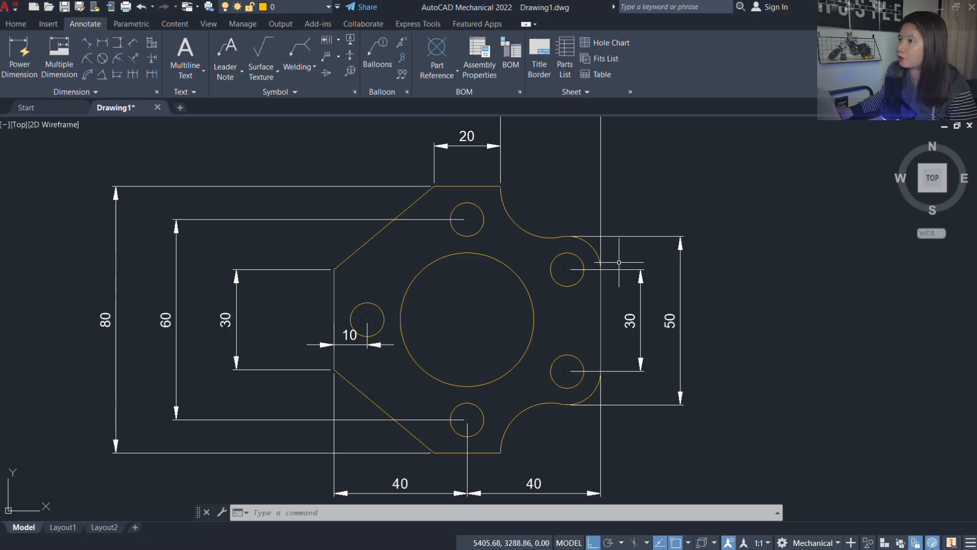
{"action": "left_click", "coordinate": [104, 62]}
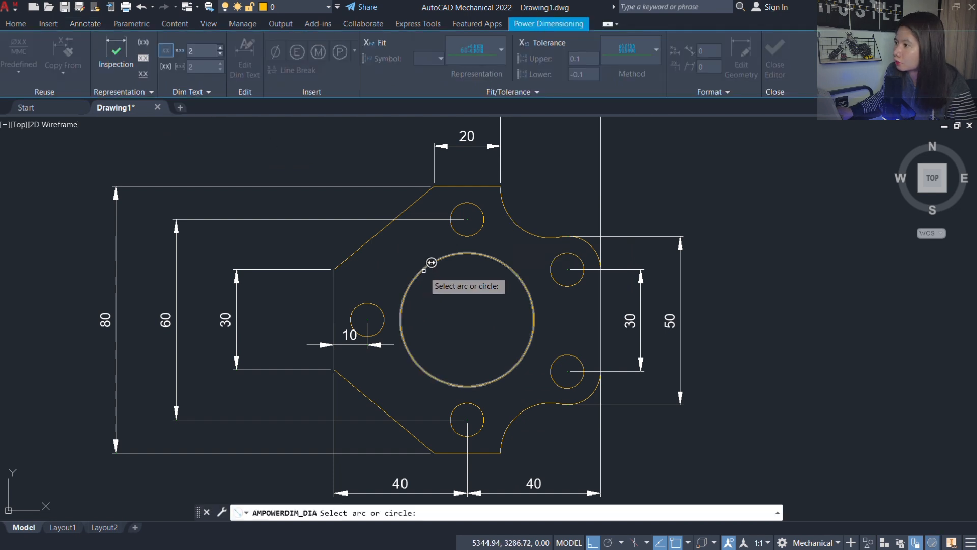
{"action": "left_click", "coordinate": [432, 262]}
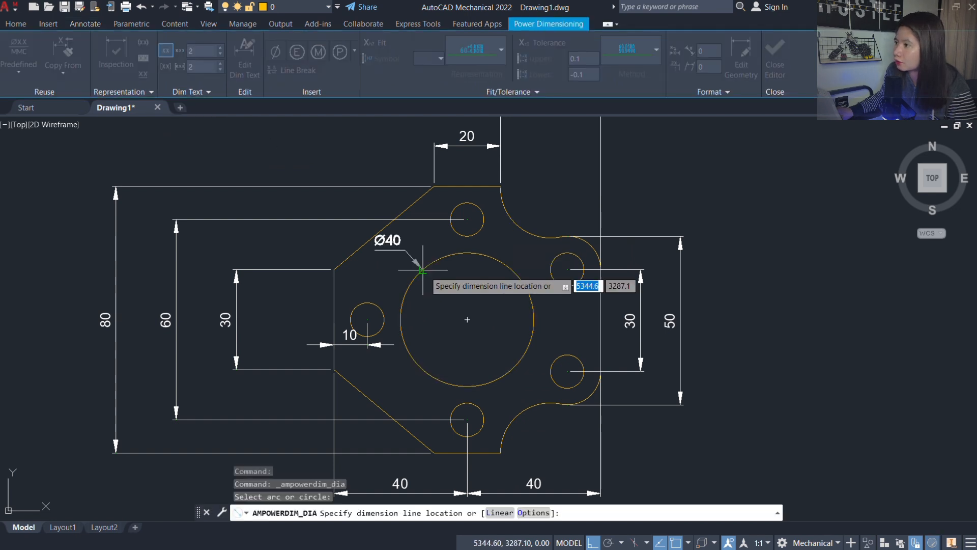
{"action": "left_click", "coordinate": [439, 300]}
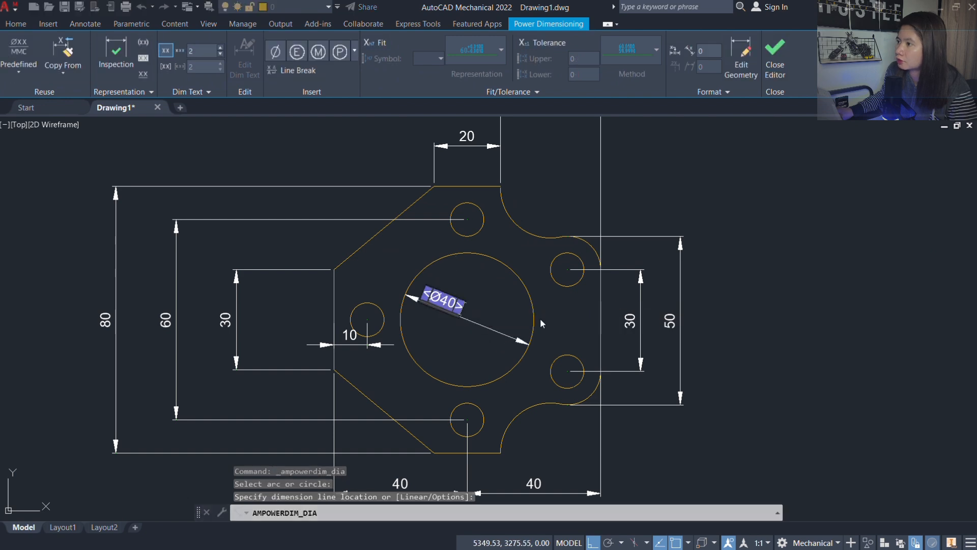
{"action": "left_click", "coordinate": [774, 56]}
Step: Check the reference and dimension the upper small hole's diameter, placing the text outside the hole to its lower left
{"action": "key", "text": "alt+Tab"}
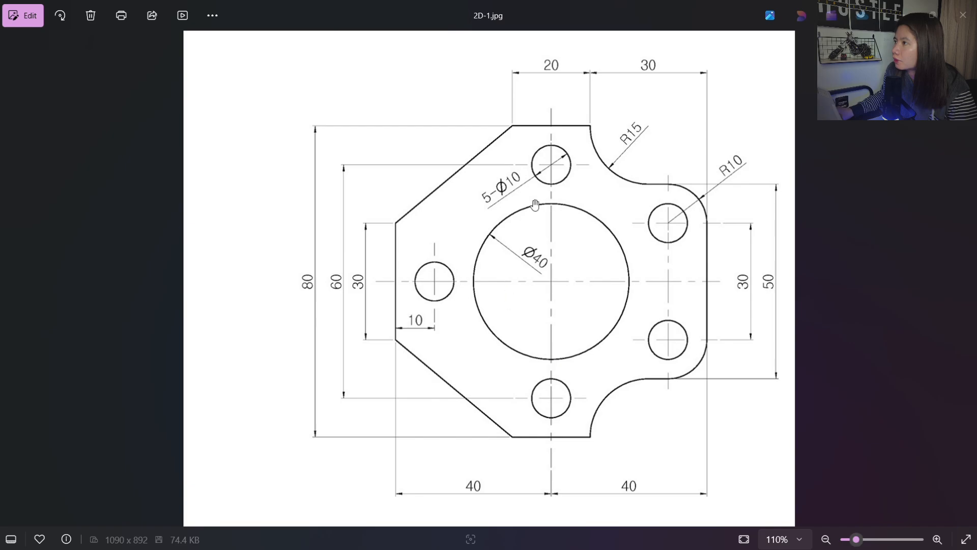
{"action": "key", "text": "alt+Tab"}
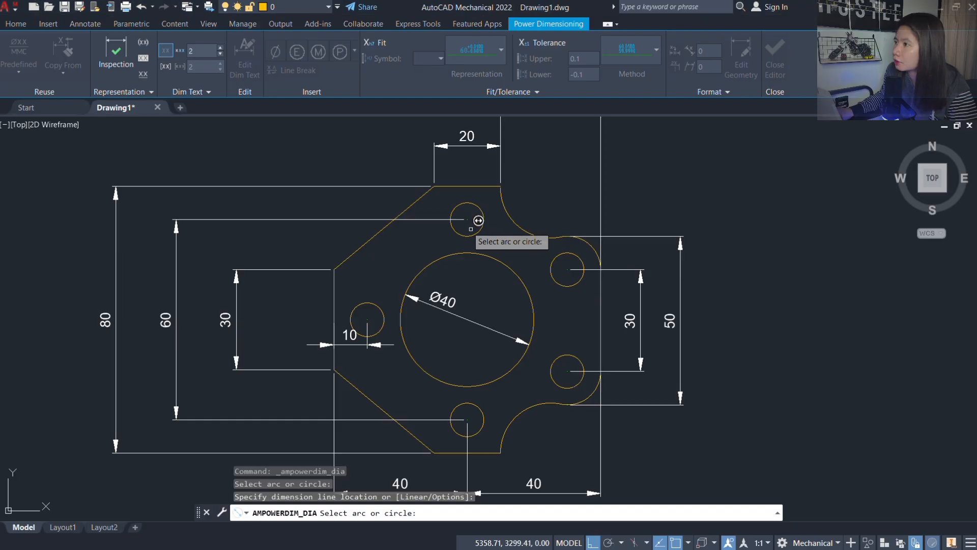
{"action": "left_click", "coordinate": [463, 204]}
{"action": "left_click", "coordinate": [436, 244]}
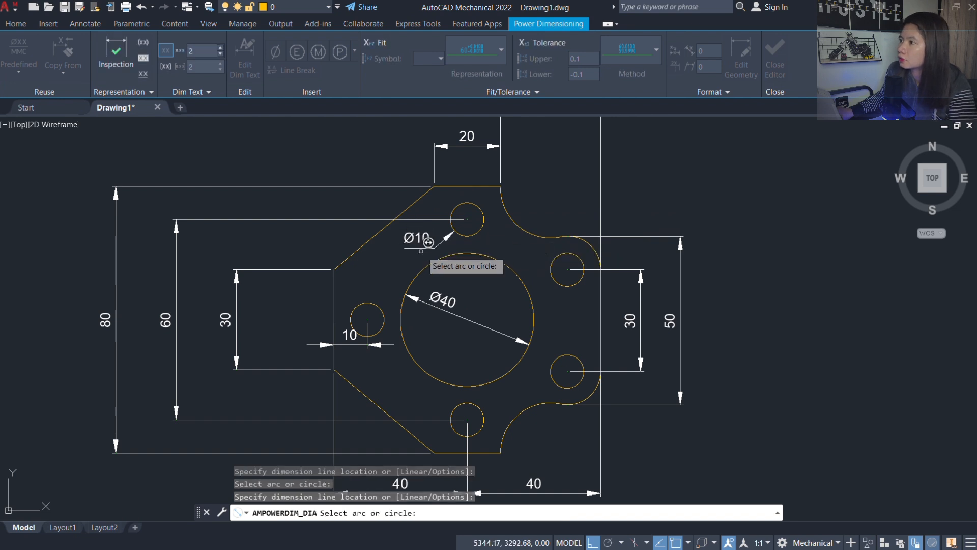
{"action": "key", "text": "Escape"}
{"action": "key", "text": "Escape"}
Step: Add the prefix 5- to the upper small hole's diameter dimension so it reads 5-Ø10, as in the reference
{"action": "double_click", "coordinate": [421, 241]}
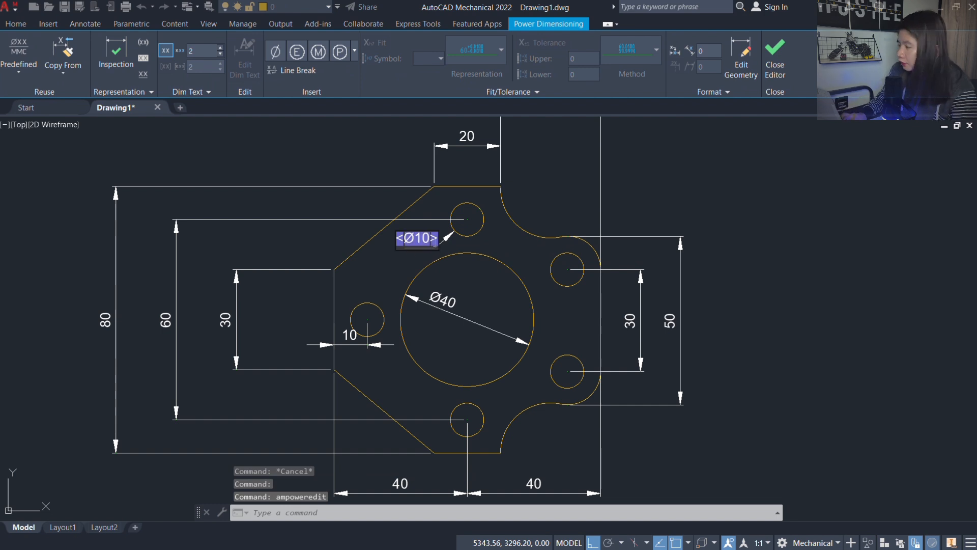
{"action": "key", "text": "alt+Tab"}
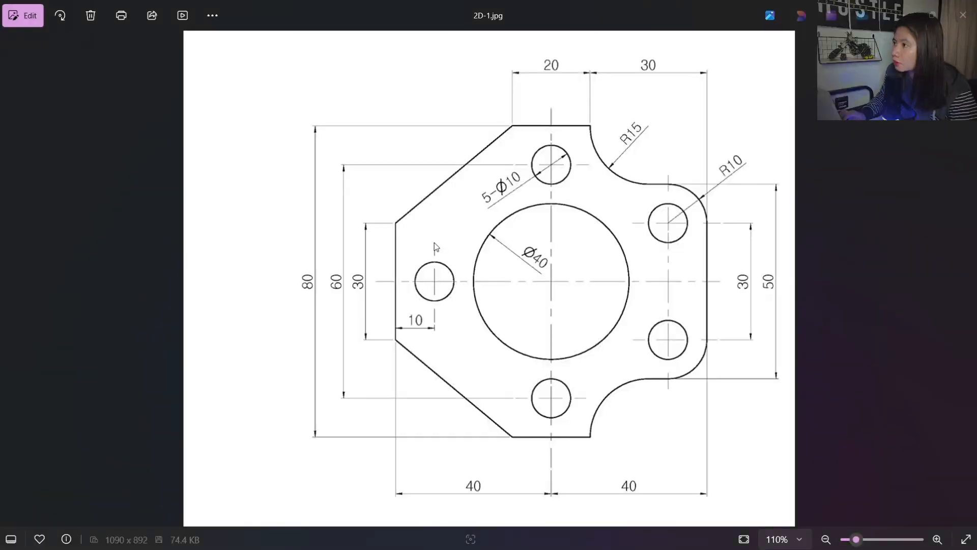
{"action": "key", "text": "alt+Tab"}
{"action": "type", "text": "5"}
{"action": "type", "text": "-<Ø10>"}
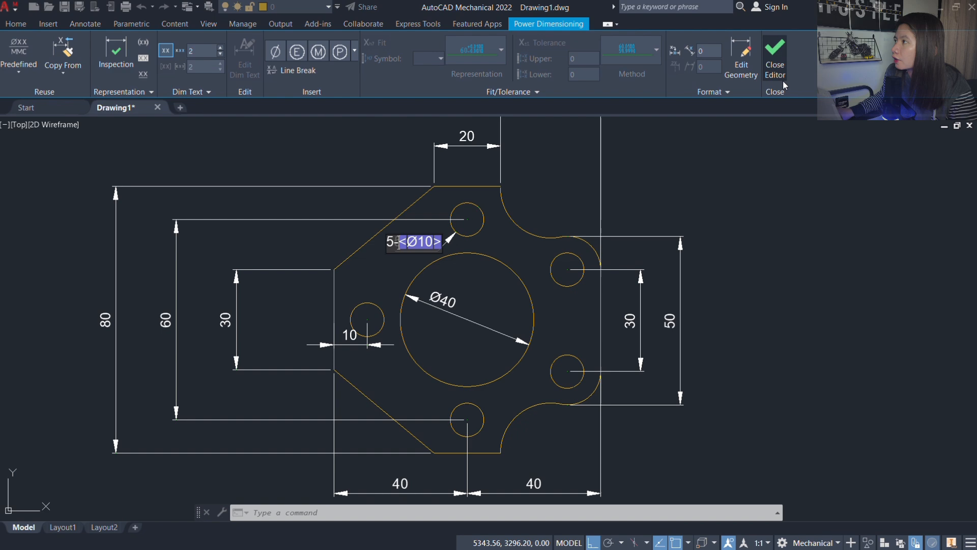
{"action": "left_click", "coordinate": [784, 85]}
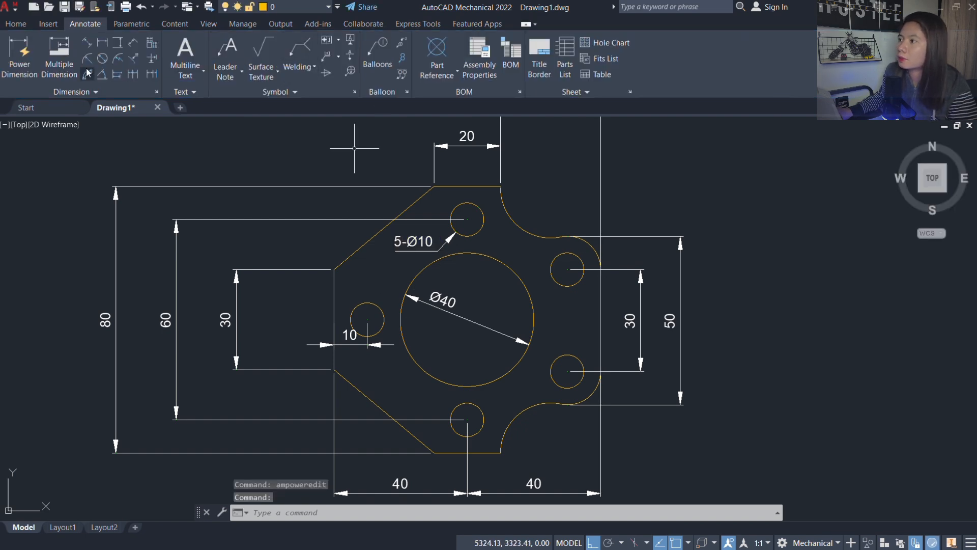
Step: Check the reference and dimension the radius of the plate's upper concave arc, placing the text outside the plate above the arc
{"action": "key", "text": "alt+Tab"}
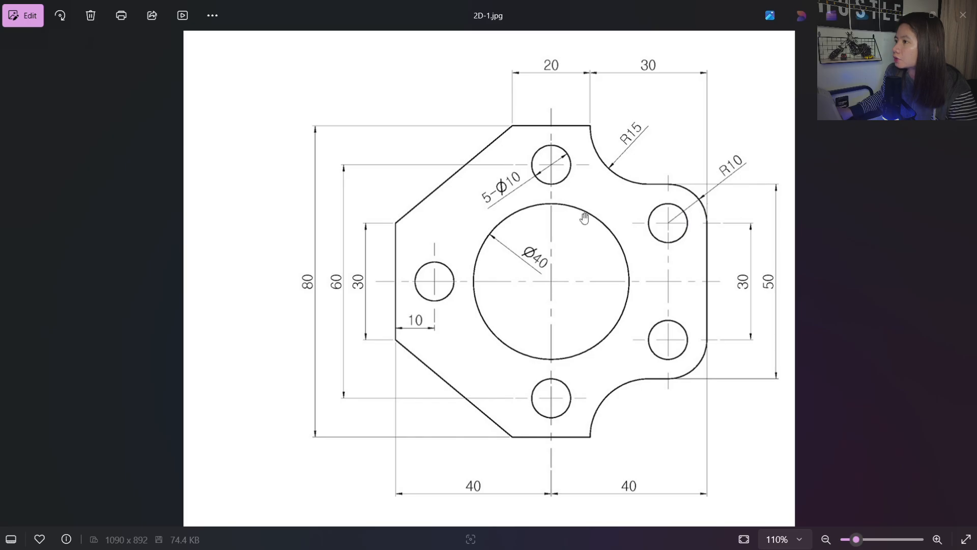
{"action": "key", "text": "alt+Tab"}
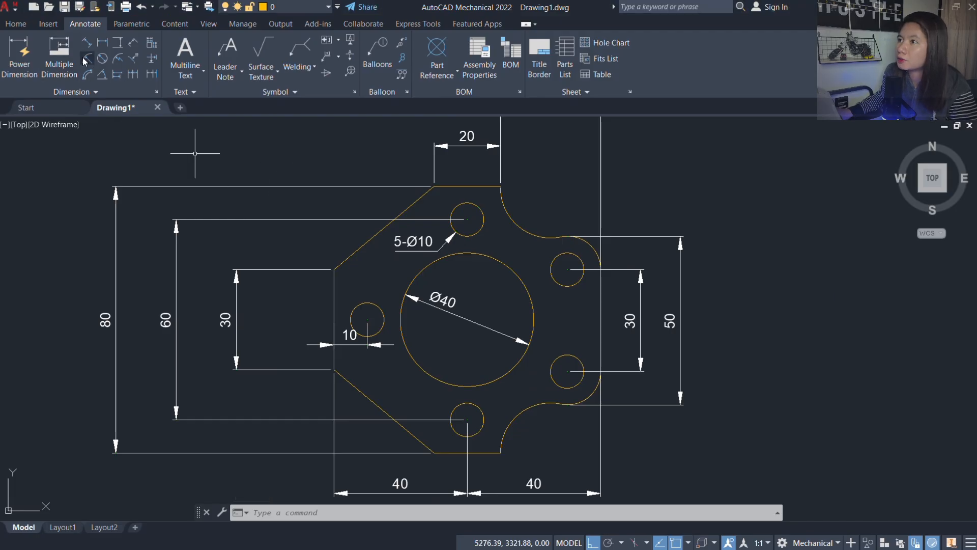
{"action": "left_click", "coordinate": [86, 58]}
{"action": "left_click", "coordinate": [516, 222]}
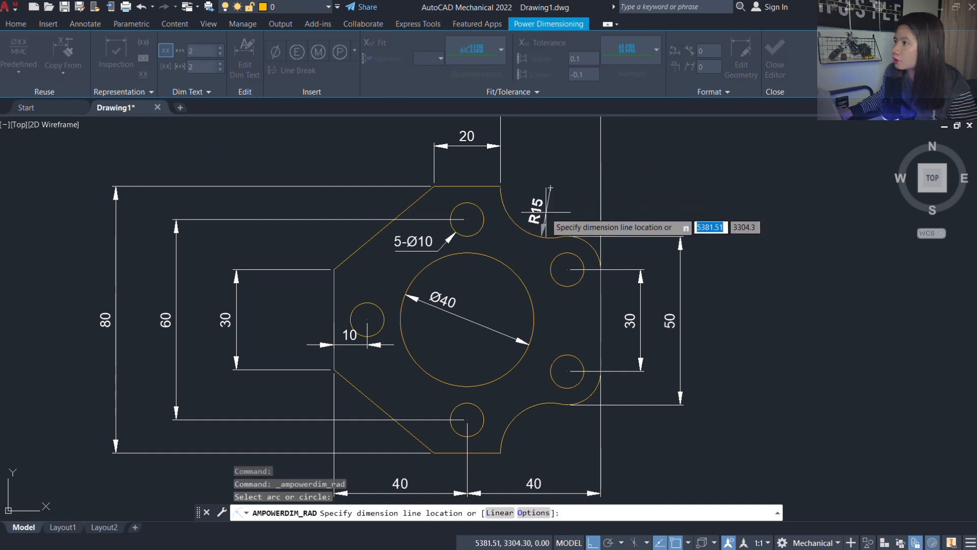
{"action": "left_click", "coordinate": [536, 191]}
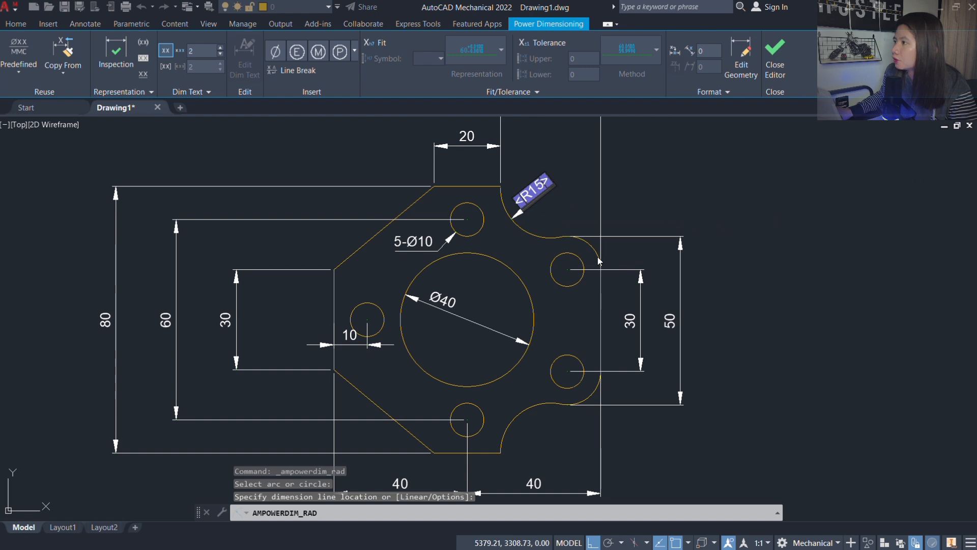
{"action": "left_click", "coordinate": [775, 71]}
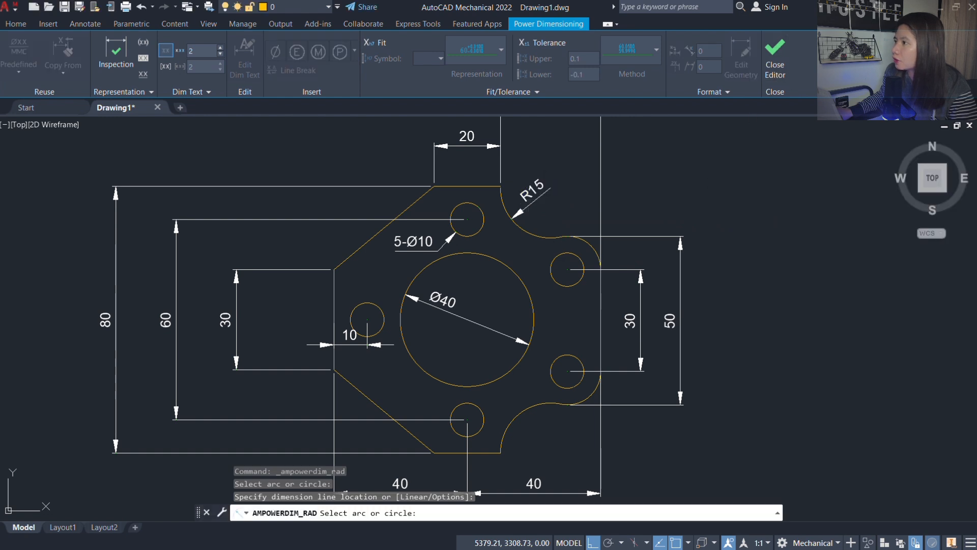
Step: Dimension the radius of the plate's upper-right corner arc, placed outside the plate, and compare it with the reference image
{"action": "left_click", "coordinate": [592, 239]}
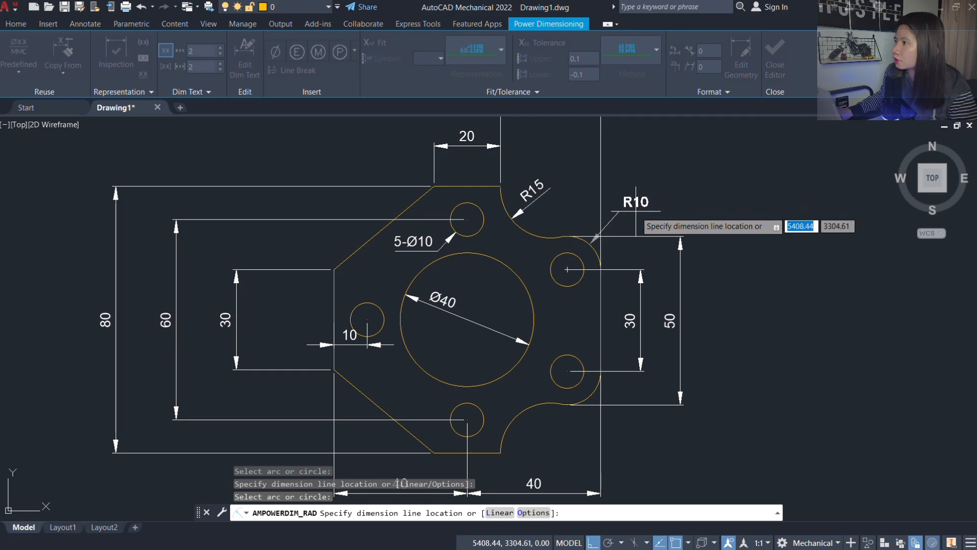
{"action": "left_click", "coordinate": [661, 211]}
{"action": "key", "text": "alt+Tab"}
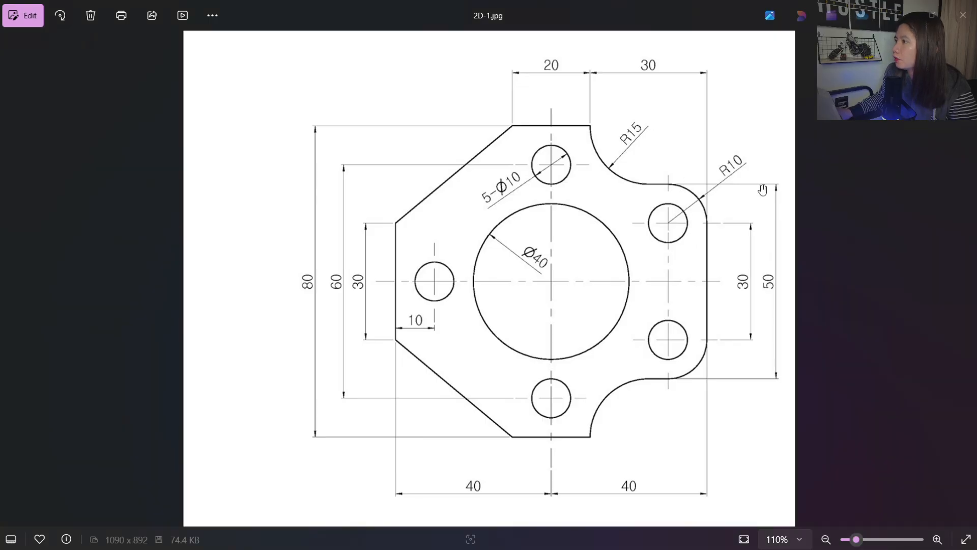
{"action": "key", "text": "alt+Tab"}
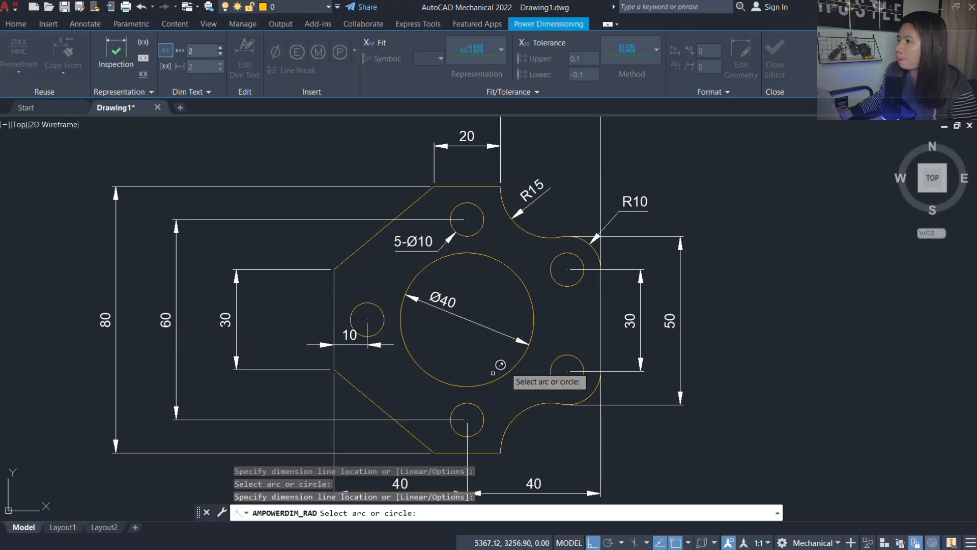
Step: End the radius dimensioning command with the whole dimensioned plate in view
{"action": "scroll", "coordinate": [500, 258], "scroll_direction": "down", "scroll_amount": 4}
{"action": "scroll", "coordinate": [501, 260], "scroll_direction": "up", "scroll_amount": 2}
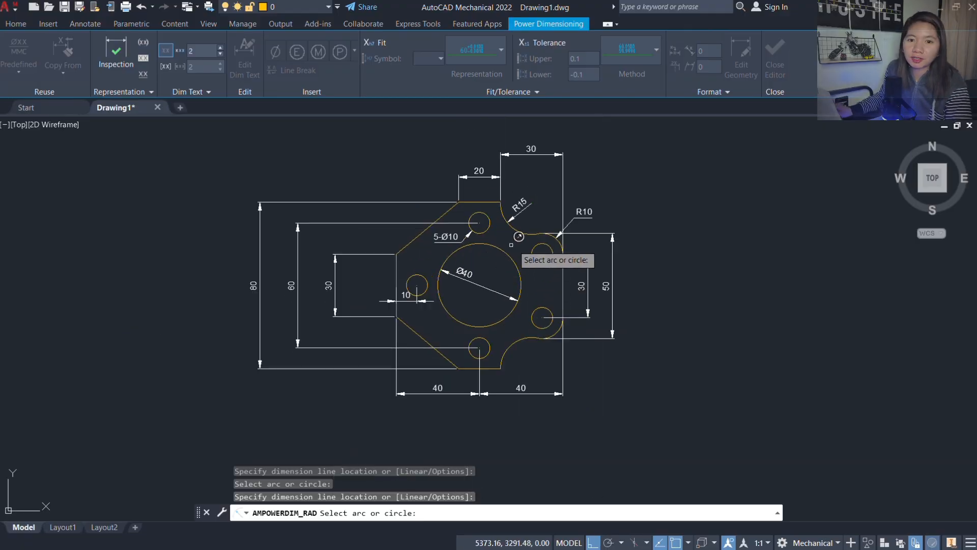
{"action": "key", "text": "Escape"}
{"action": "key", "text": "Escape"}
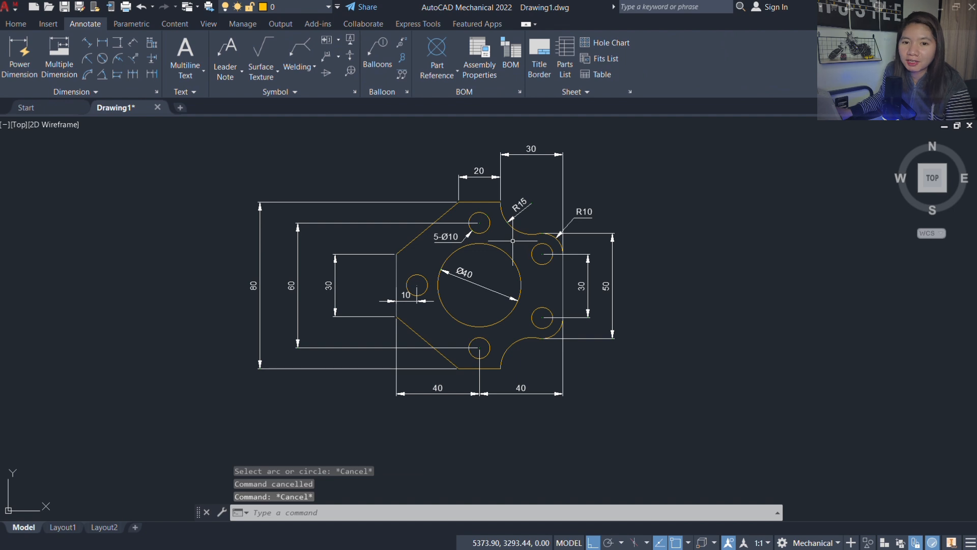
Step: Compare the dimensioned plate with the reference image 2D-1.jpg, checking the linear, diameter and radius dimensions
{"action": "scroll", "coordinate": [305, 282], "scroll_direction": "up", "scroll_amount": 2}
{"action": "scroll", "coordinate": [582, 246], "scroll_direction": "down", "scroll_amount": 2}
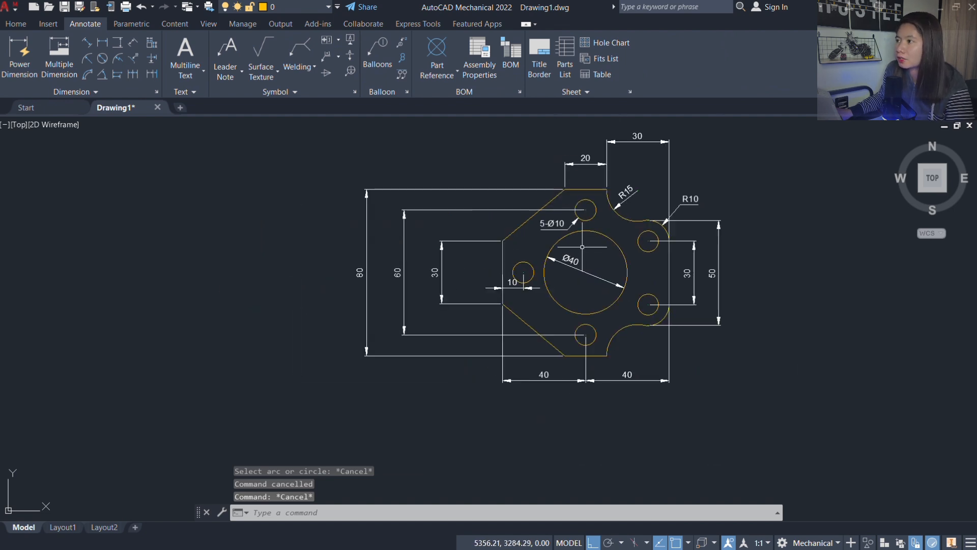
{"action": "middle_click_drag", "start_coordinate": [715, 192], "coordinate": [625, 205]}
{"action": "key", "text": "alt+Tab"}
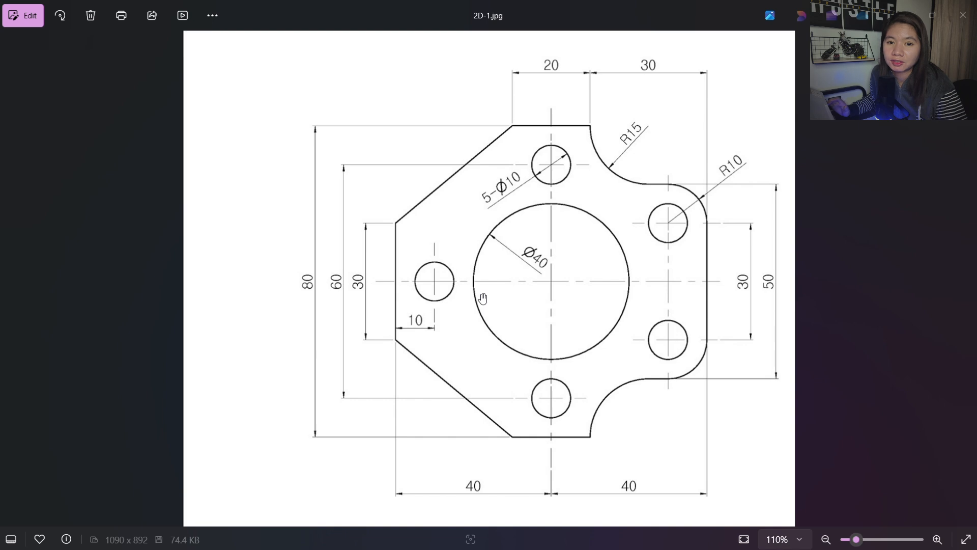
{"action": "scroll", "coordinate": [482, 299], "scroll_direction": "down", "scroll_amount": 1}
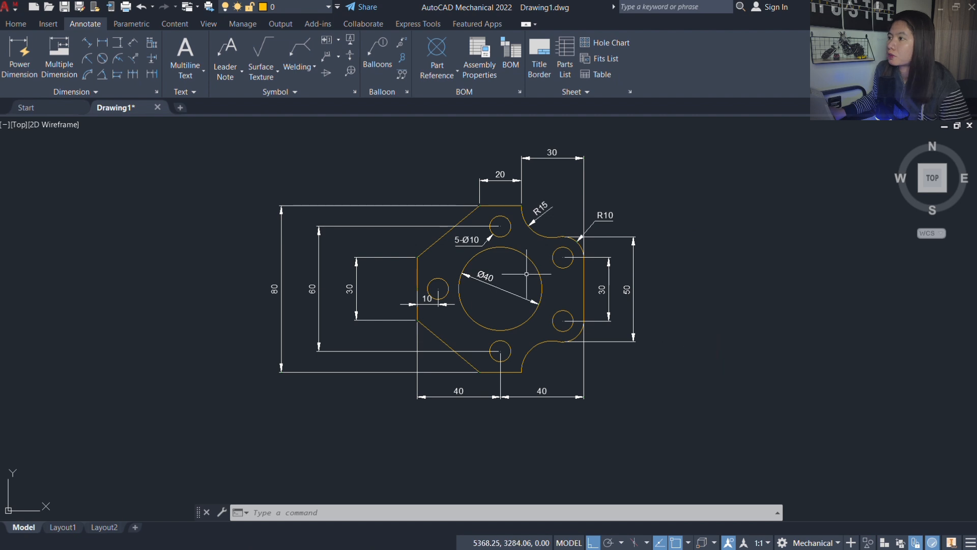
{"action": "scroll", "coordinate": [523, 257], "scroll_direction": "up", "scroll_amount": 2}
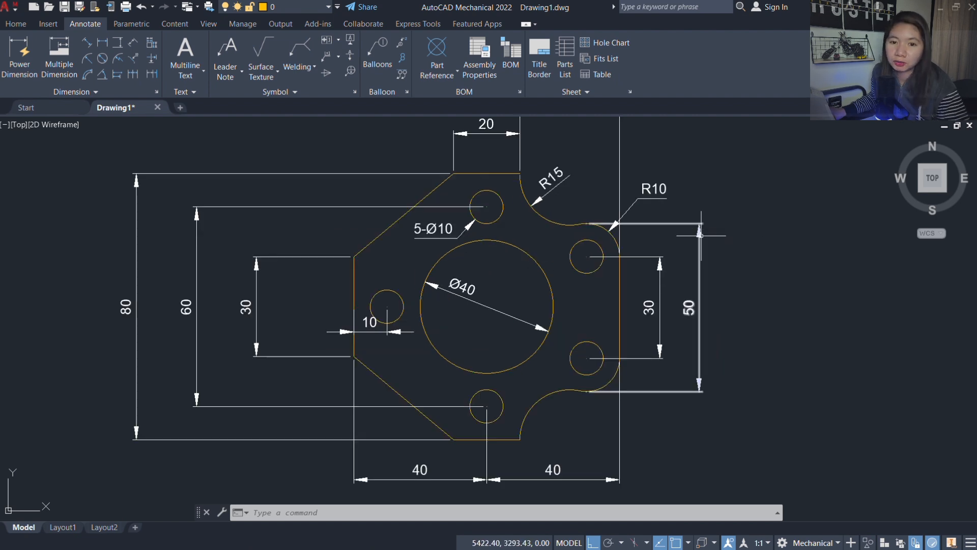
{"action": "scroll", "coordinate": [702, 236], "scroll_direction": "down", "scroll_amount": 2}
{"action": "scroll", "coordinate": [700, 236], "scroll_direction": "down", "scroll_amount": 2}
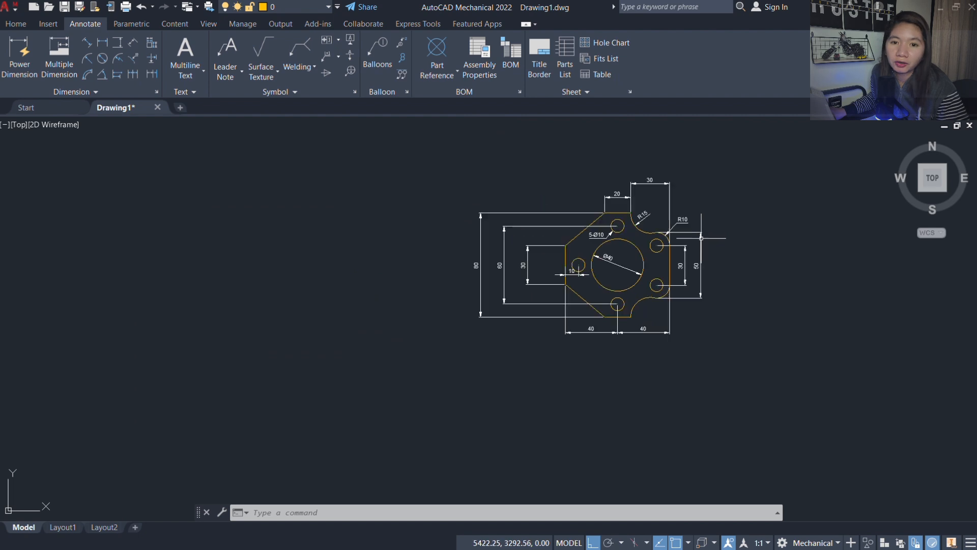
{"action": "scroll", "coordinate": [701, 238], "scroll_direction": "up", "scroll_amount": 2}
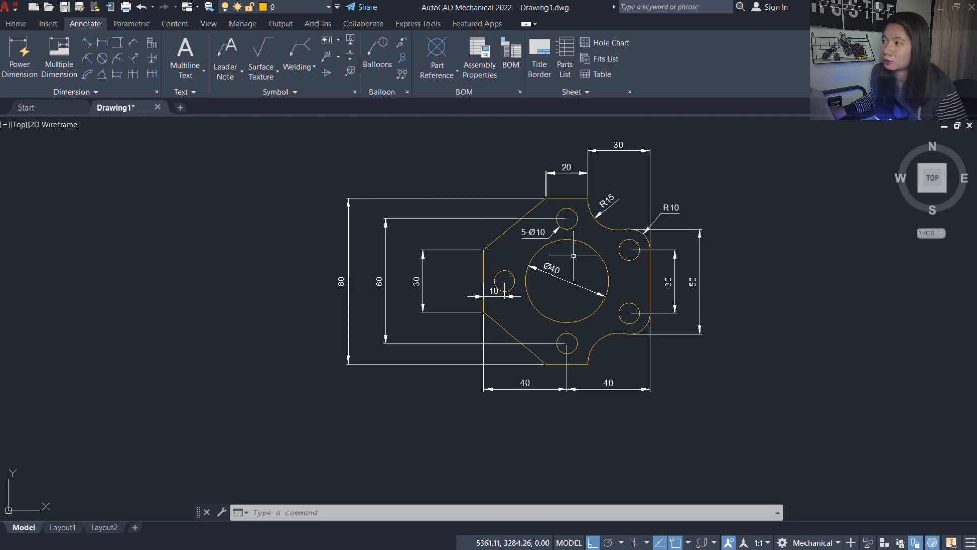